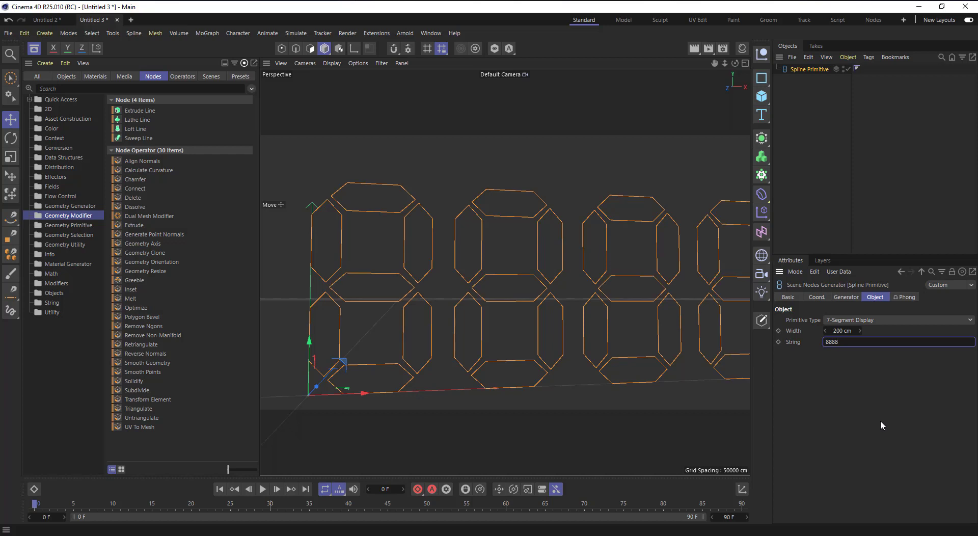
scroll(490, 318, "down", 2)
left_click(859, 345)
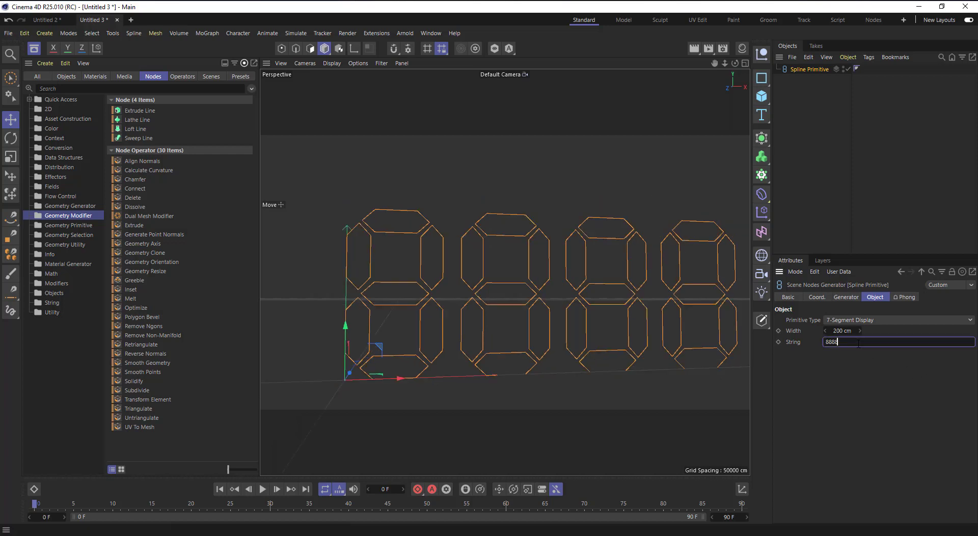
key("Return")
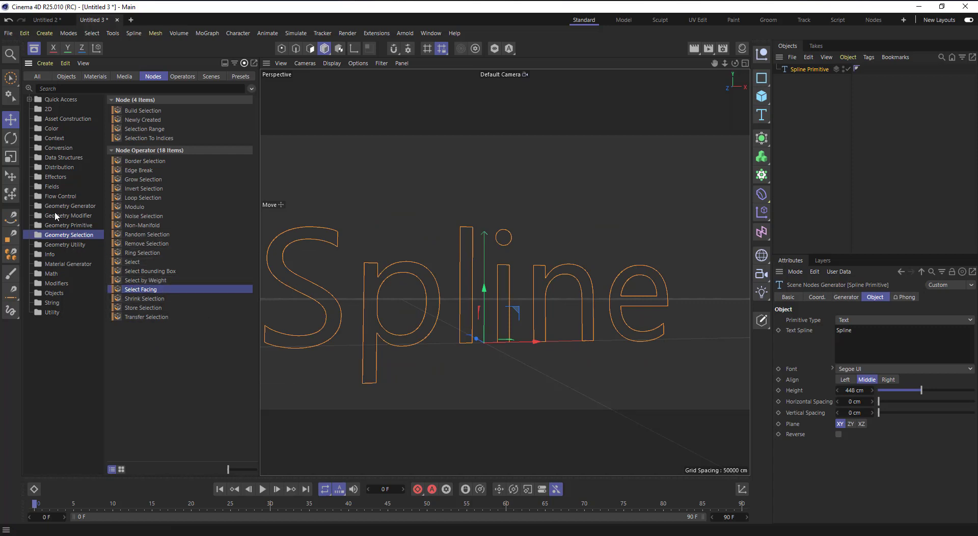
left_click(156, 262)
left_click(152, 288)
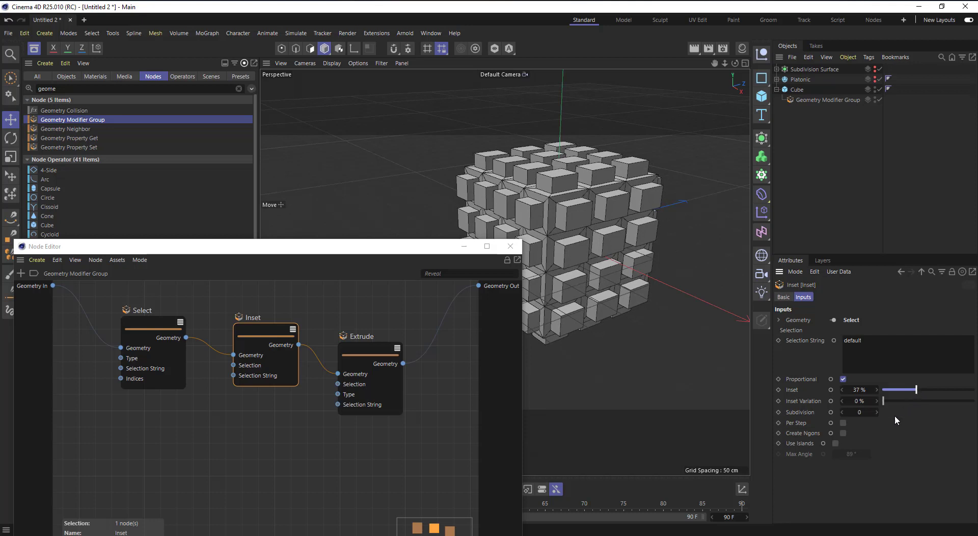
- Set the Inset node's variation to 3 % and insert duplicates of the Inset and Extrude nodes between the original Extrude and Geometry Out
left_click_drag(888, 404, 865, 402)
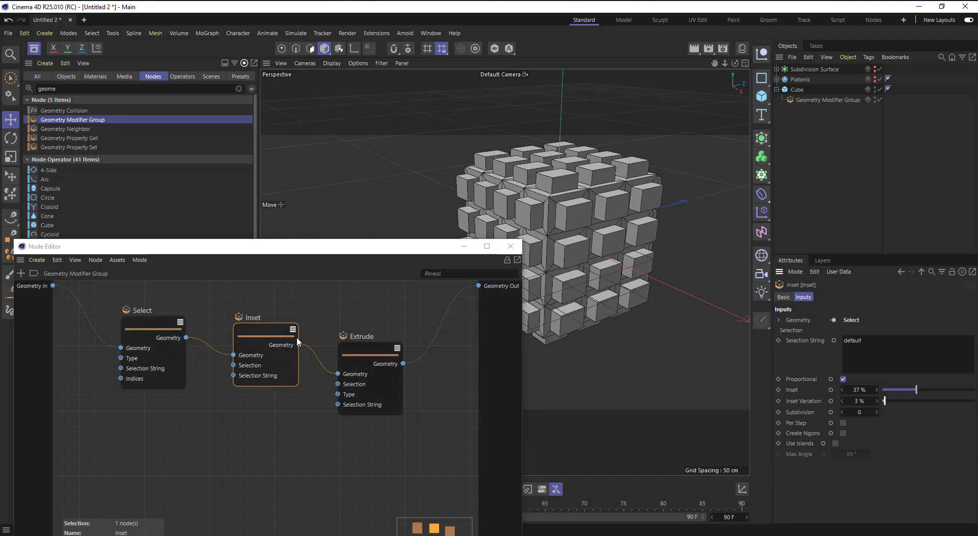
left_click_drag(277, 303, 417, 399)
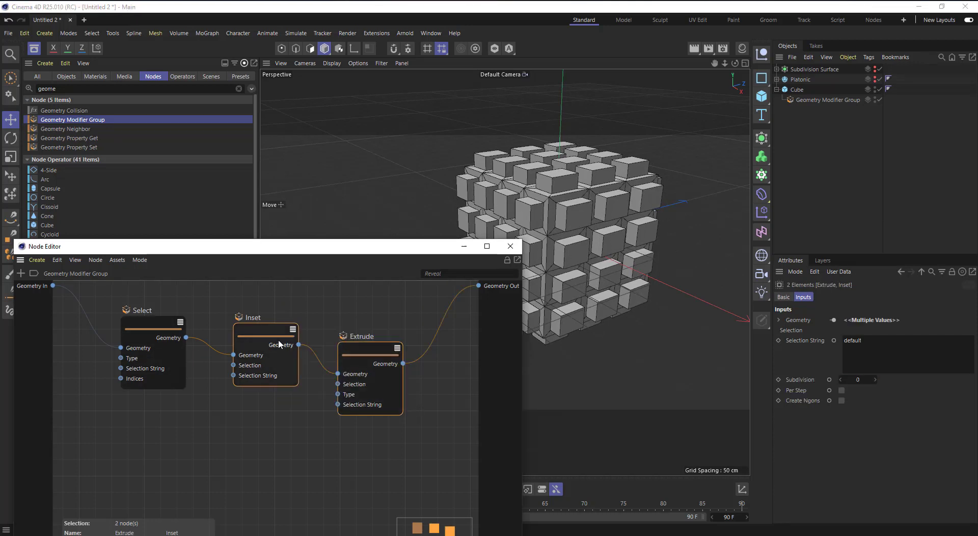
left_click_drag(272, 333, 309, 442, "ctrl")
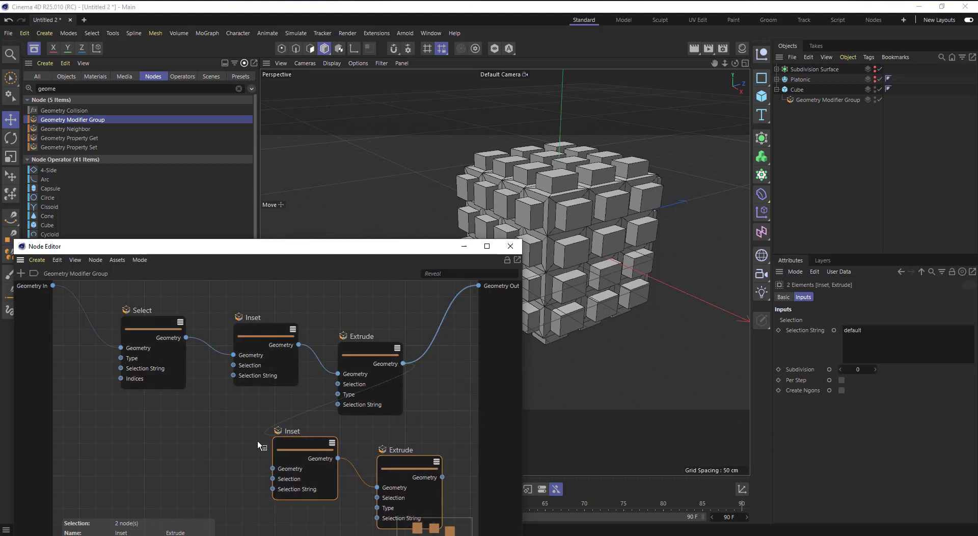
left_click_drag(403, 363, 273, 468)
left_click_drag(443, 477, 479, 286)
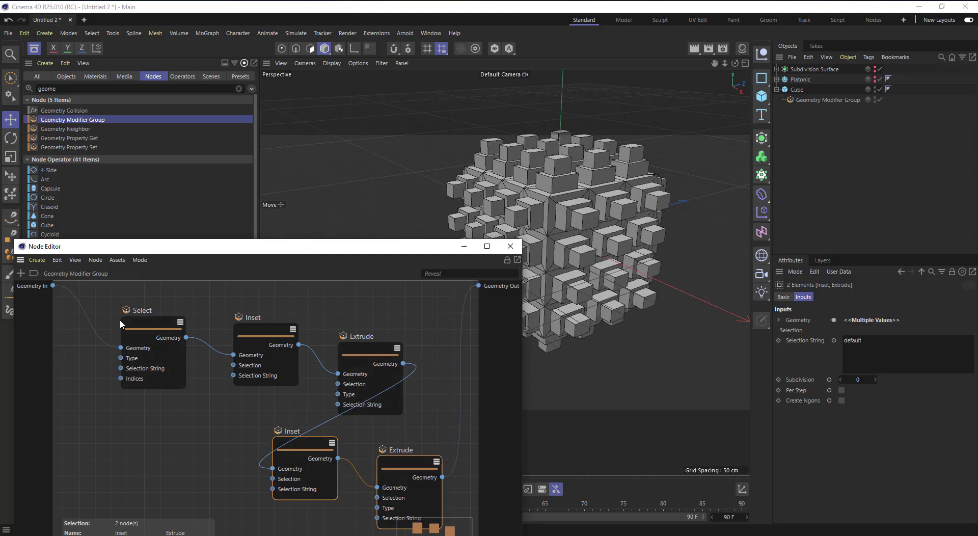
- Arrange all five nodes of the Geometry Modifier Group in a single horizontal row
left_click_drag(103, 310, 446, 491)
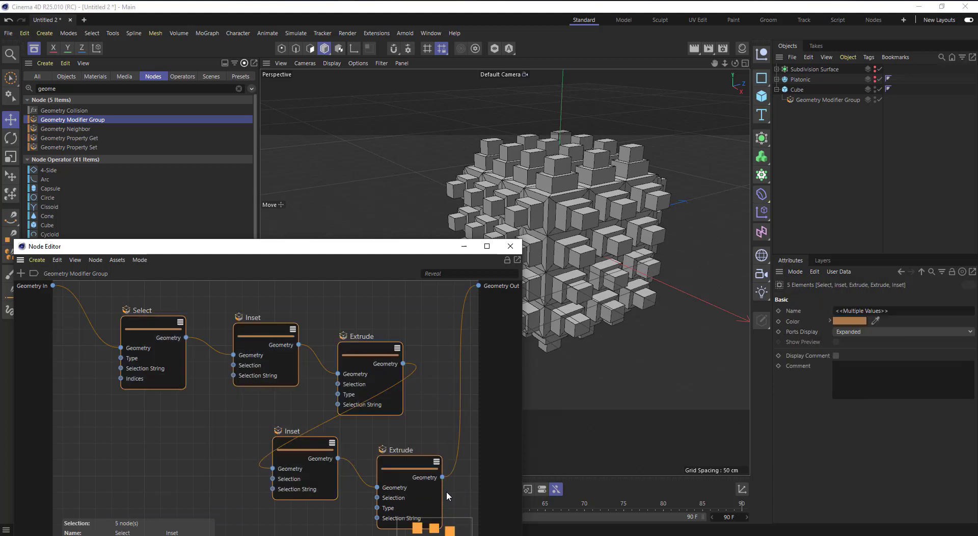
key("l")
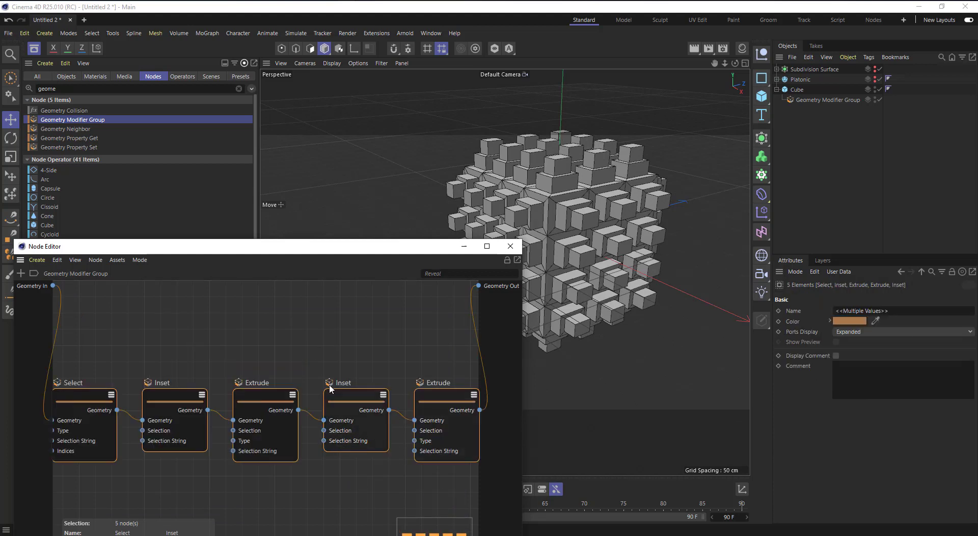
scroll(330, 389, "down", 3)
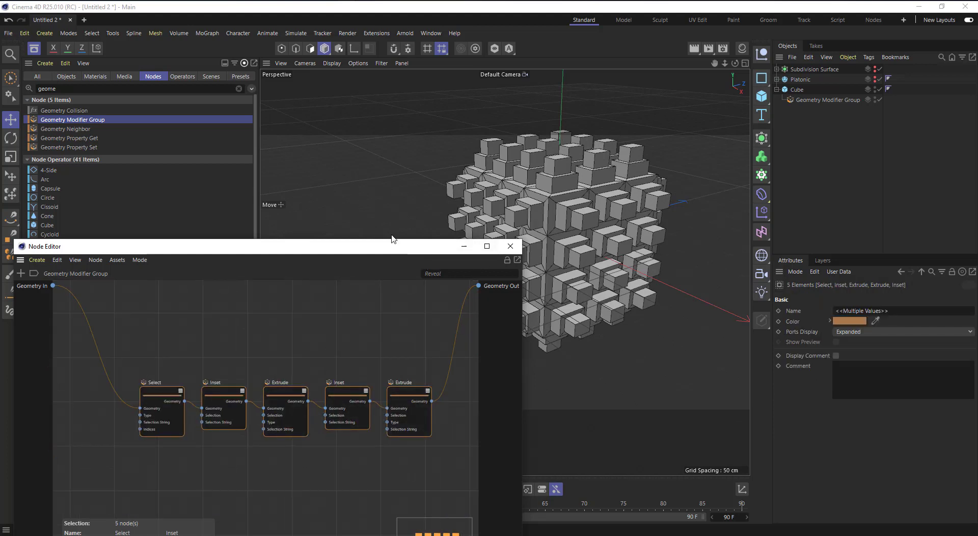
left_click_drag(393, 243, 381, 184)
left_click_drag(340, 296, 405, 370)
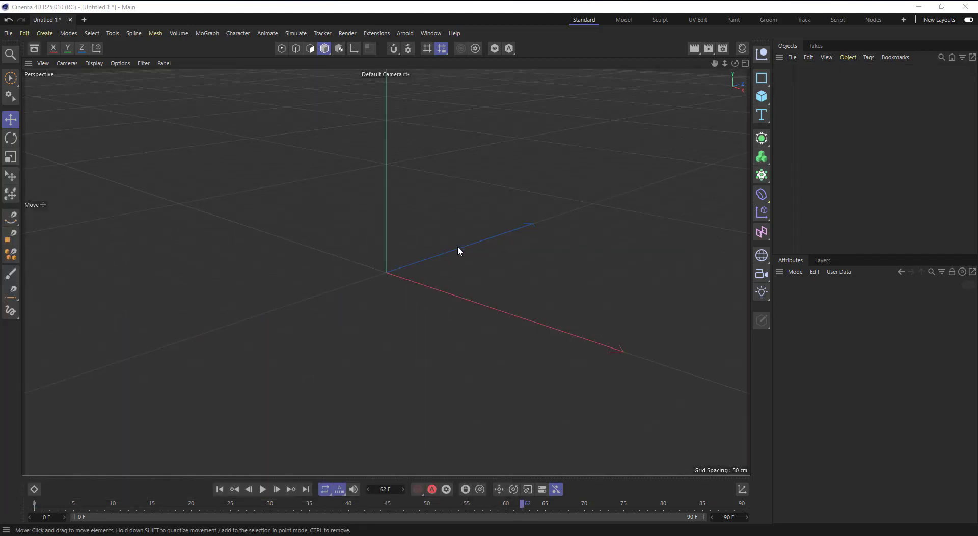
- Find the Mesh Primitive node in the asset library by searching for "mesh" and add it to the scene as an object
left_click(34, 48)
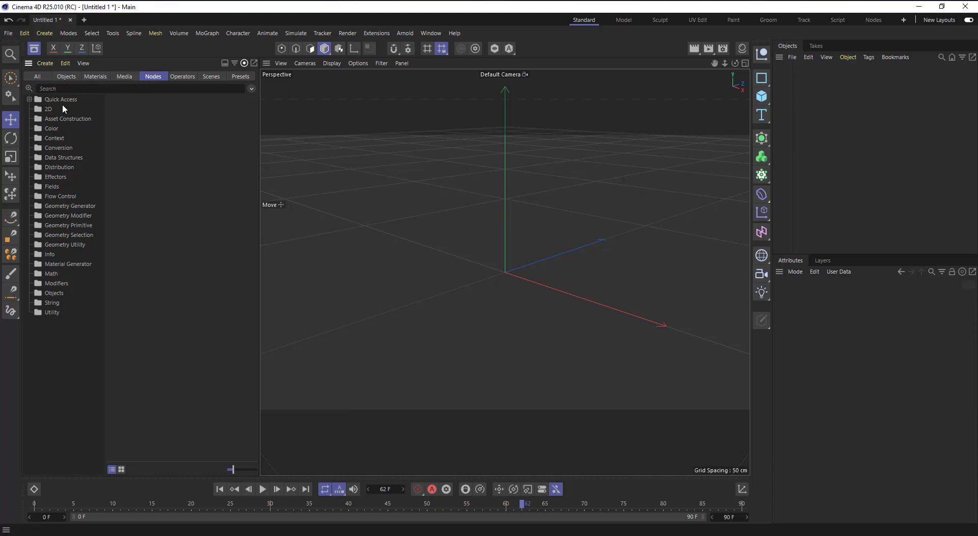
left_click(64, 88)
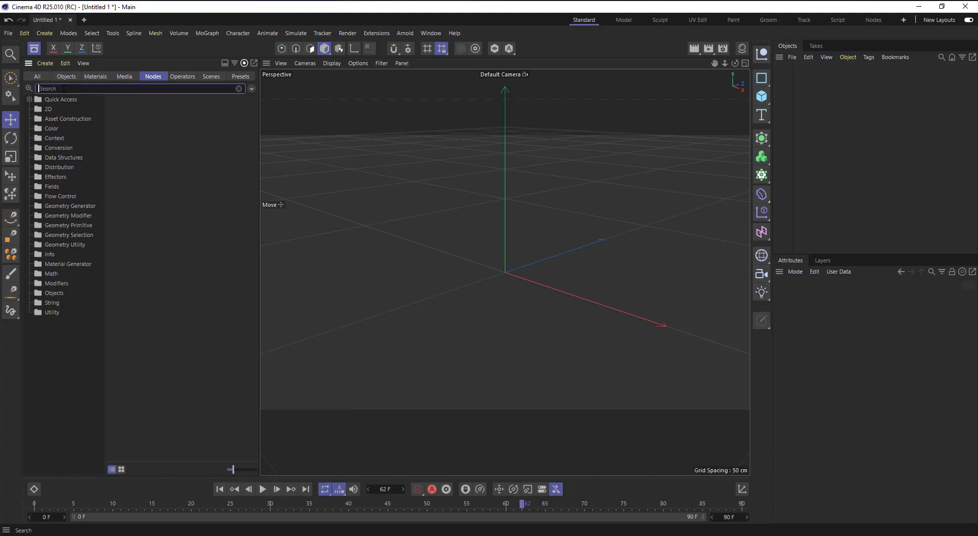
type("mesh")
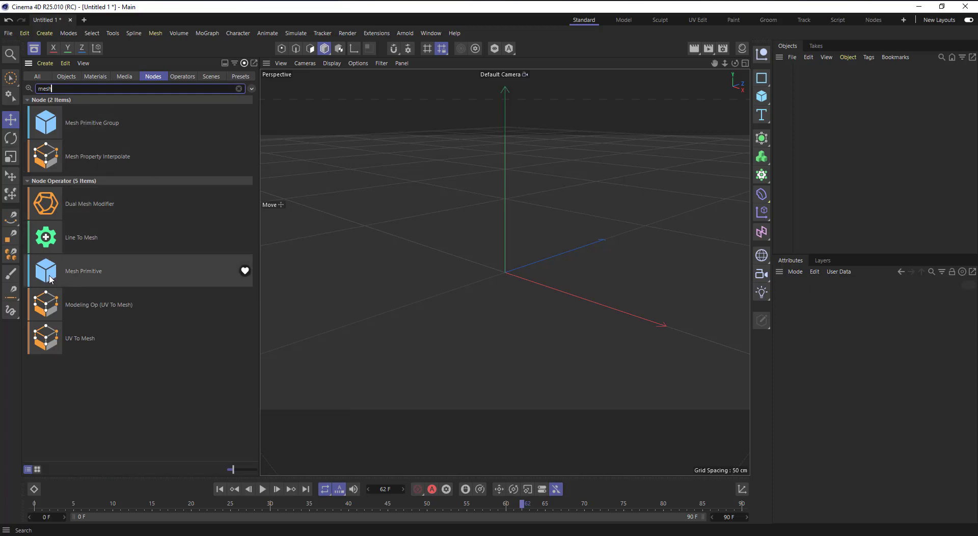
left_click_drag(50, 278, 804, 111)
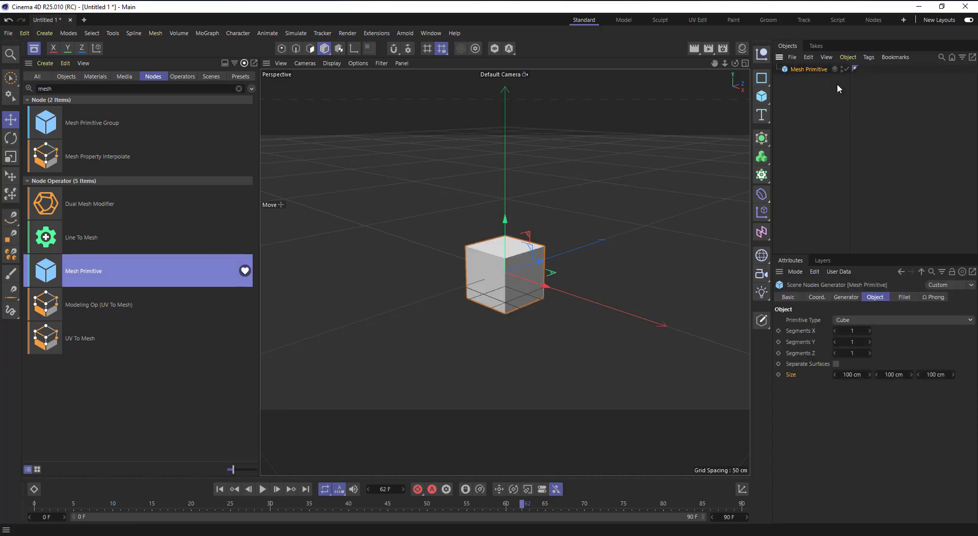
left_click(36, 49)
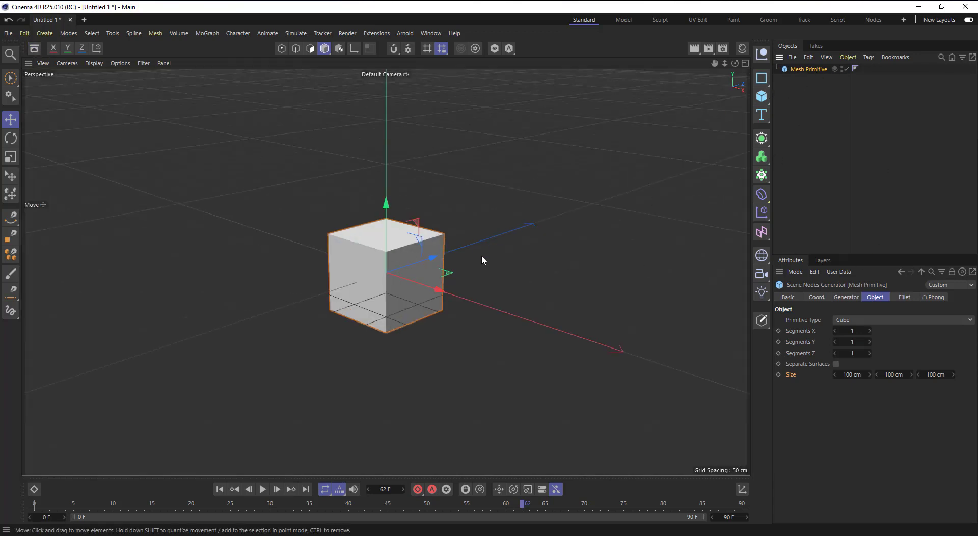
- Review which primitive types the Mesh Primitive object offers
scroll(382, 280, "up", 3)
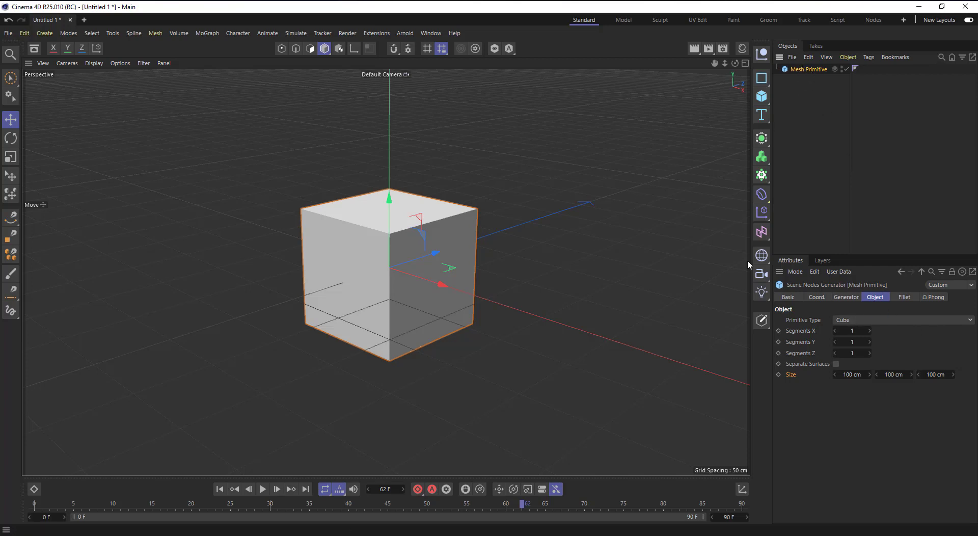
scroll(384, 284, "up", 1)
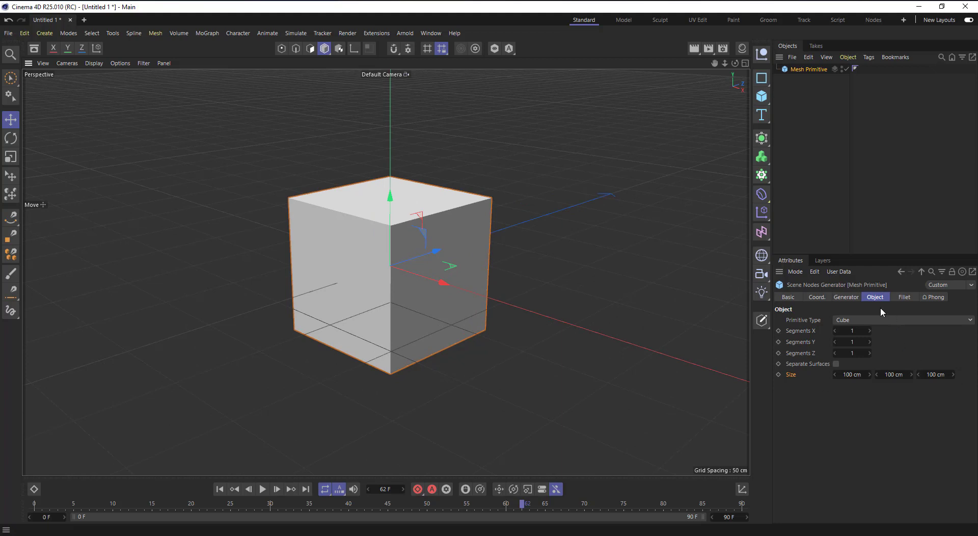
left_click(874, 319)
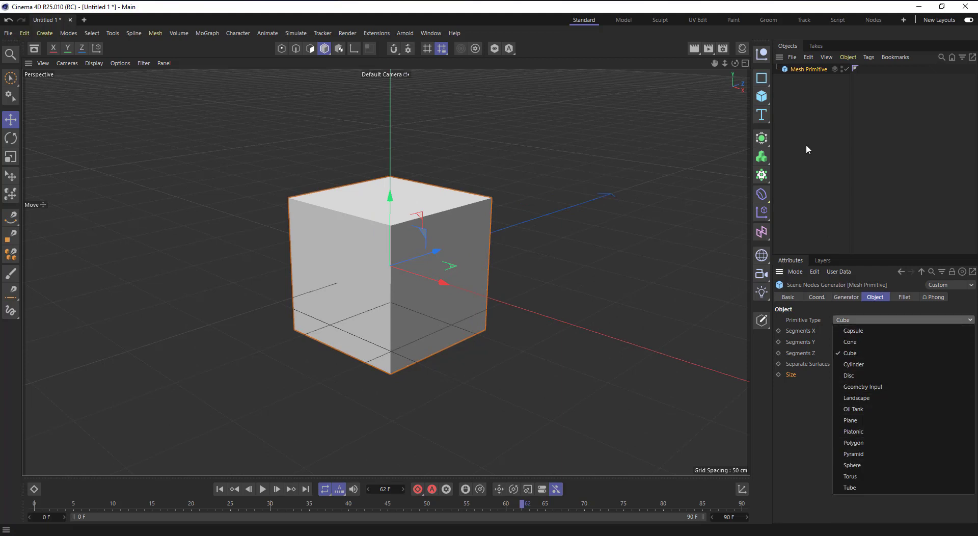
left_click(762, 97)
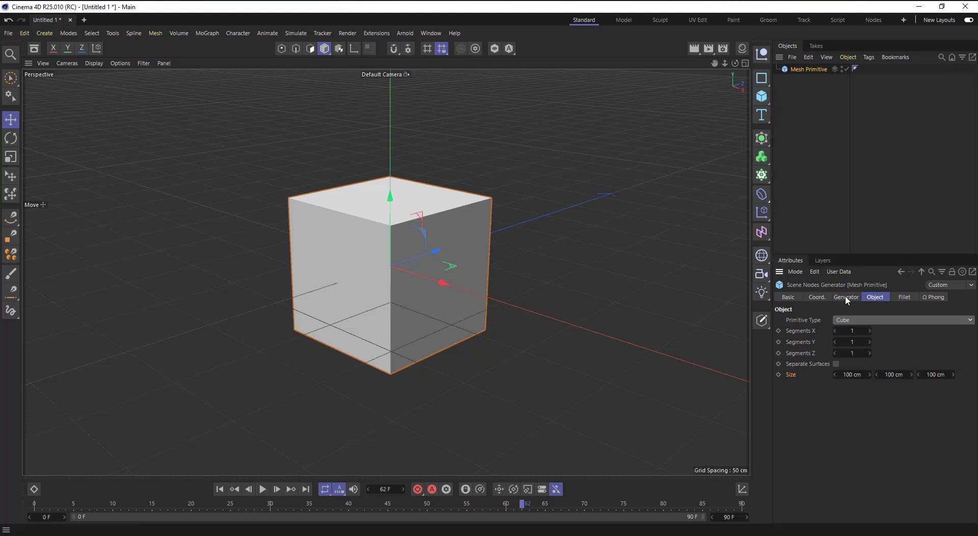
left_click(860, 320)
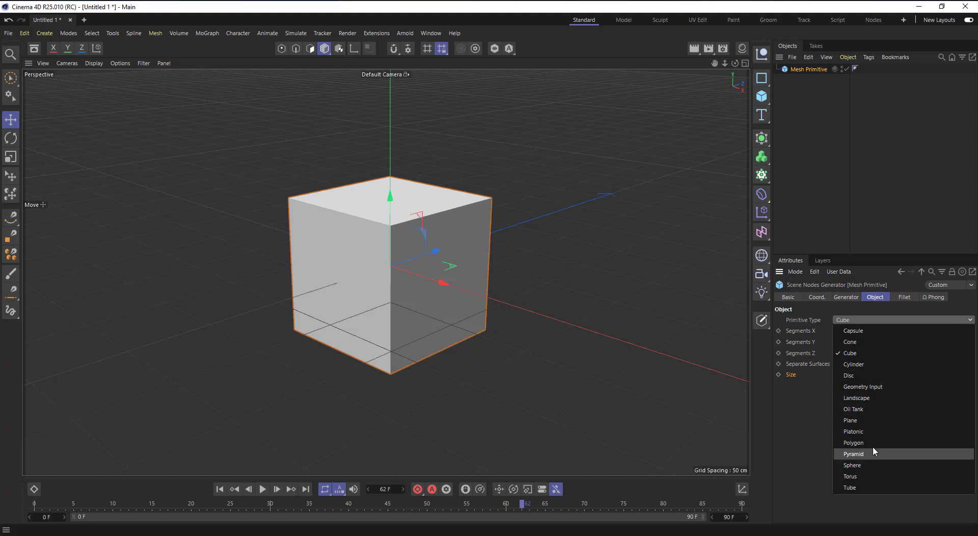
left_click(804, 69)
scroll(343, 246, "down", 2)
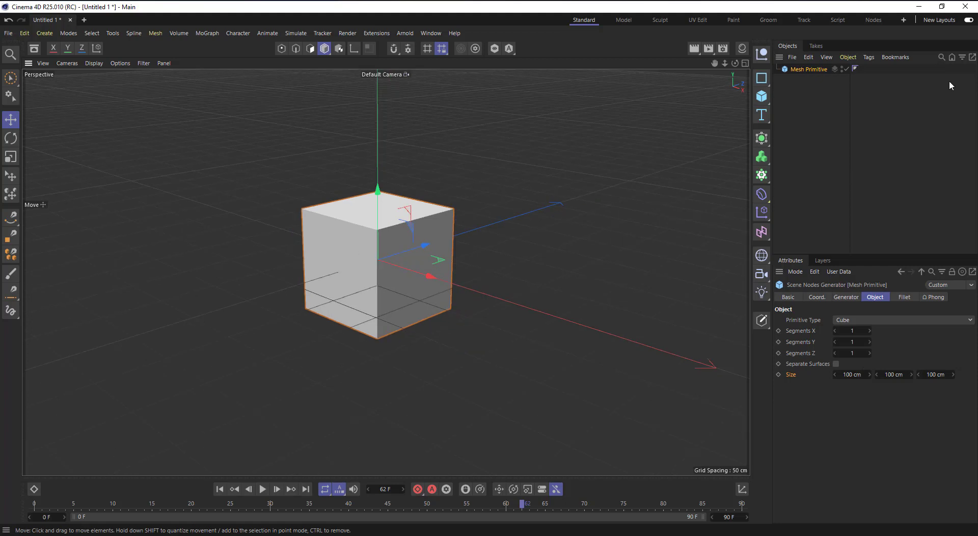
- Switch the Mesh Primitive's type to Cone, and from Cone to Pyramid
left_click(859, 321)
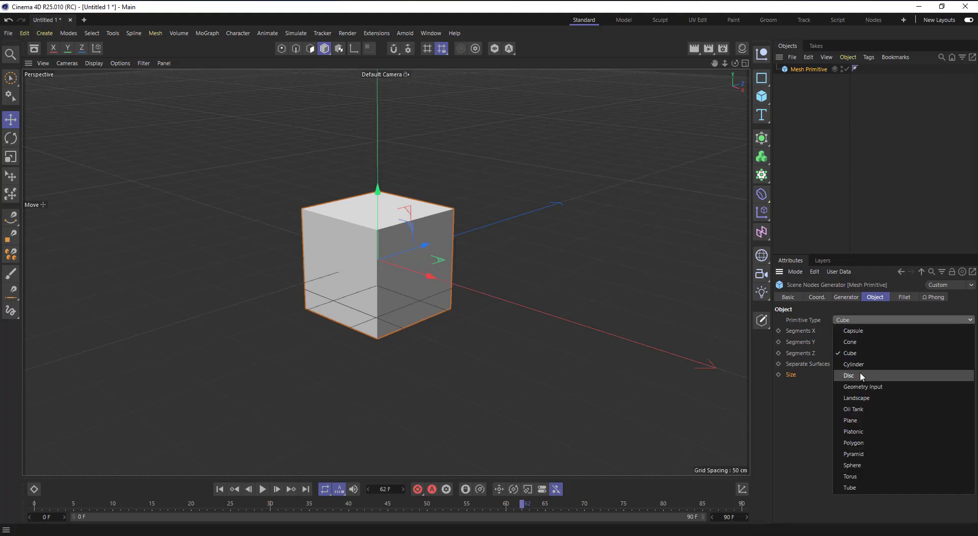
left_click(852, 341)
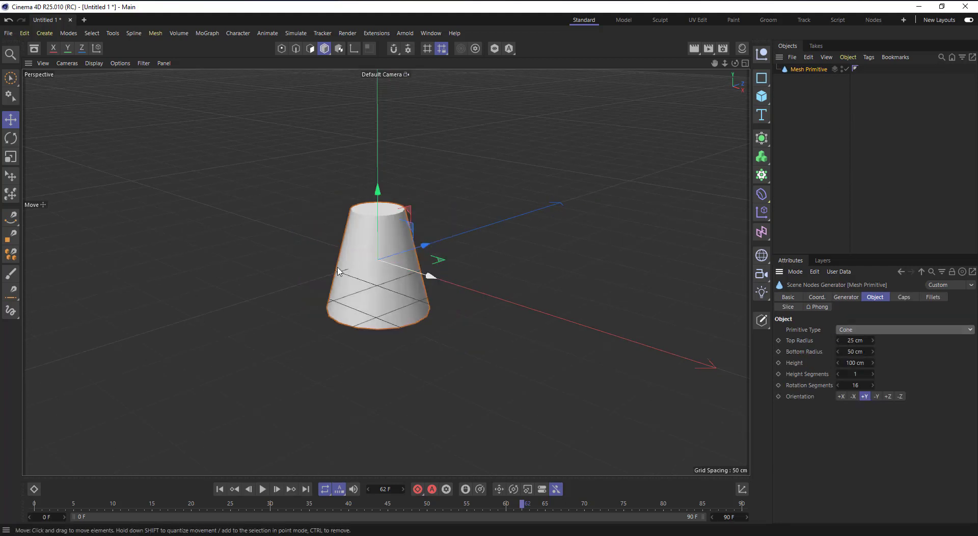
left_click(867, 329)
left_click(866, 463)
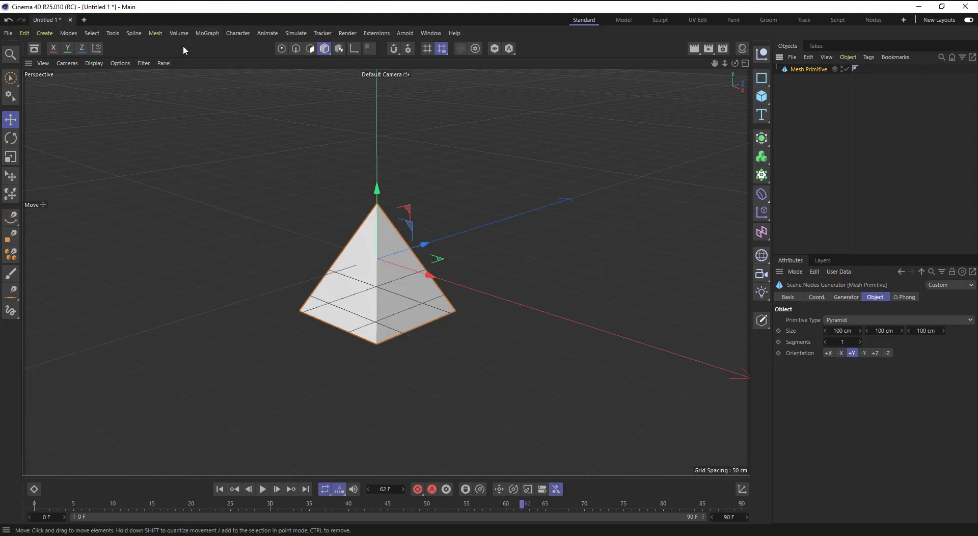
- Add a MoGraph Cloner and make the Mesh Primitive its child to clone it in a grid
left_click(210, 34)
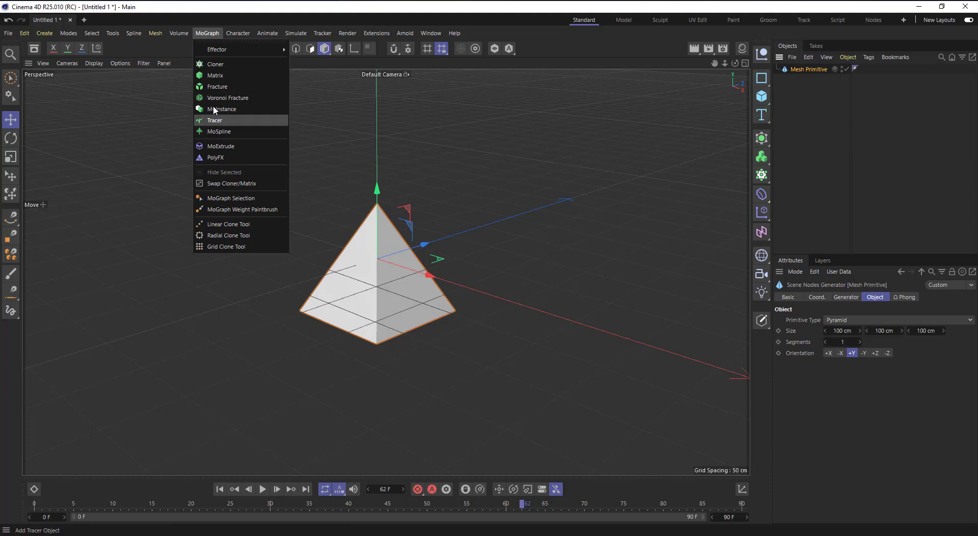
left_click(227, 64)
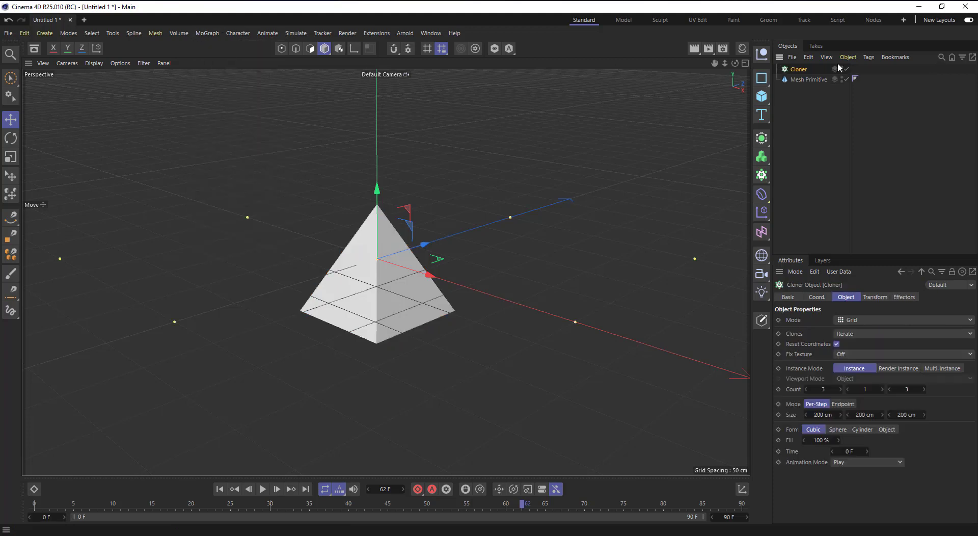
left_click_drag(799, 68, 799, 69)
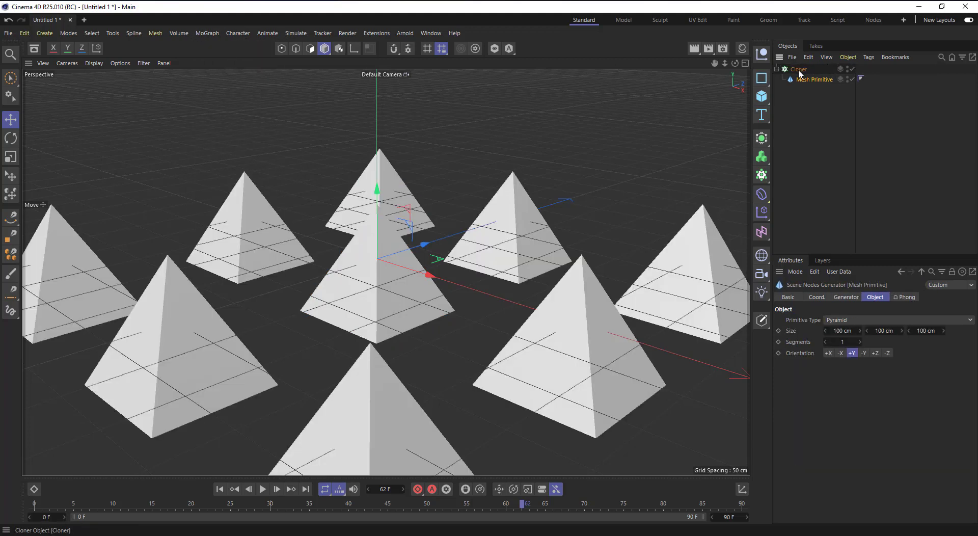
scroll(412, 268, "down", 2)
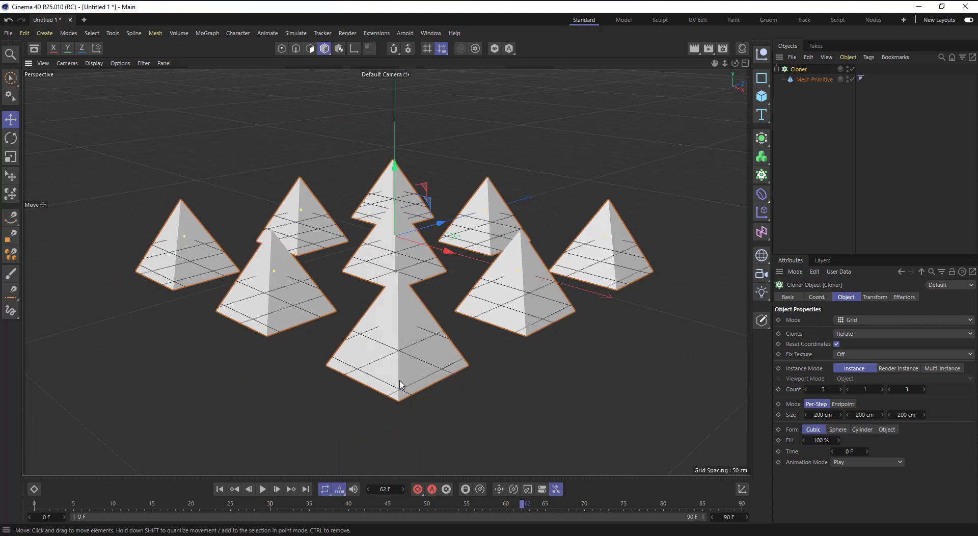
scroll(377, 390, "up", 1)
scroll(374, 278, "down", 1)
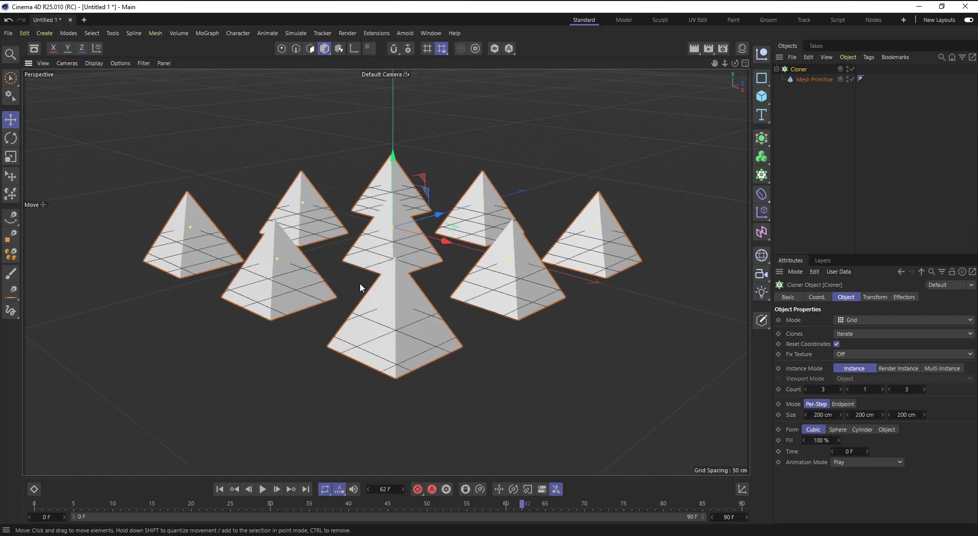
scroll(362, 283, "down", 1)
scroll(457, 367, "up", 1)
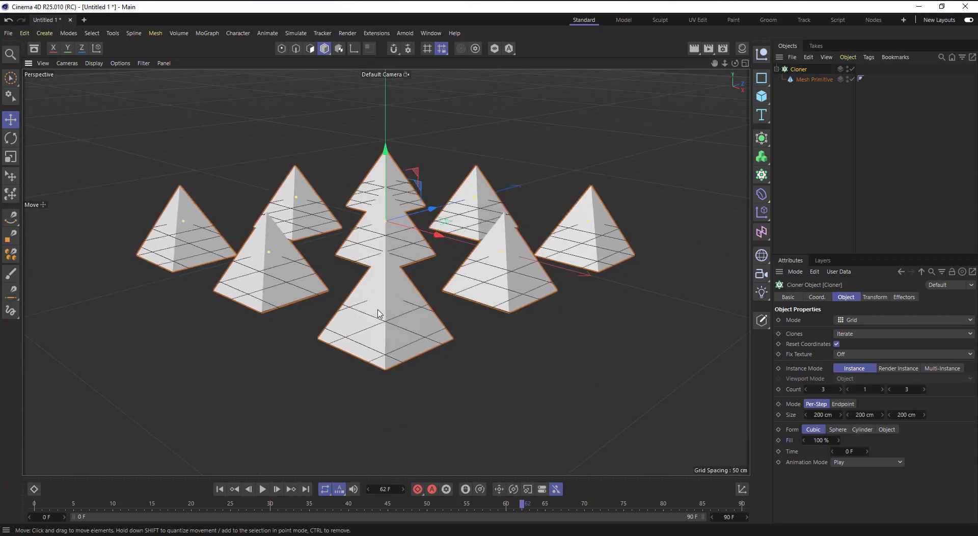
scroll(393, 351, "up", 1)
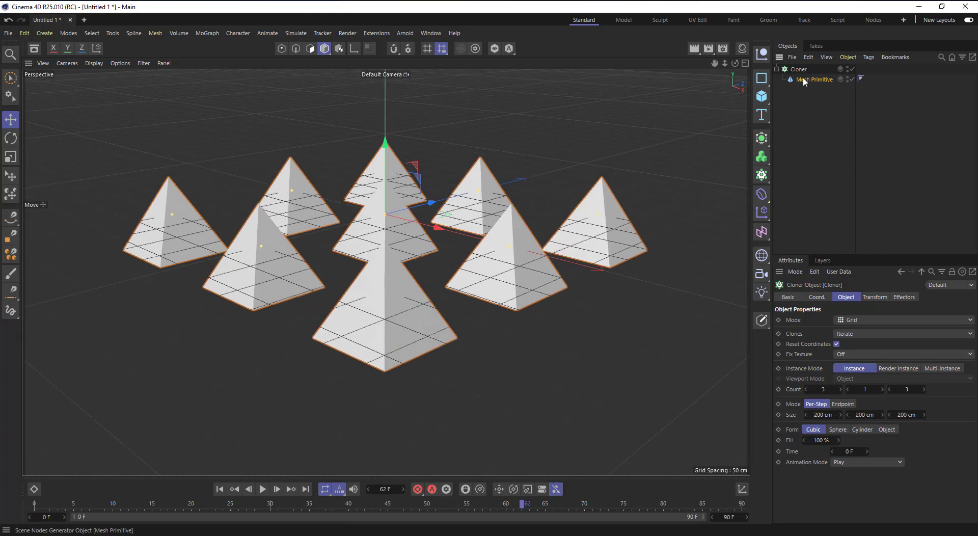
- Change the cloned Mesh Primitive's type to Cone and set its top radius to 5 cm
left_click(802, 78)
left_click(851, 319)
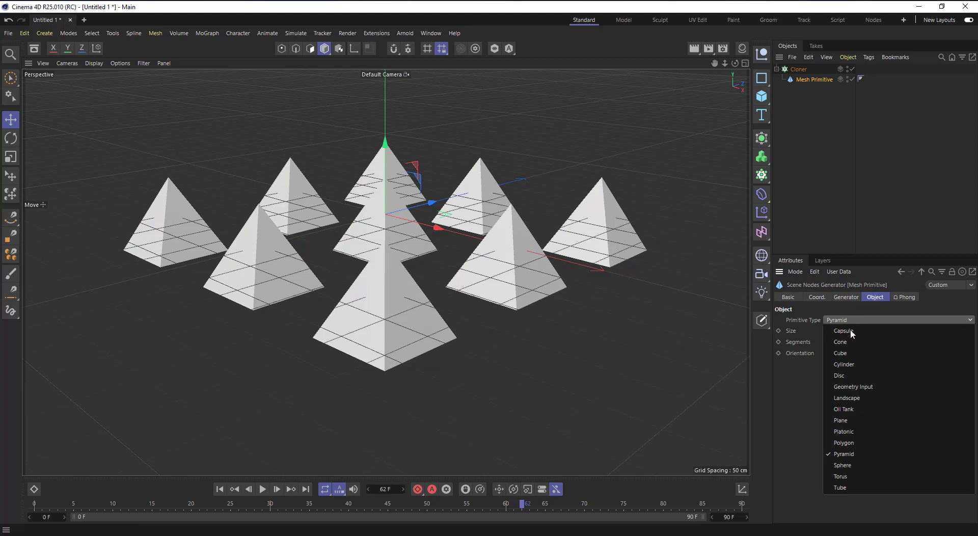
left_click(854, 339)
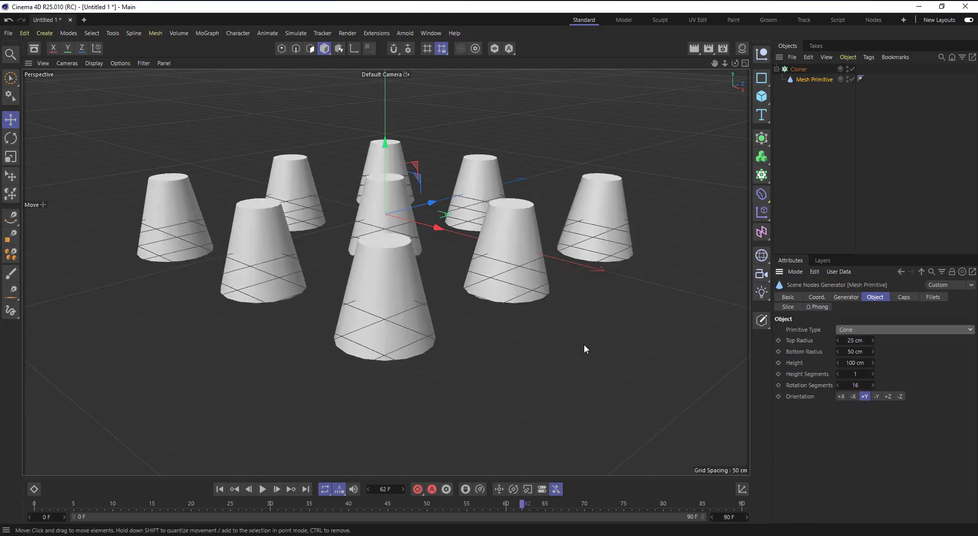
left_click_drag(860, 341, 828, 341)
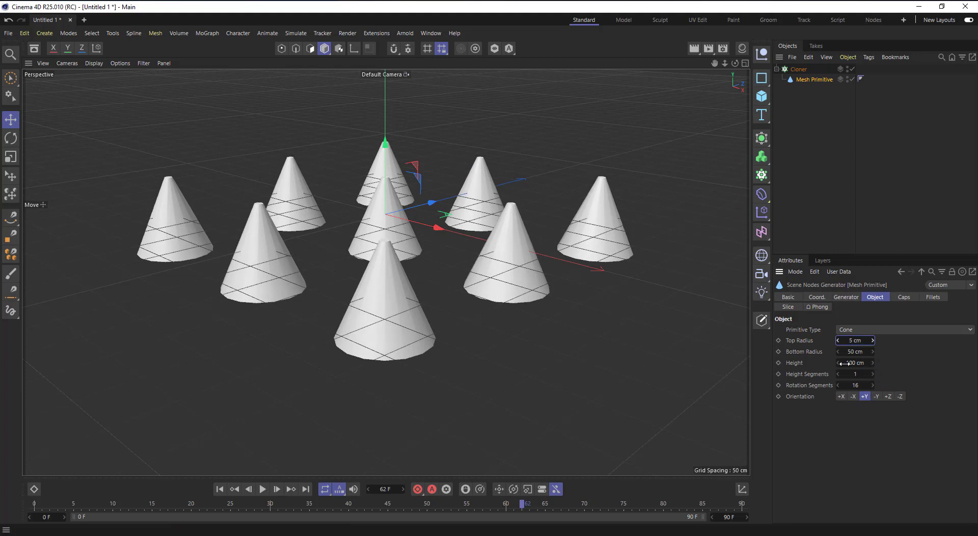
- Set the cloned cone's height segments to 4 and review its cap settings
left_click(856, 374)
left_click(904, 299)
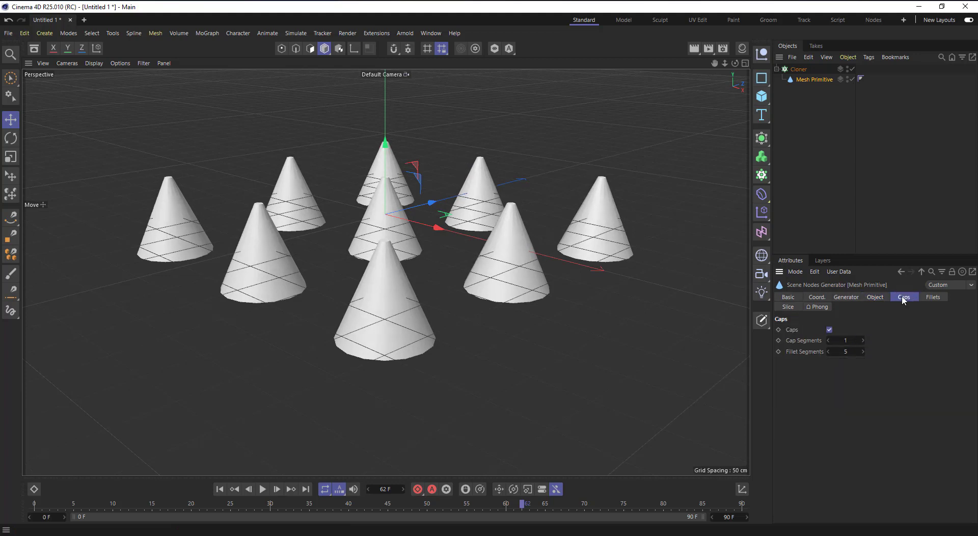
left_click(873, 301)
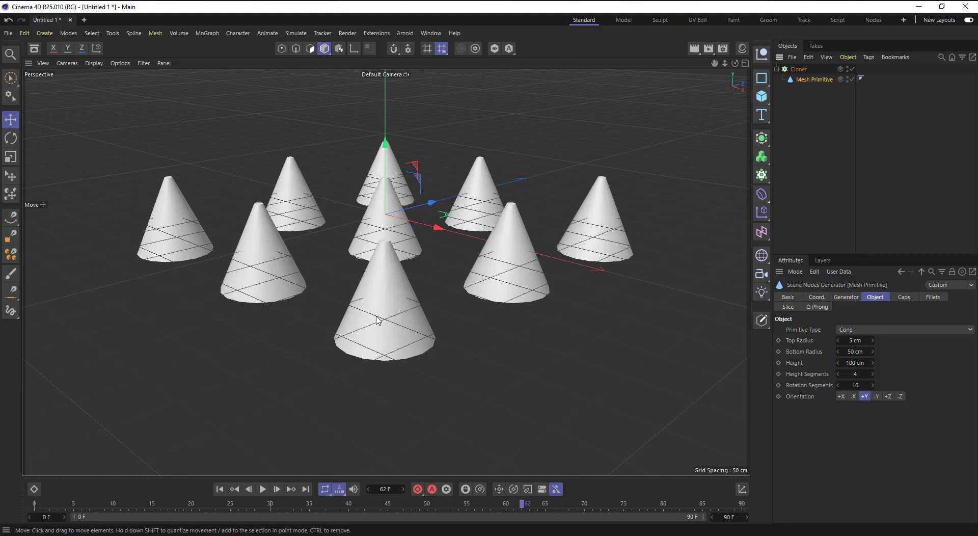
scroll(365, 290, "up", 1)
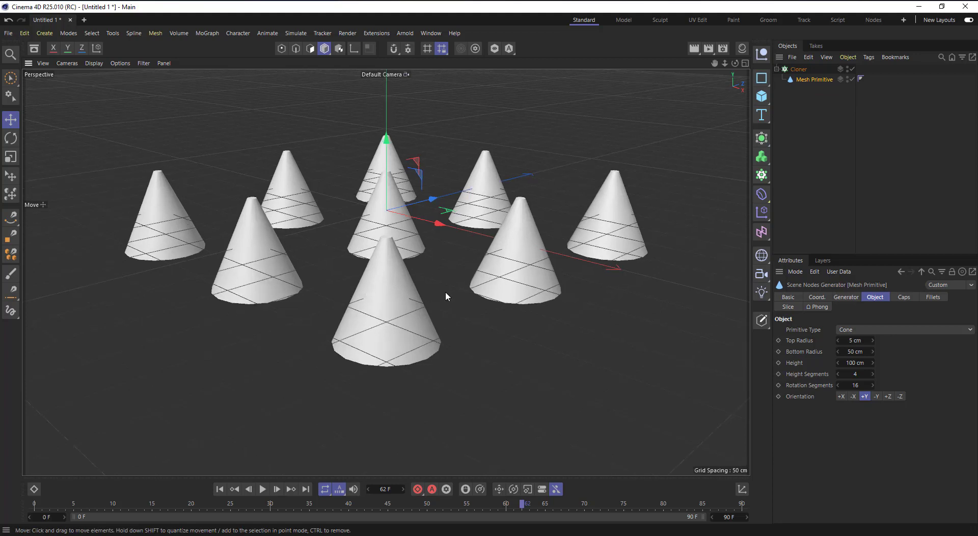
- Take the Mesh Primitive out of the Cloner, and try to nest it under the Cloner again
left_click(762, 97)
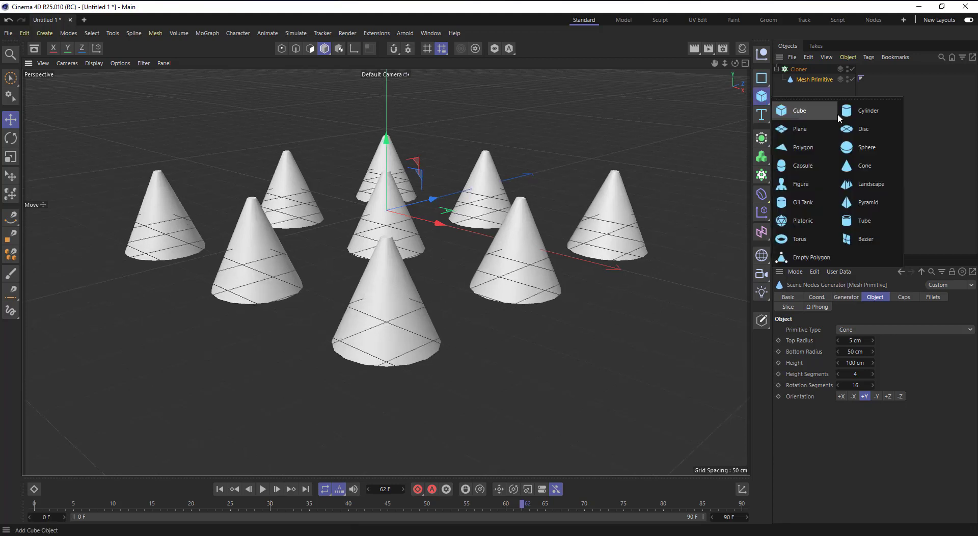
left_click(799, 70)
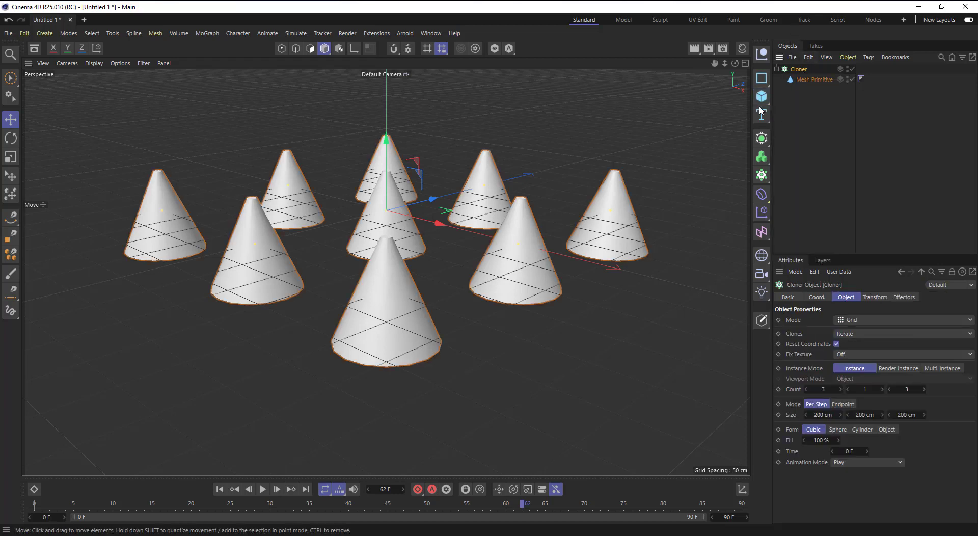
left_click_drag(806, 78, 812, 127)
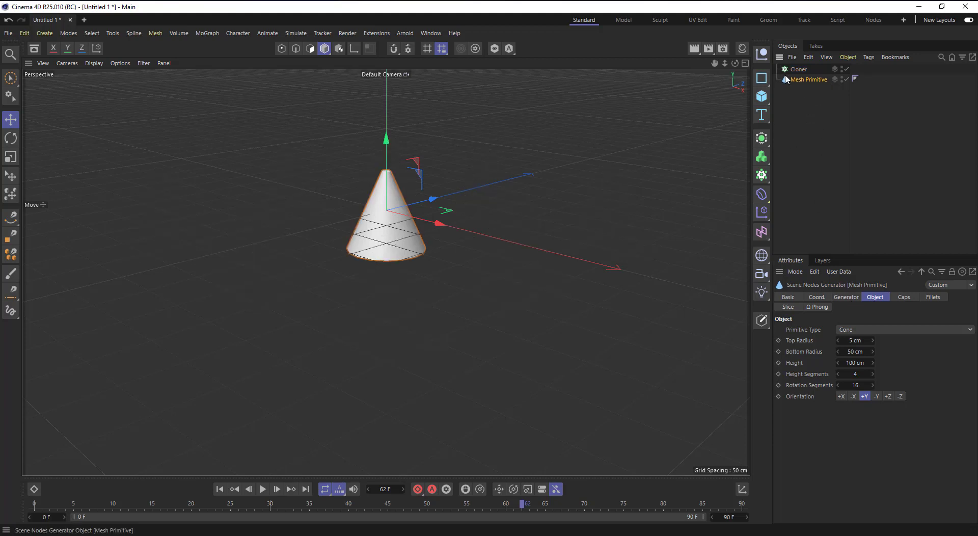
left_click_drag(811, 91, 790, 67)
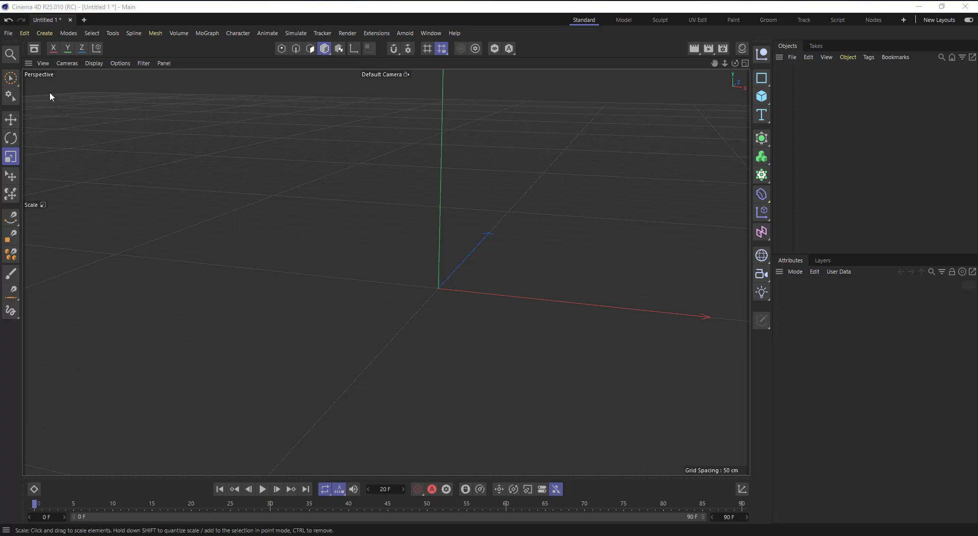
- Add Cube, Cylinder and Landscape node assets to the scene from the Asset Browser's Geometry Primitive category
left_click(34, 48)
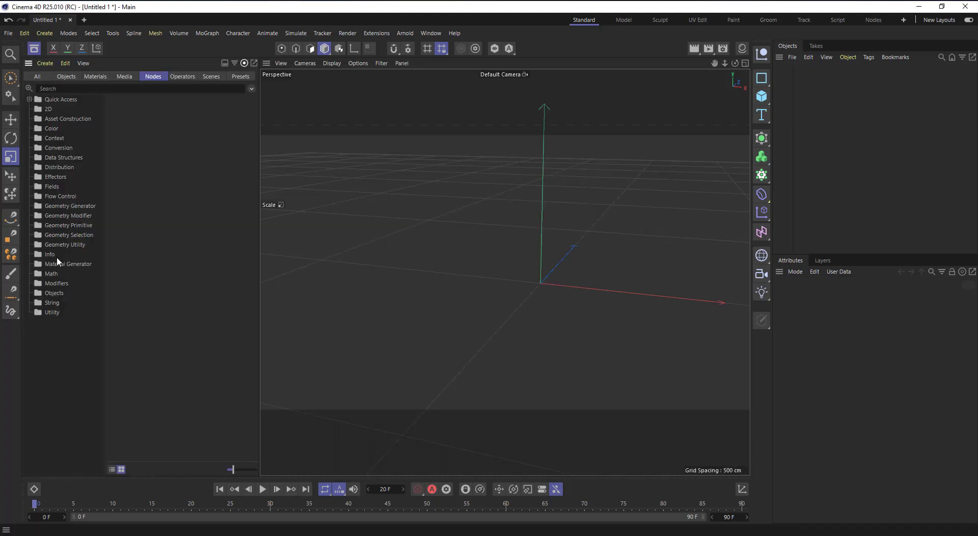
left_click(68, 225)
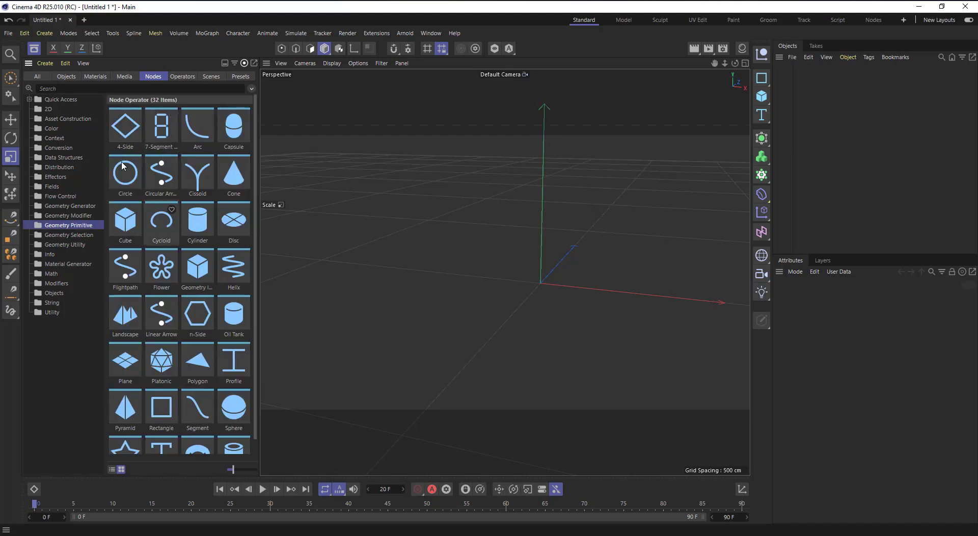
scroll(161, 224, "down", 1)
scroll(170, 231, "up", 1)
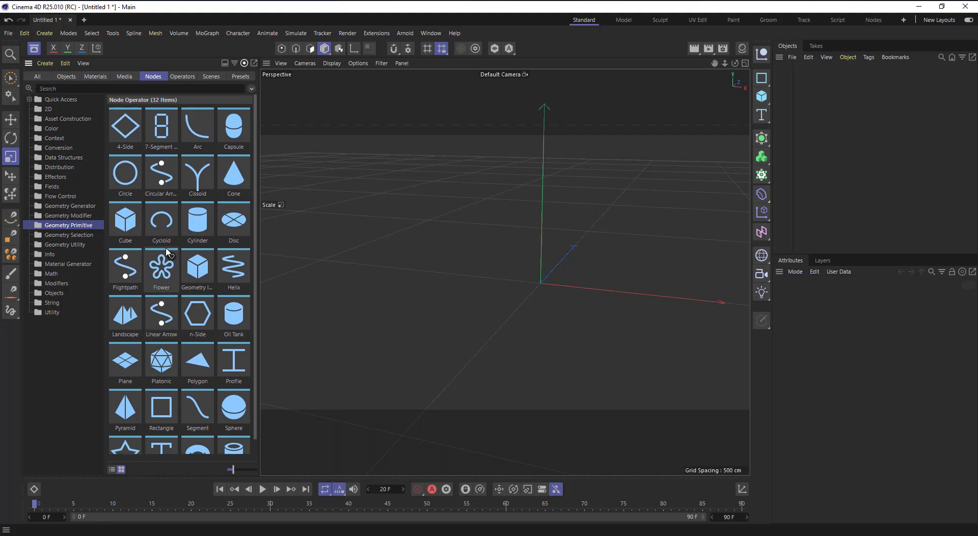
left_click_drag(129, 246, 786, 75)
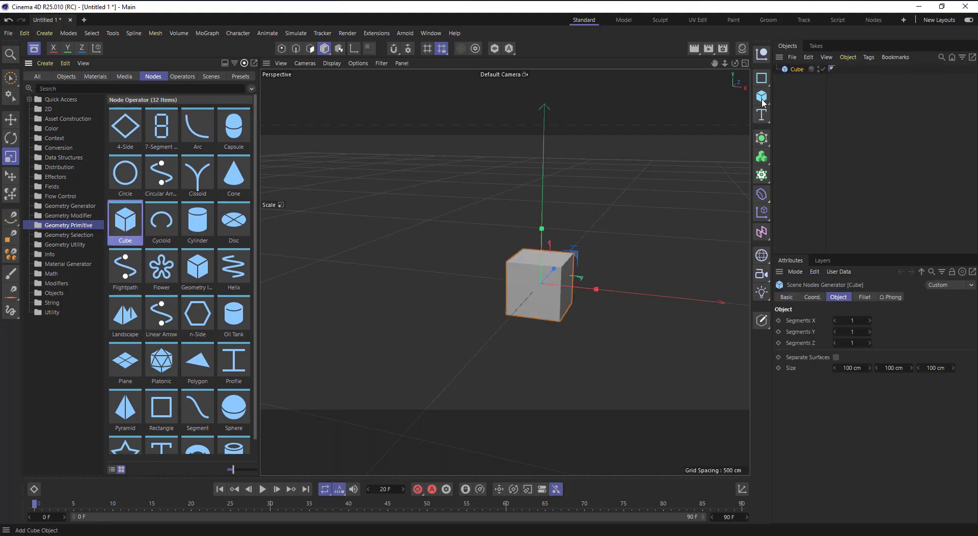
left_click_drag(198, 225, 837, 120)
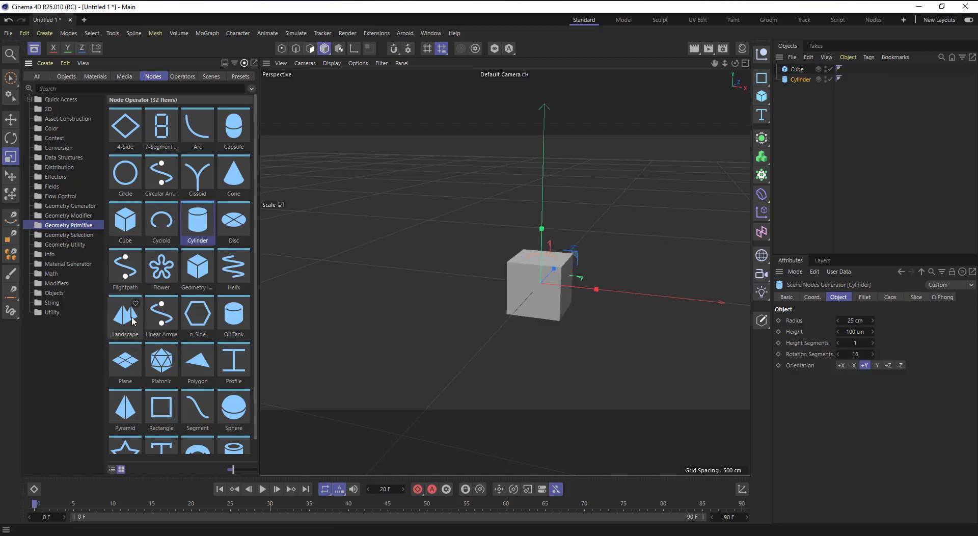
left_click_drag(125, 313, 800, 140)
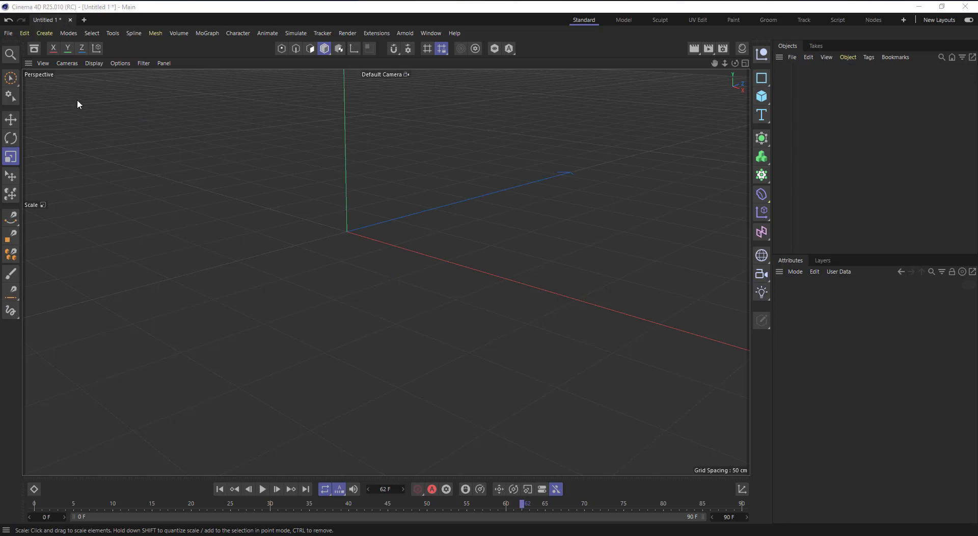
- Search the Asset Browser's nodes for "atom", add the Atom Array node asset to the scene and close the browser
left_click(34, 49)
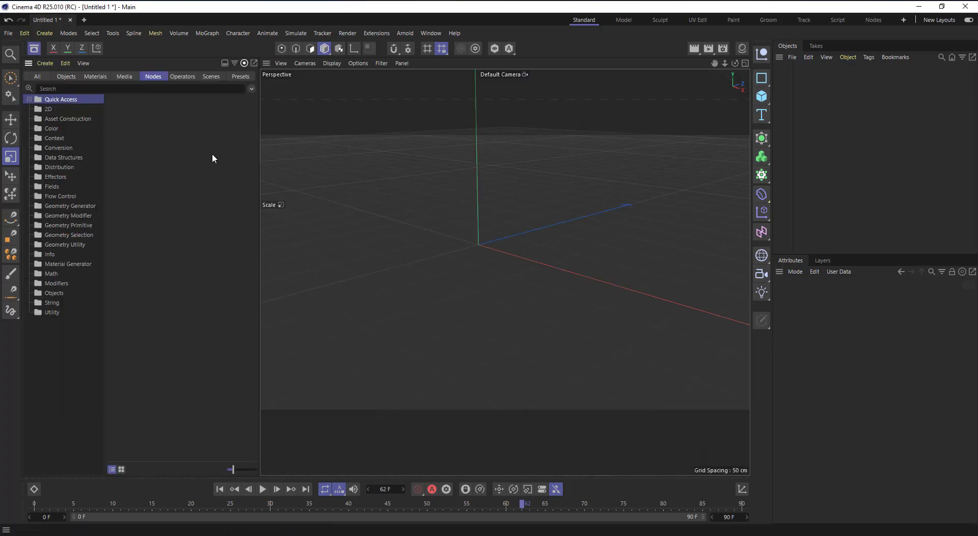
left_click(161, 89)
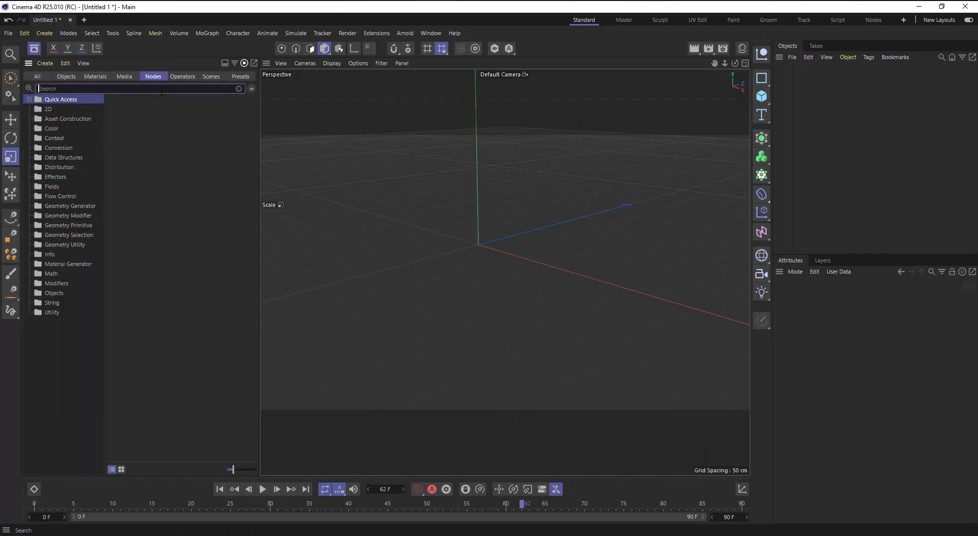
type("atom")
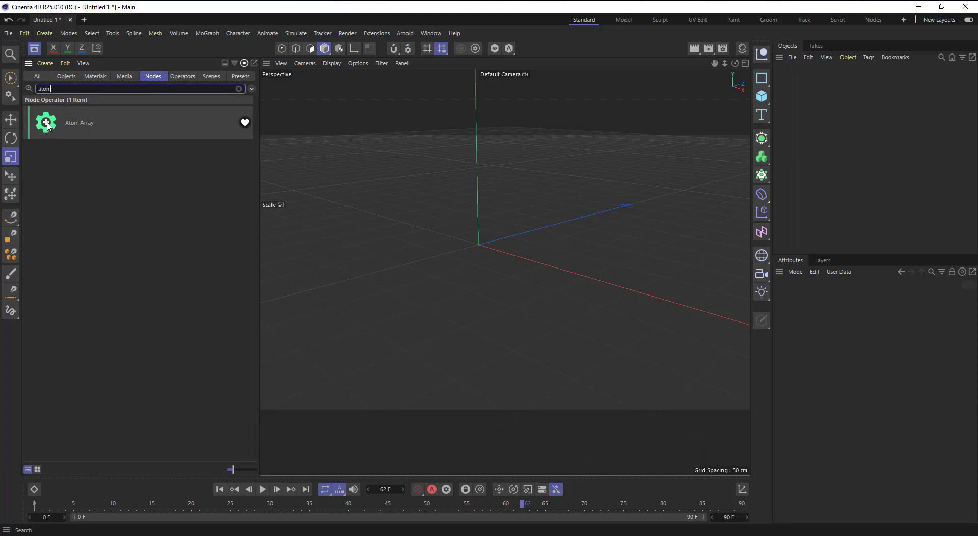
left_click_drag(47, 126, 898, 111)
left_click_drag(799, 91, 799, 92)
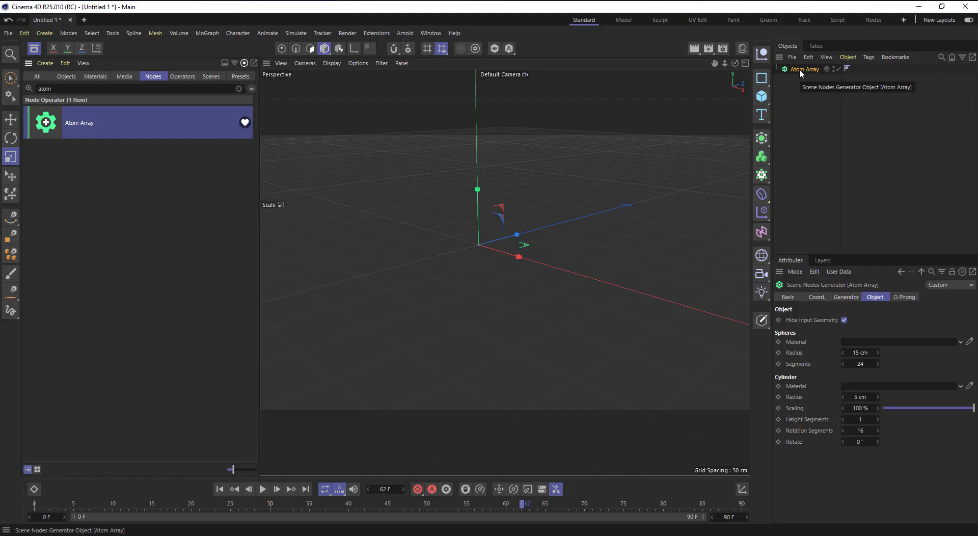
left_click(34, 48)
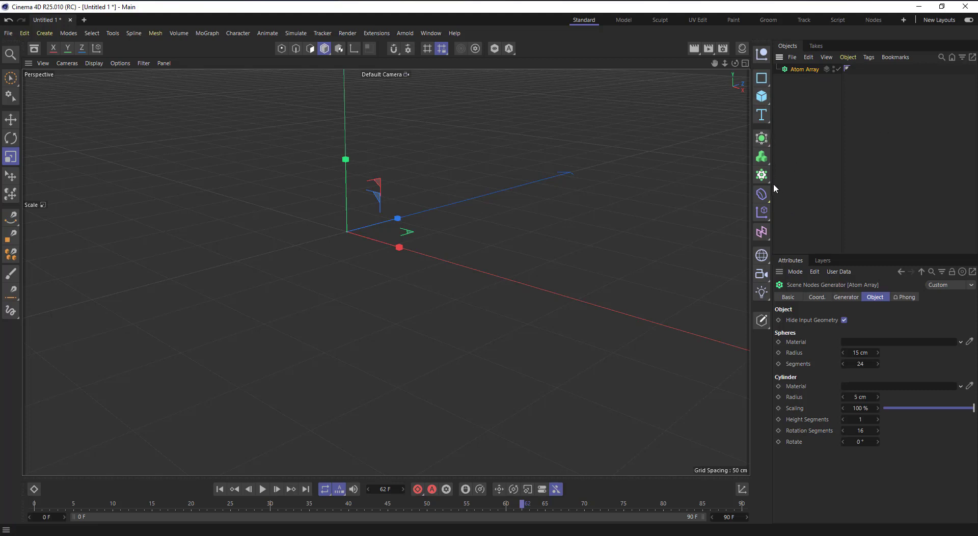
- Add the classic Atom Array generator and a Cube, and make the Cube the generator's child
left_click(762, 146)
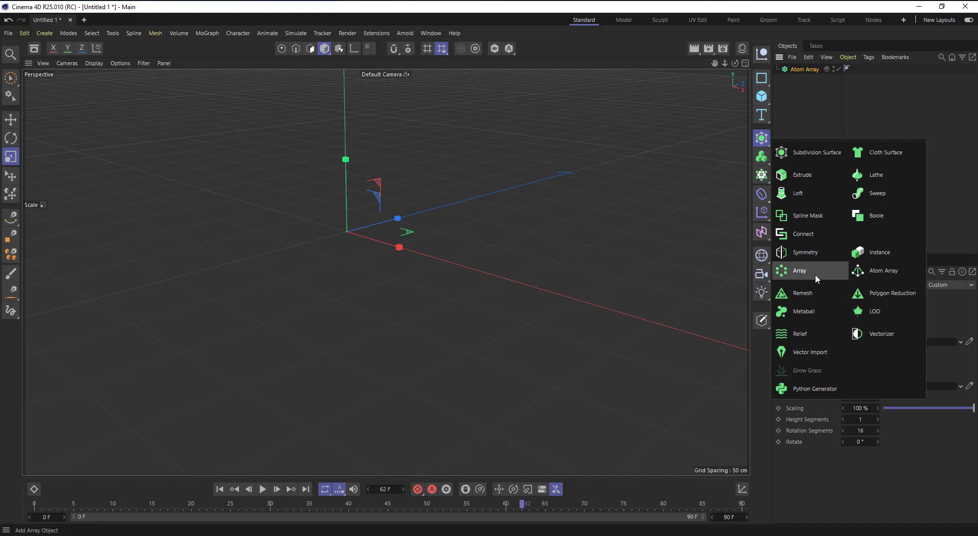
left_click(883, 274)
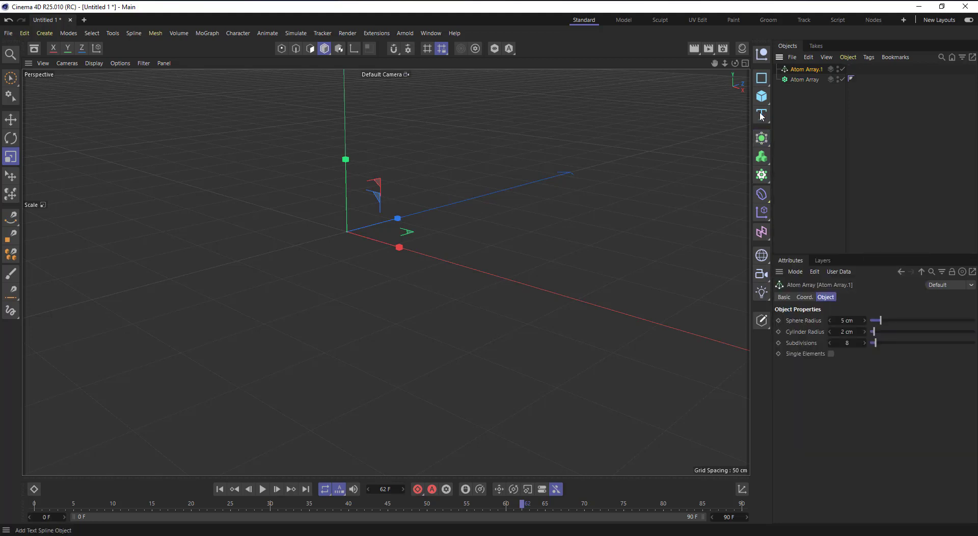
left_click(761, 96)
left_click(804, 112)
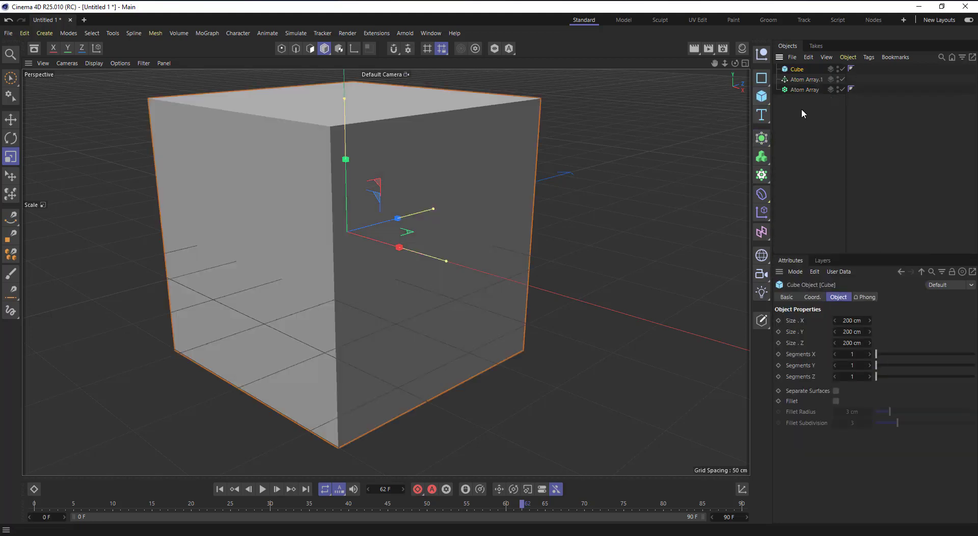
left_click_drag(792, 71, 810, 80)
scroll(347, 220, "down", 2)
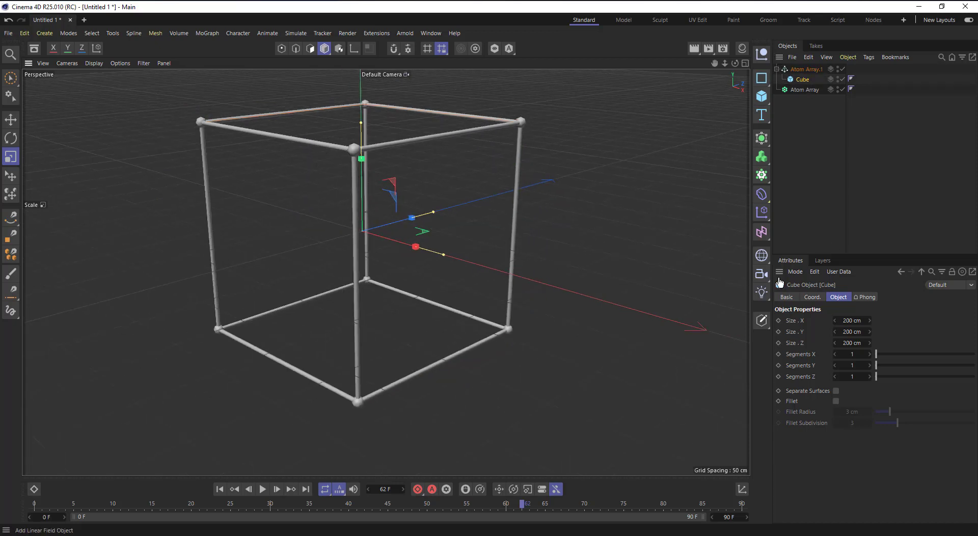
scroll(383, 143, "up", 3)
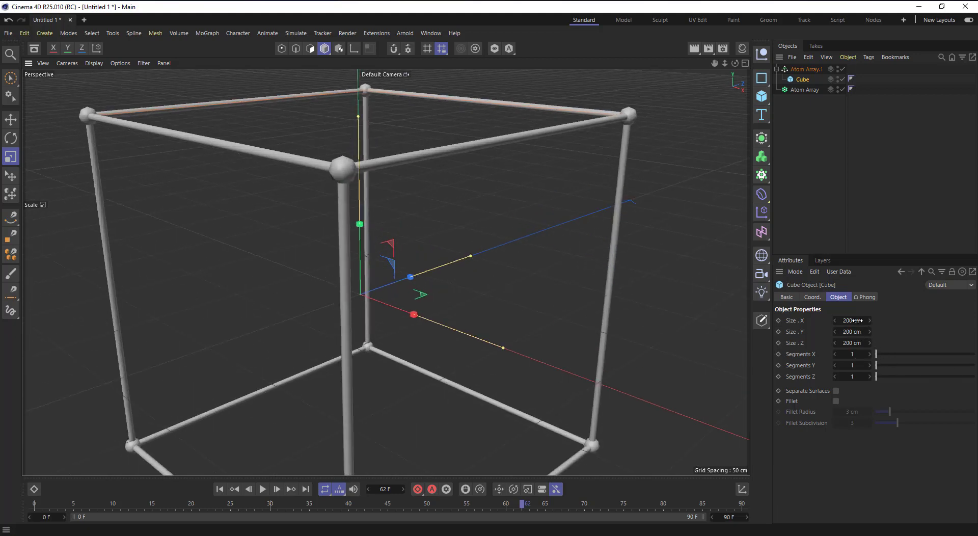
- Set the classic Atom Array's sphere radius to 4 cm, cylinder radius to 3 cm and subdivisions to 16
left_click(794, 70)
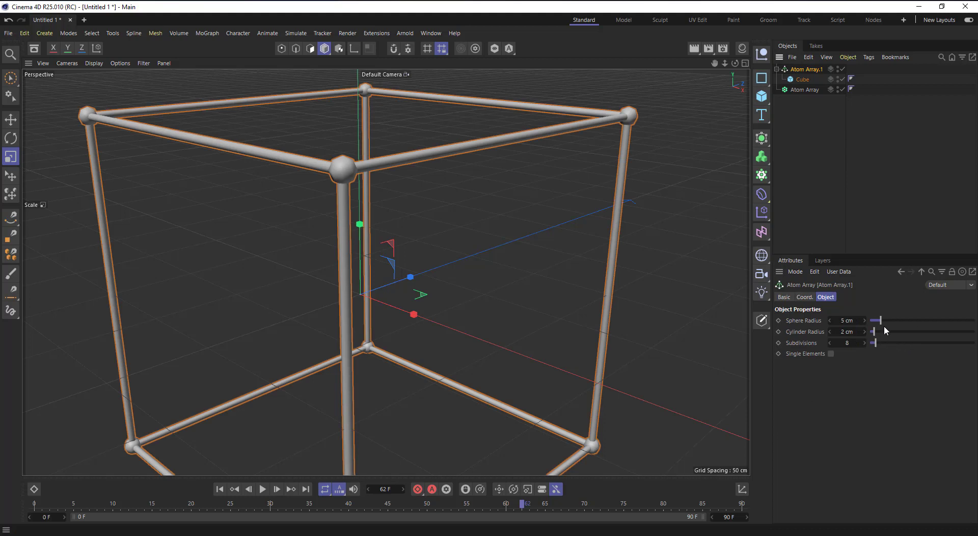
mouse_move(881, 321)
left_mouse_down()
mouse_move(871, 322)
mouse_move(877, 332)
left_mouse_up()
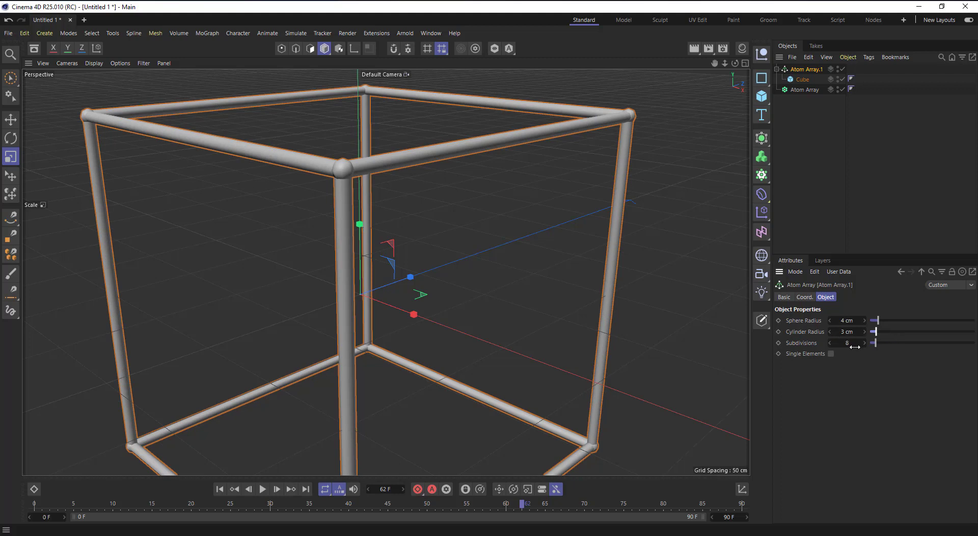
left_click_drag(848, 343, 869, 343)
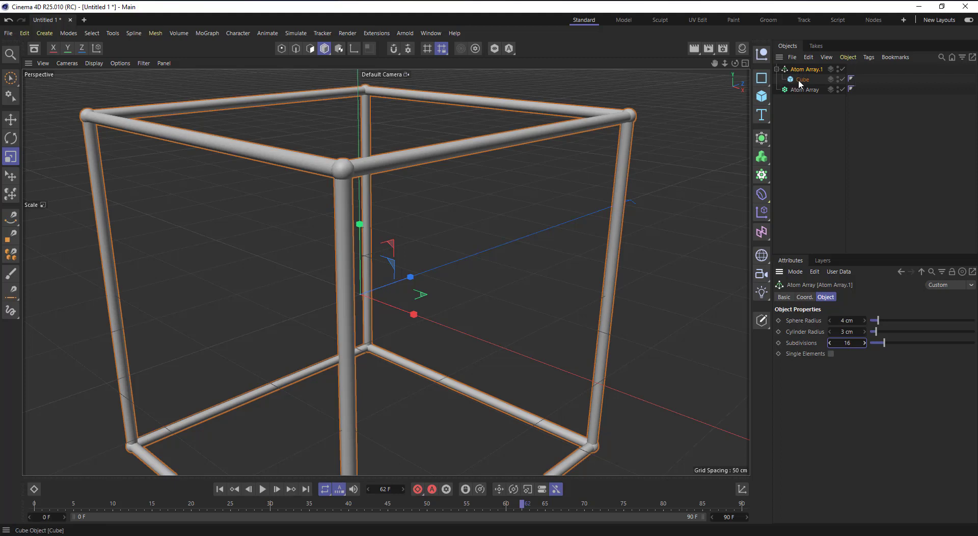
- Move the Cube under the node-based Atom Array, delete the classic Atom Array and select the node-based one
left_click_drag(800, 83, 817, 91)
left_click(808, 70)
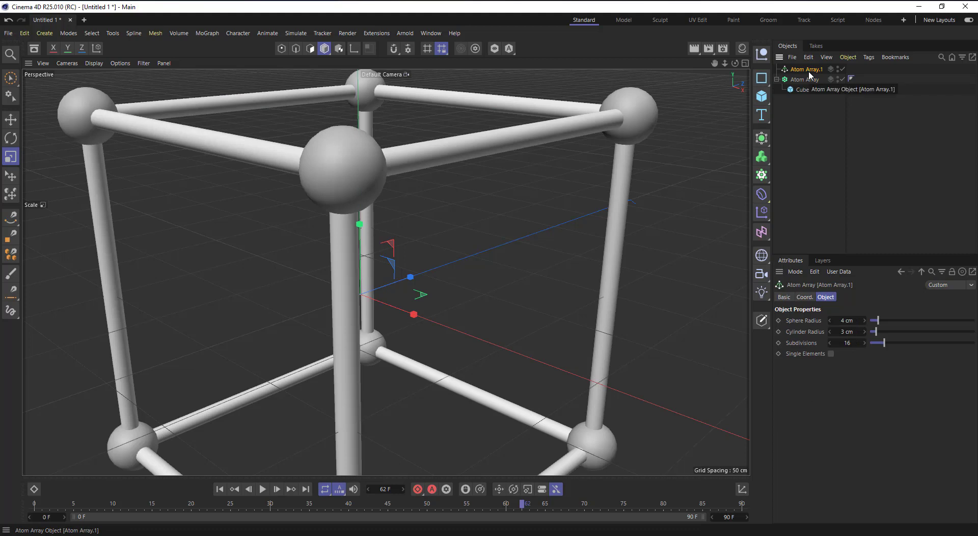
key("Delete")
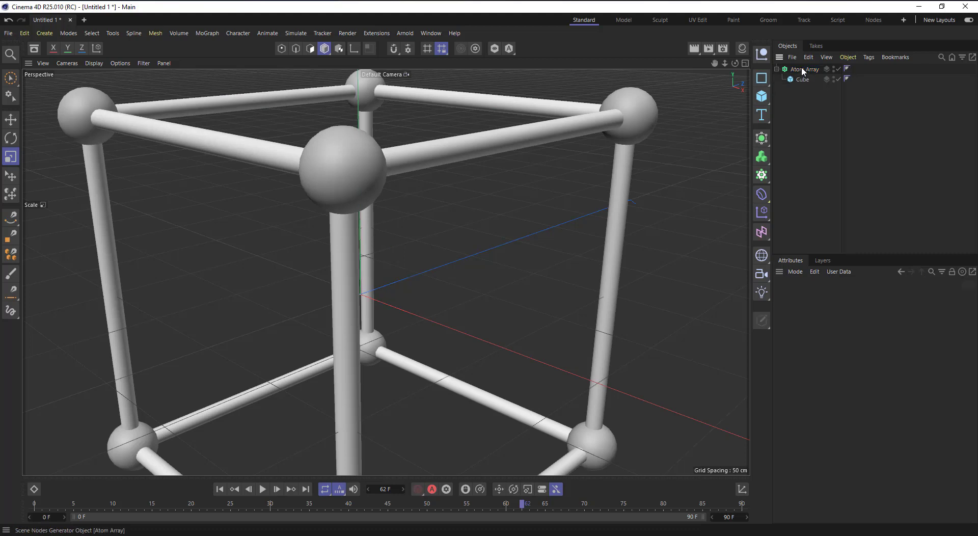
left_click(802, 69)
scroll(334, 163, "down", 2)
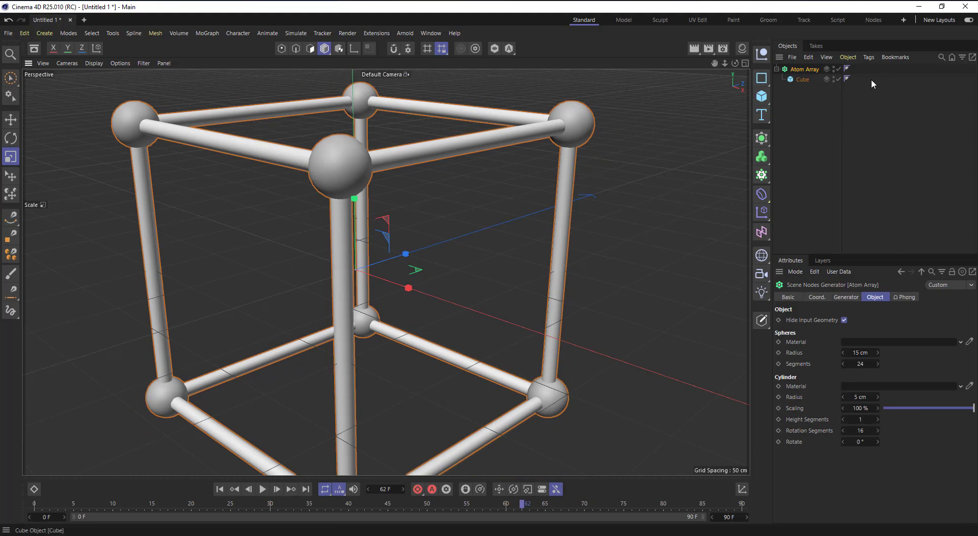
- Create two materials in the Material Manager and colour one red with 100% saturation, leaving the other at its default colour
left_click(742, 49)
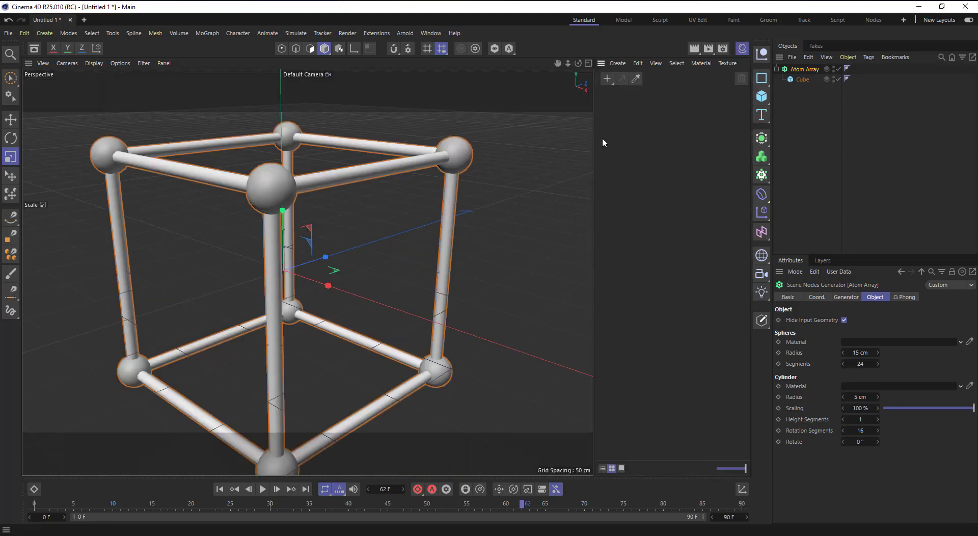
left_click(607, 79)
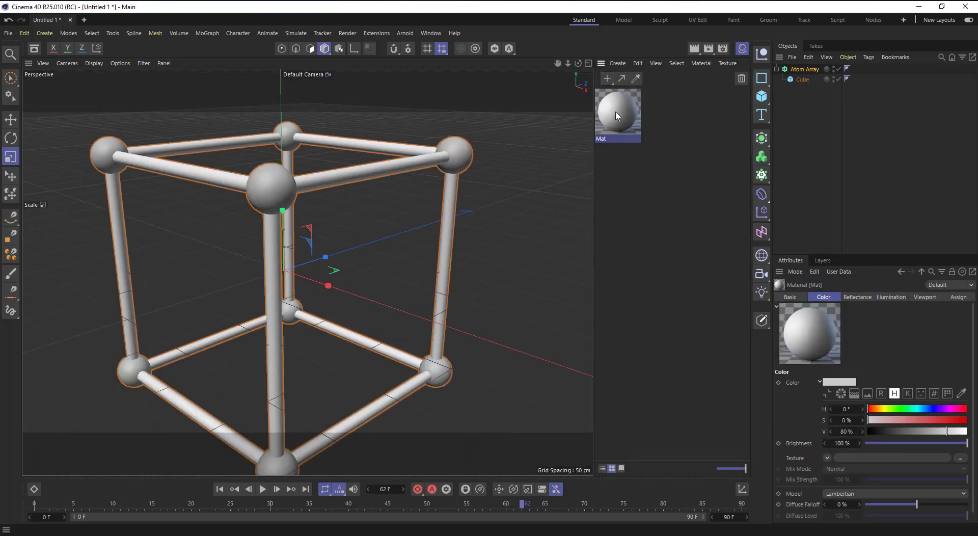
left_click(607, 79)
double_click(617, 108)
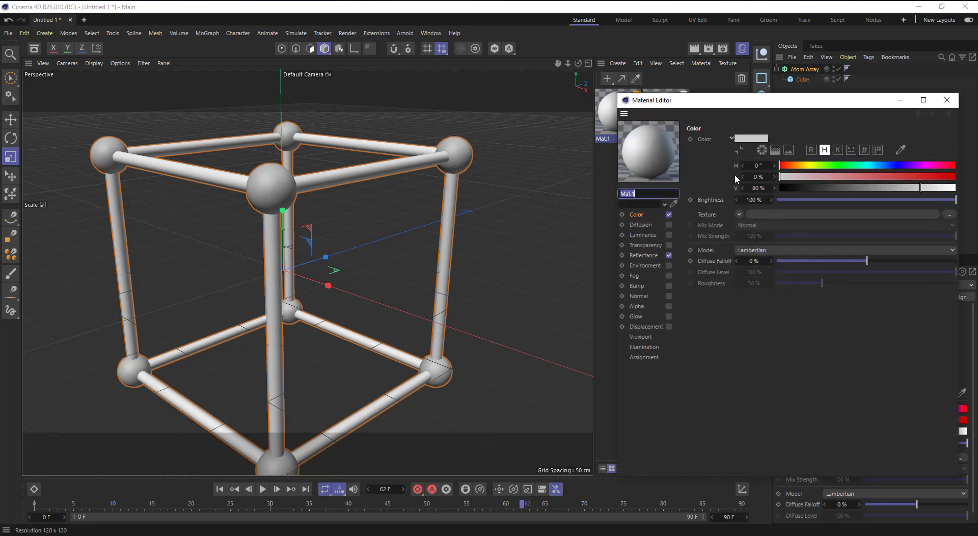
left_click_drag(874, 177, 956, 176)
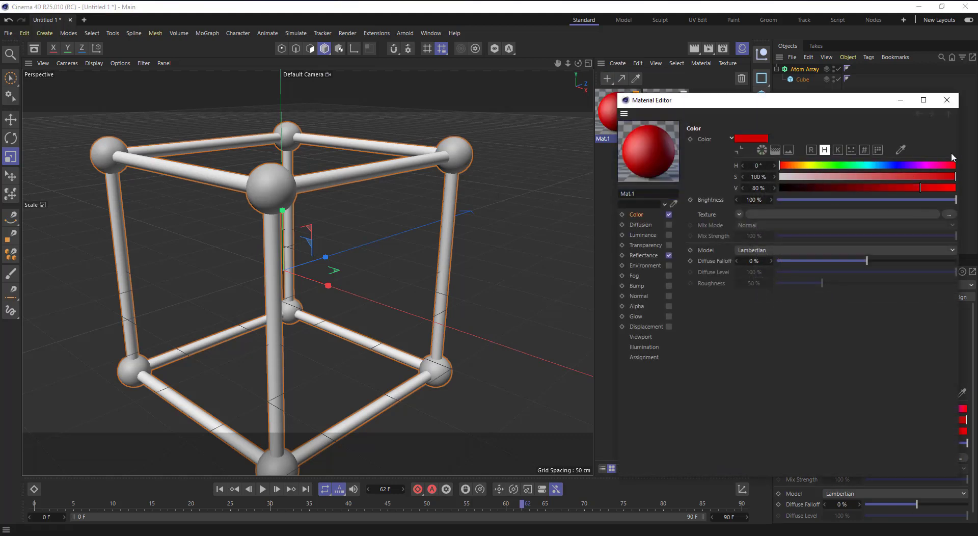
left_click(947, 100)
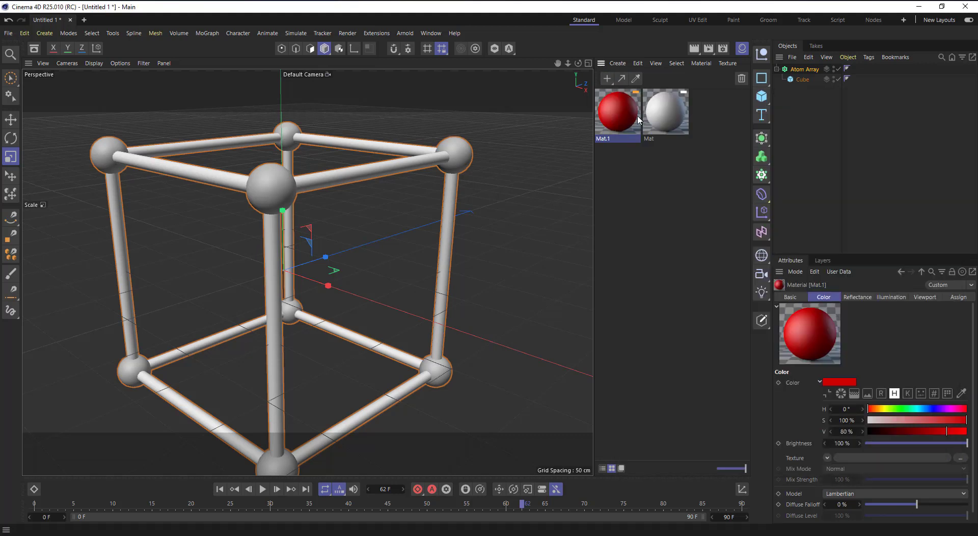
left_click(667, 114)
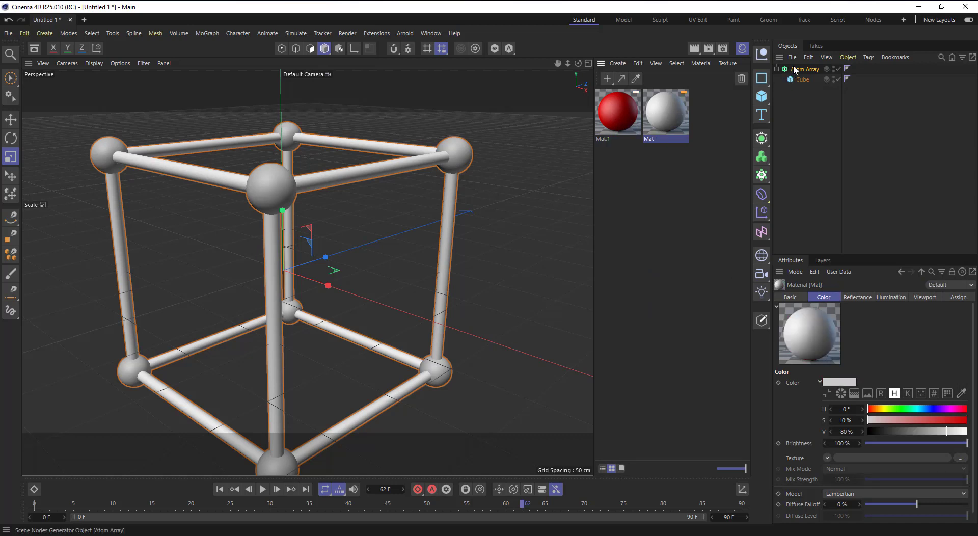
- Assign the red material Mat.1 to the spheres of the node-based Atom Array
left_click(796, 70)
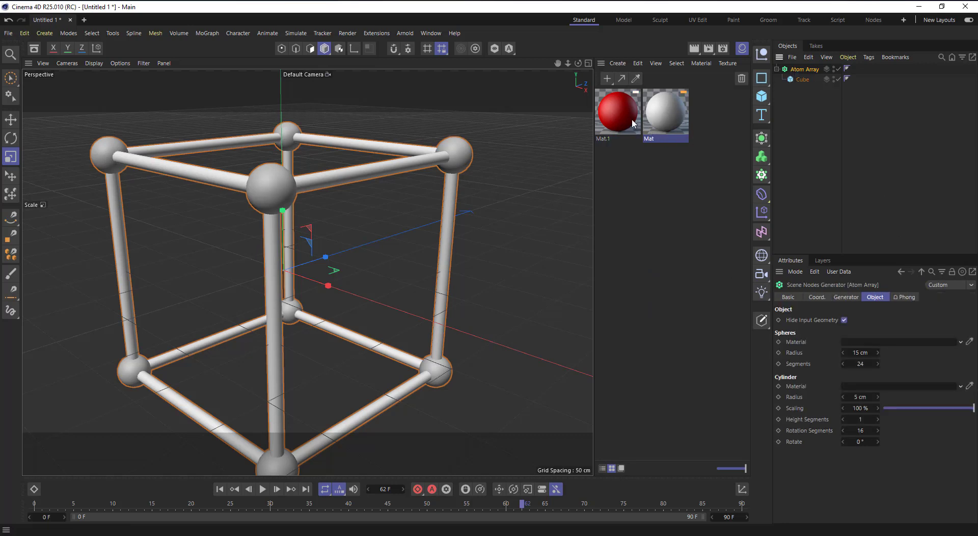
left_click_drag(635, 124, 863, 346)
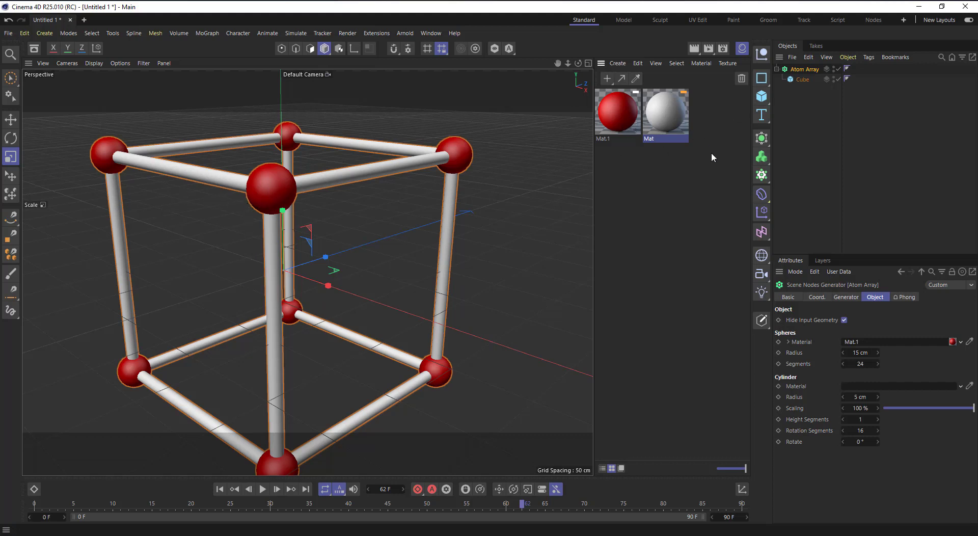
- Colour the material Mat blue with hue 232° and saturation 94%, and assign it to the Atom Array's cylinders
double_click(664, 122)
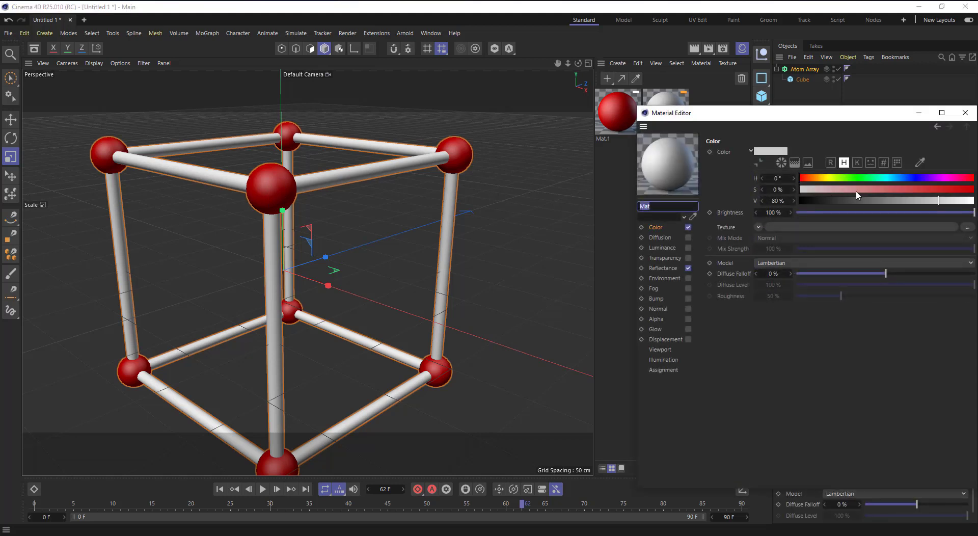
left_click(912, 178)
left_click(964, 190)
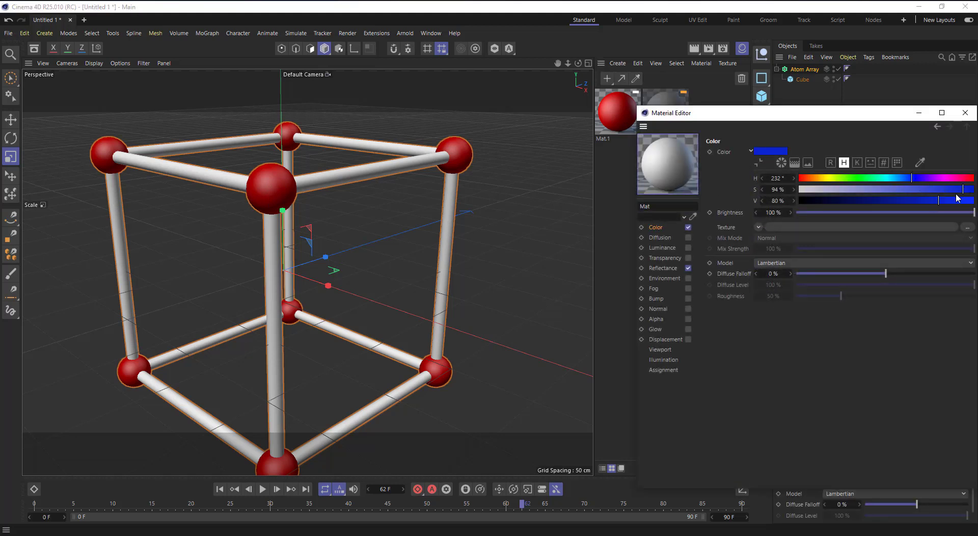
left_click(965, 113)
left_click(795, 70)
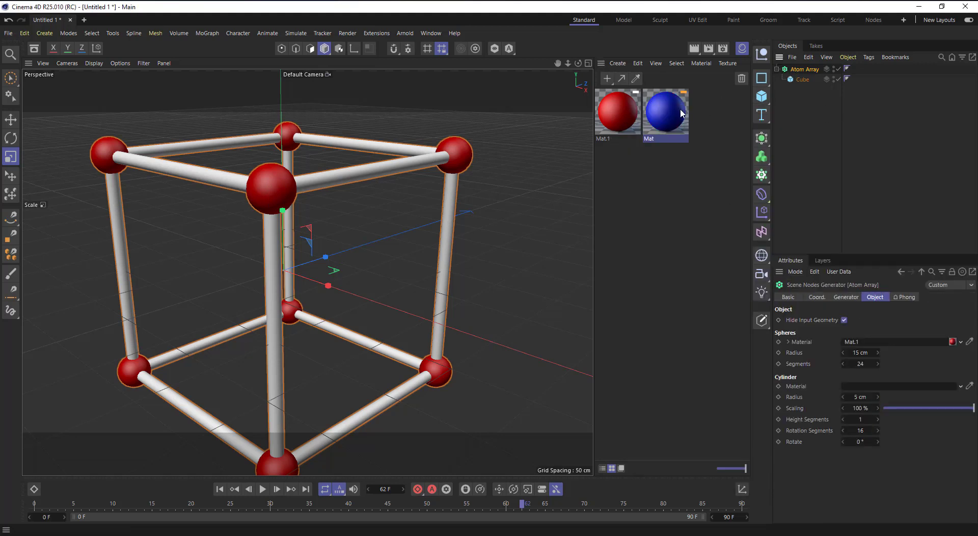
left_click_drag(679, 113, 896, 390)
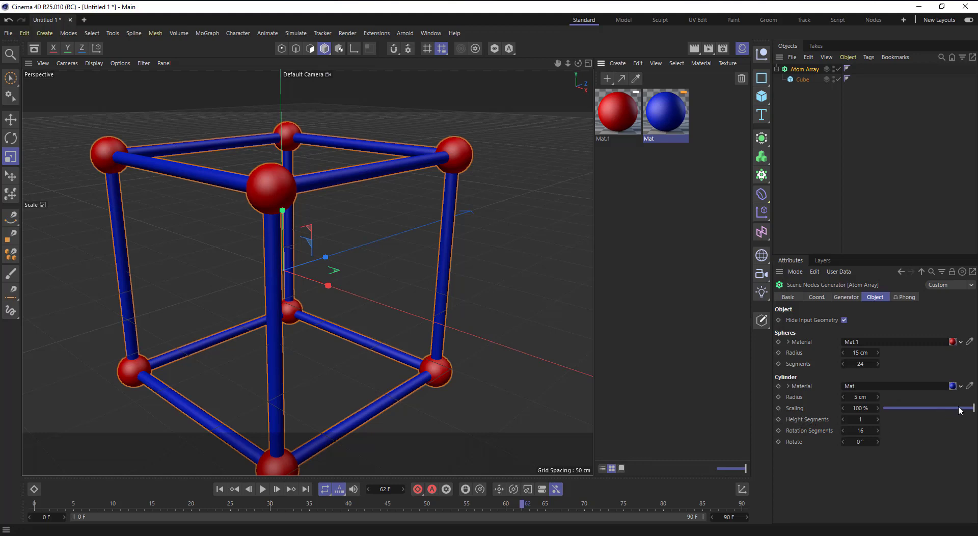
- Set the cylinders' radius to 4 cm and height segments to 20, trying a scaling of 39.2% before restoring 100%
mouse_move(959, 408)
left_mouse_down()
mouse_move(904, 408)
mouse_move(973, 408)
left_mouse_up()
left_click(871, 423)
left_click_drag(860, 397, 919, 407)
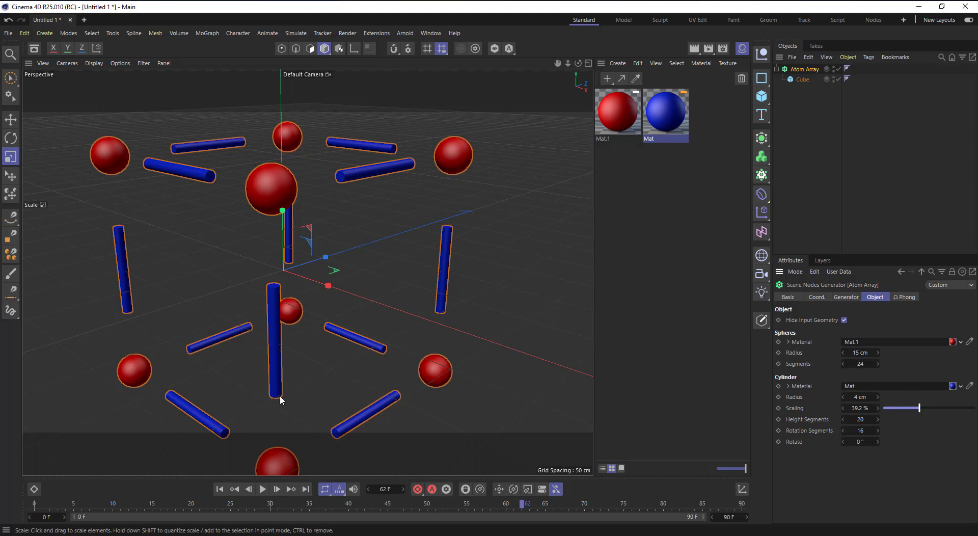
left_click_drag(920, 407, 974, 408)
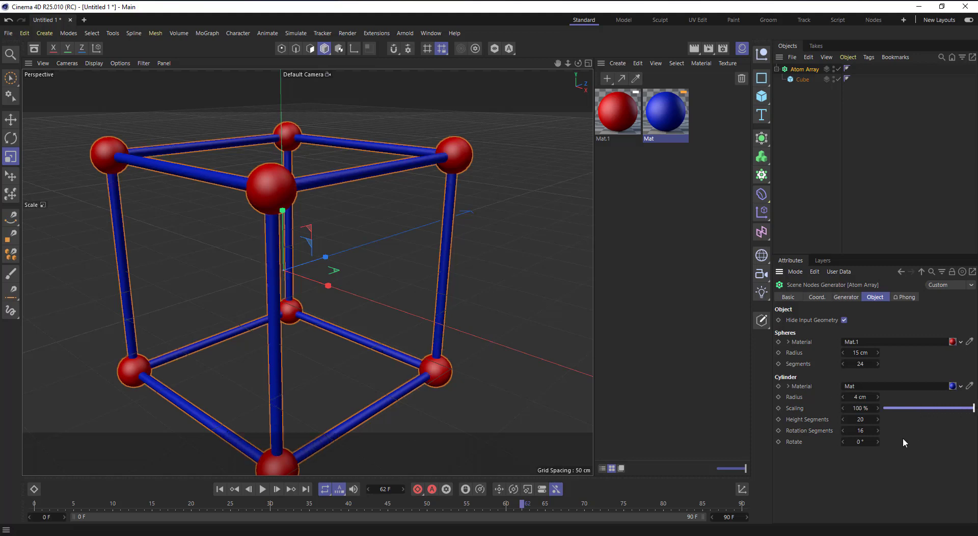
- Set the cylinders' rotation segments to 4 and their rotation to 45°
double_click(861, 430)
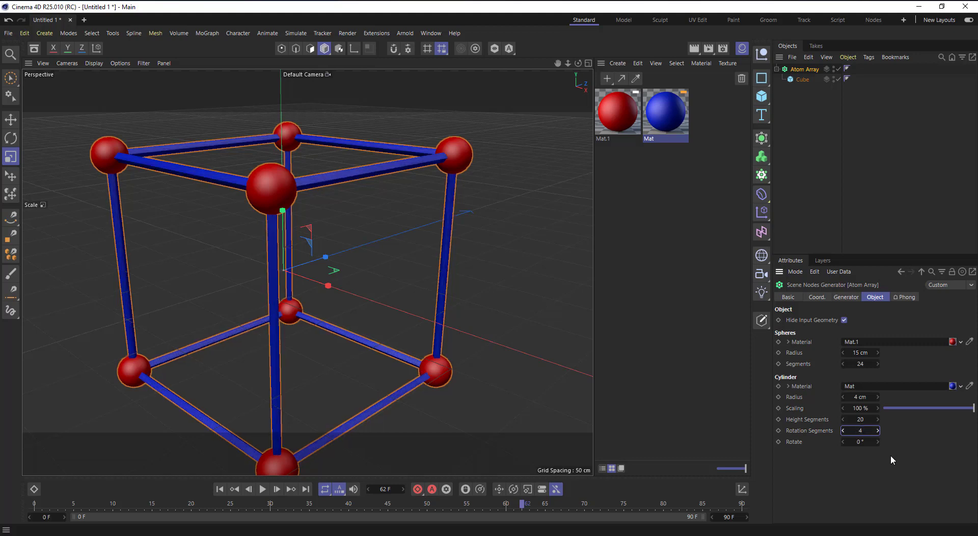
key("Return")
scroll(160, 136, "up", 1)
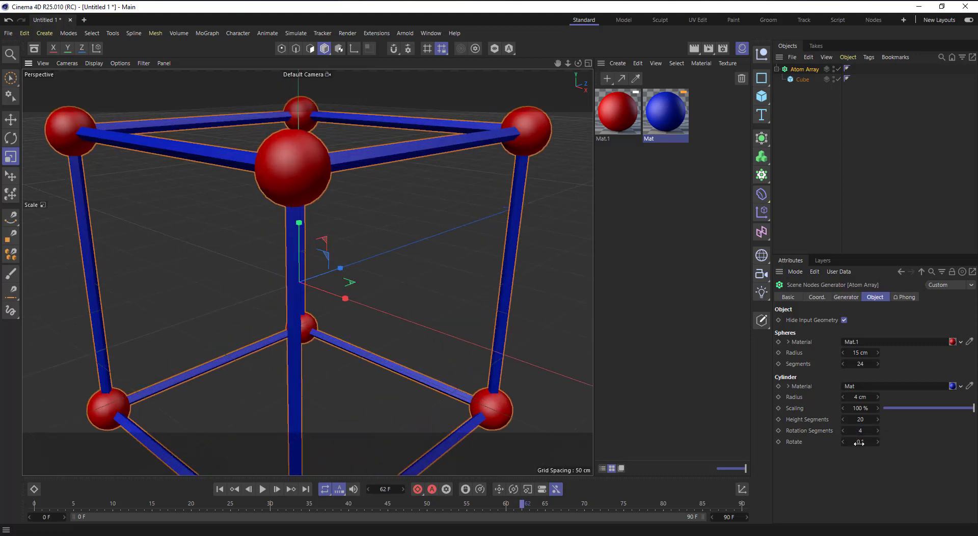
left_click_drag(859, 442, 870, 442)
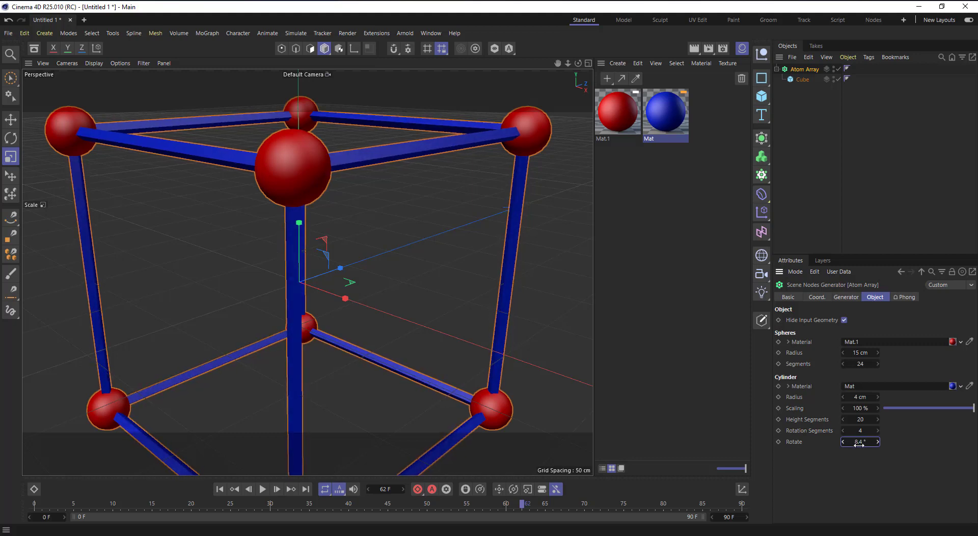
double_click(860, 441)
type("45")
key("Return")
left_click_drag(329, 241, 280, 184, "alt")
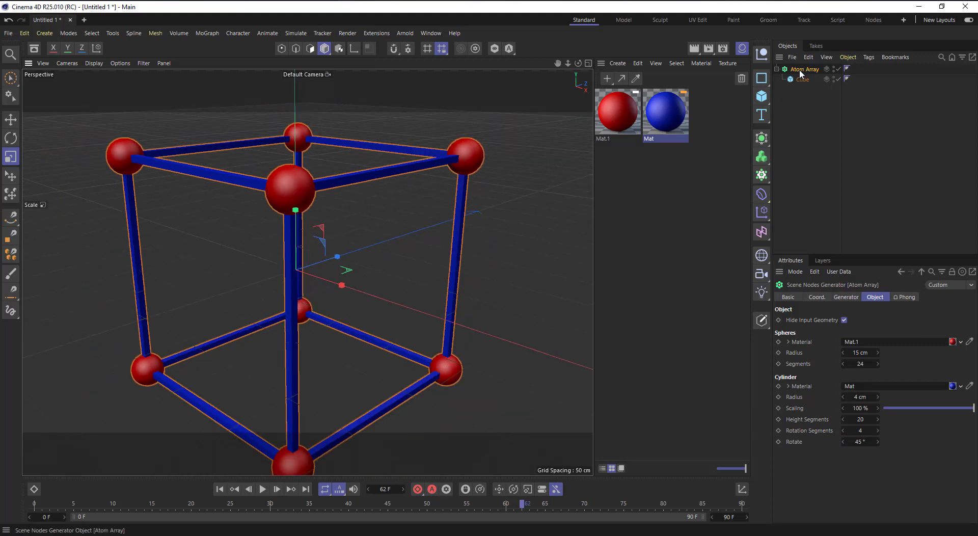
- Set the Atom Array's sphere radius to 0 cm so only the square struts remain
left_click(860, 363)
left_click(860, 352)
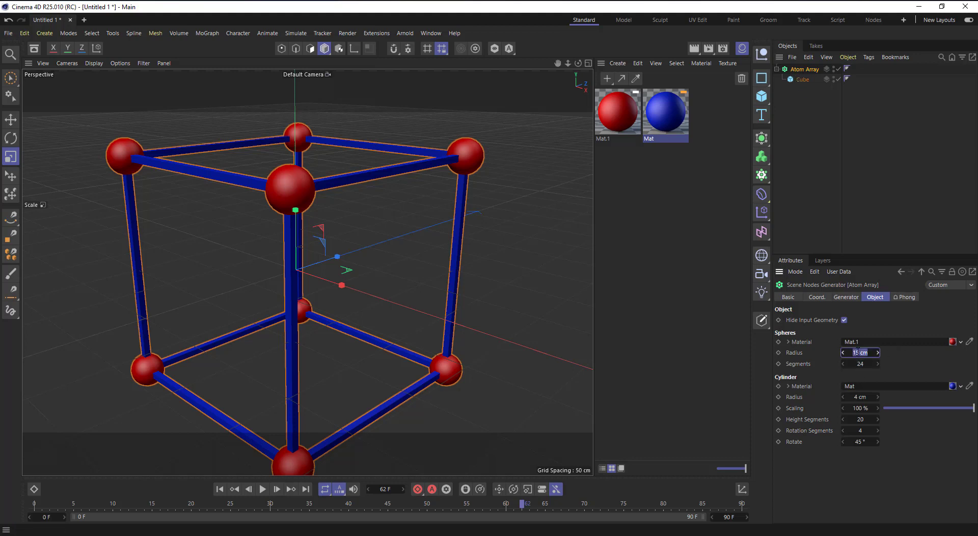
type("0")
key("Return")
scroll(464, 294, "up", 1)
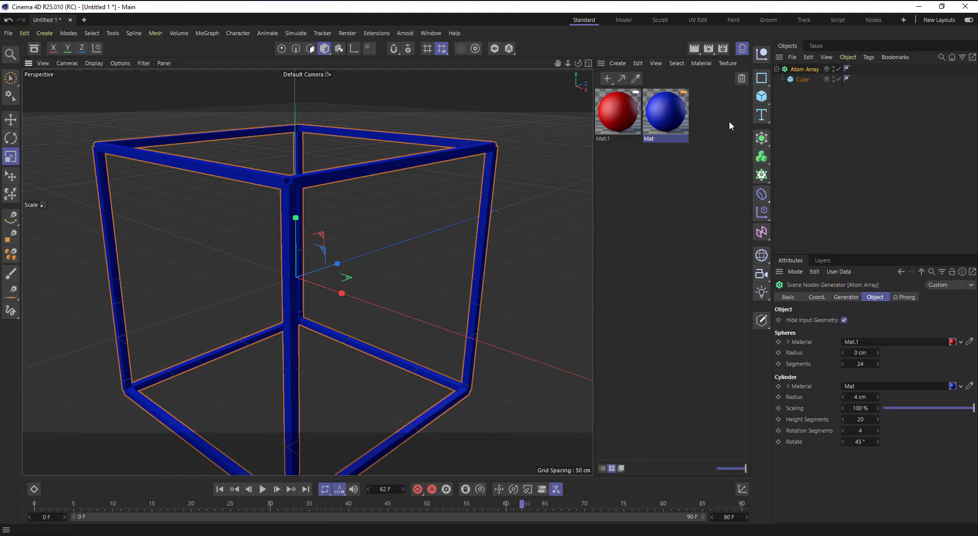
scroll(388, 190, "down", 1)
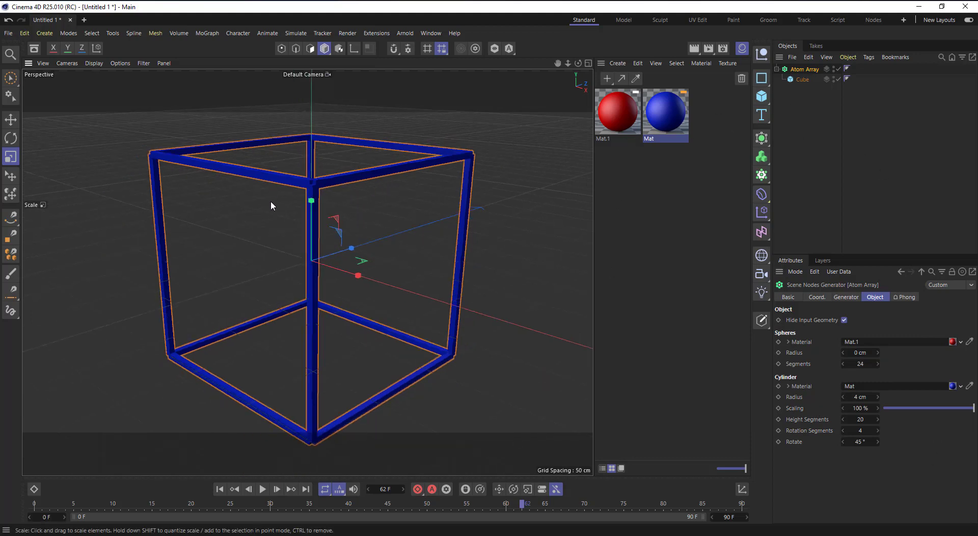
- Add the Mesh Primitive from the favourite node assets under the Atom Array and delete the Cube it replaces
left_click(799, 79)
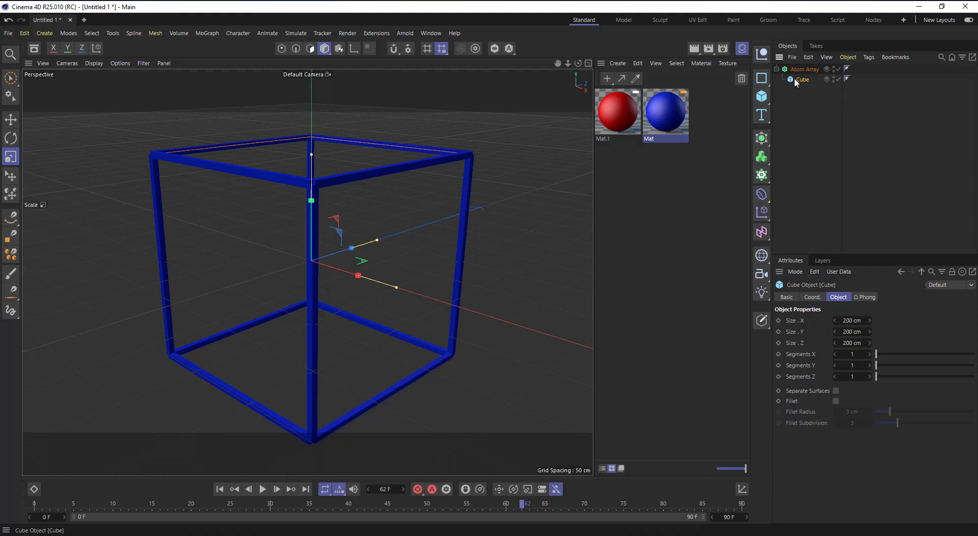
left_click(34, 48)
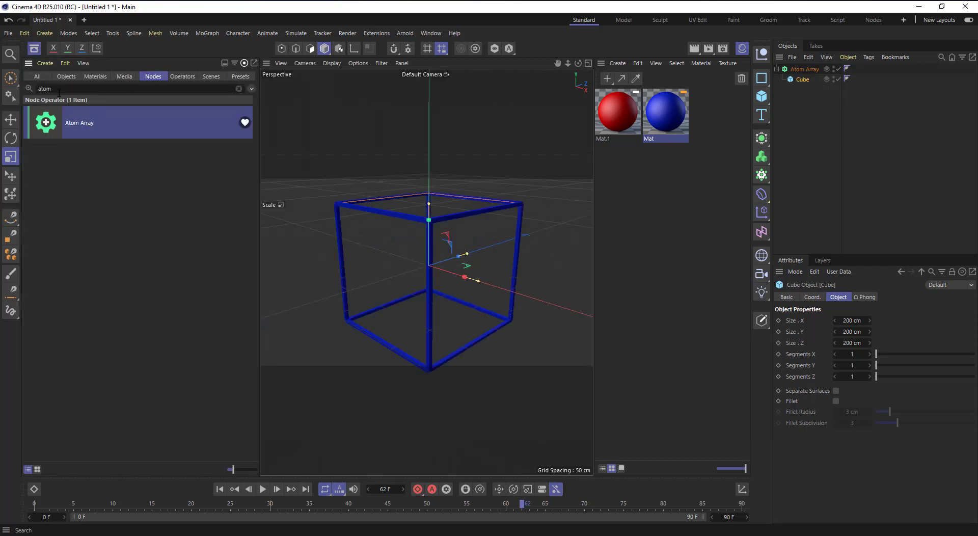
left_click(238, 88)
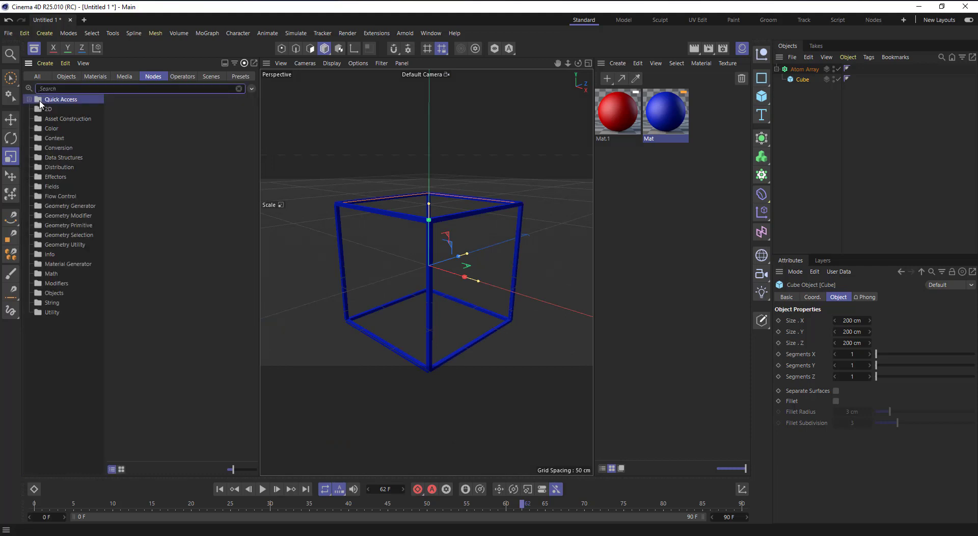
left_click(29, 99)
left_click(56, 109)
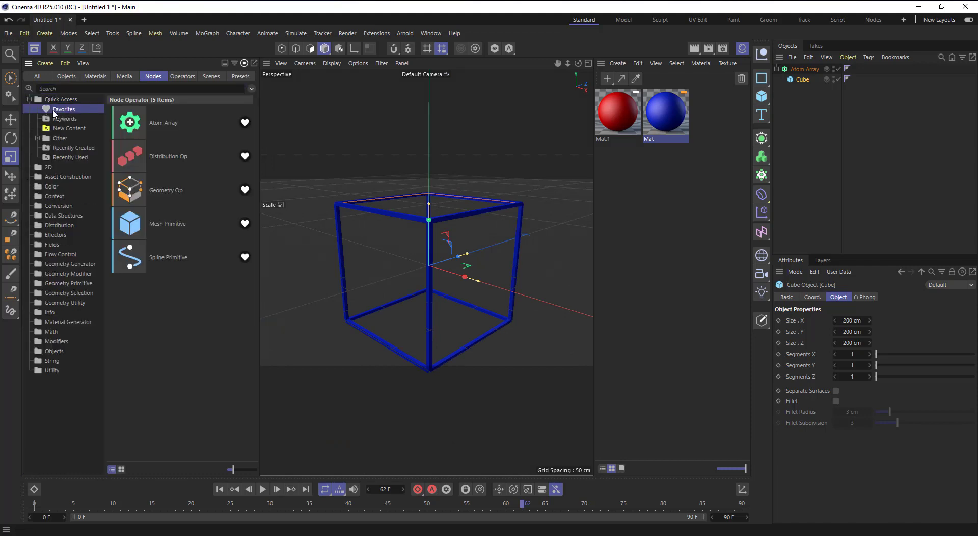
left_click_drag(147, 225, 807, 75)
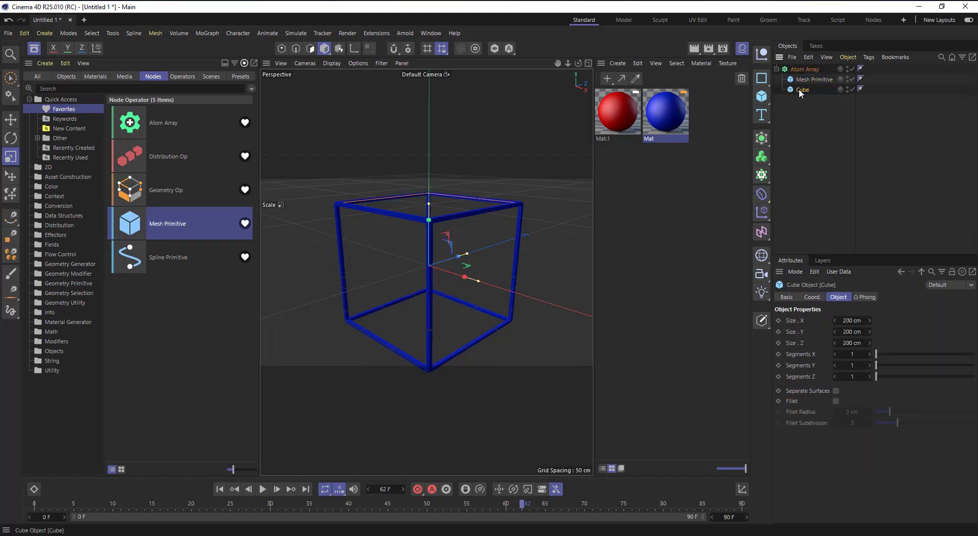
key("Delete")
- Add a Connect generator, nesting the Mesh Primitive inside it and the Connect inside the Atom Array
left_click(806, 79)
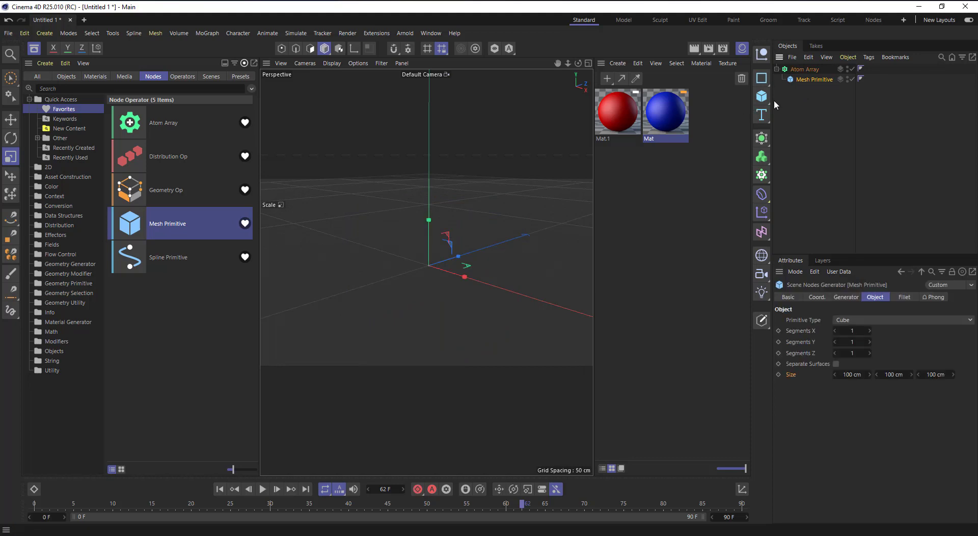
left_click_drag(802, 80, 804, 115)
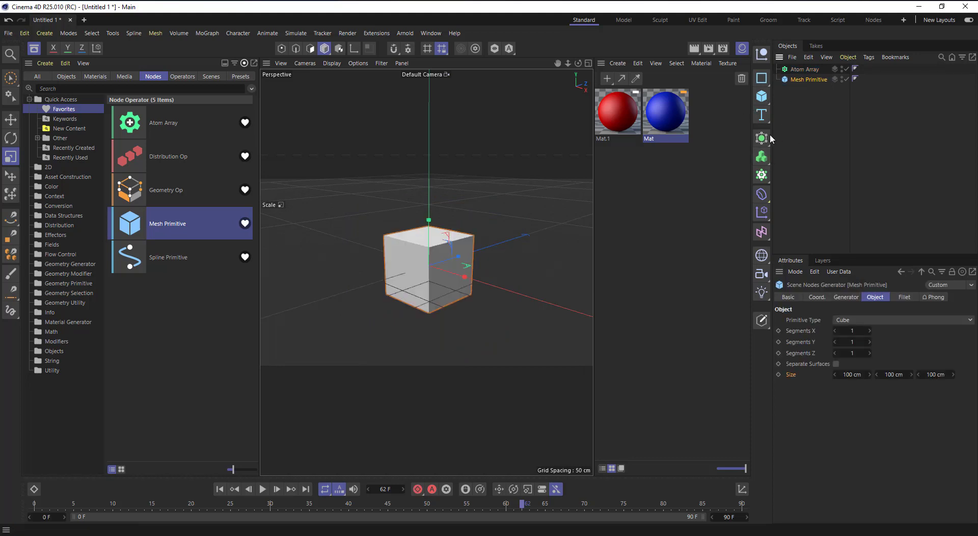
left_click(766, 142)
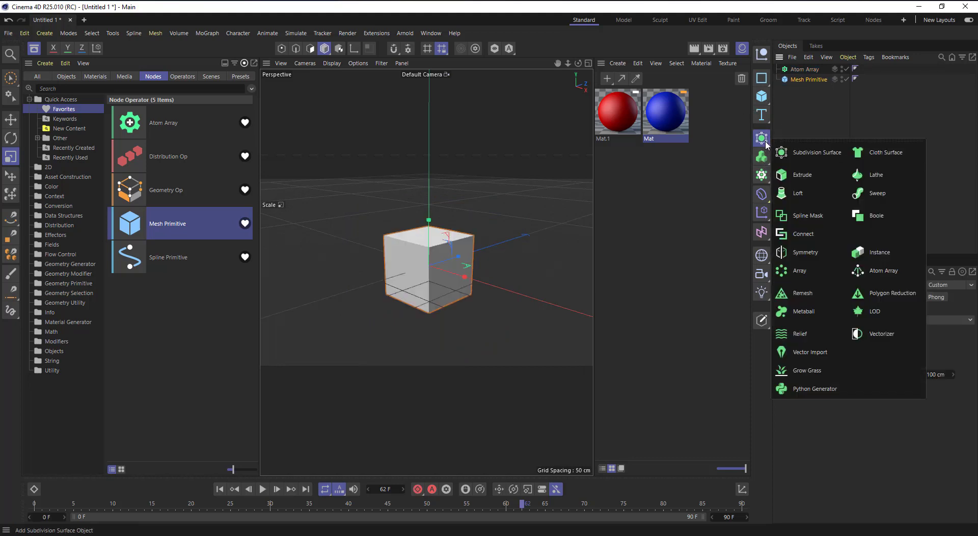
left_click(803, 234)
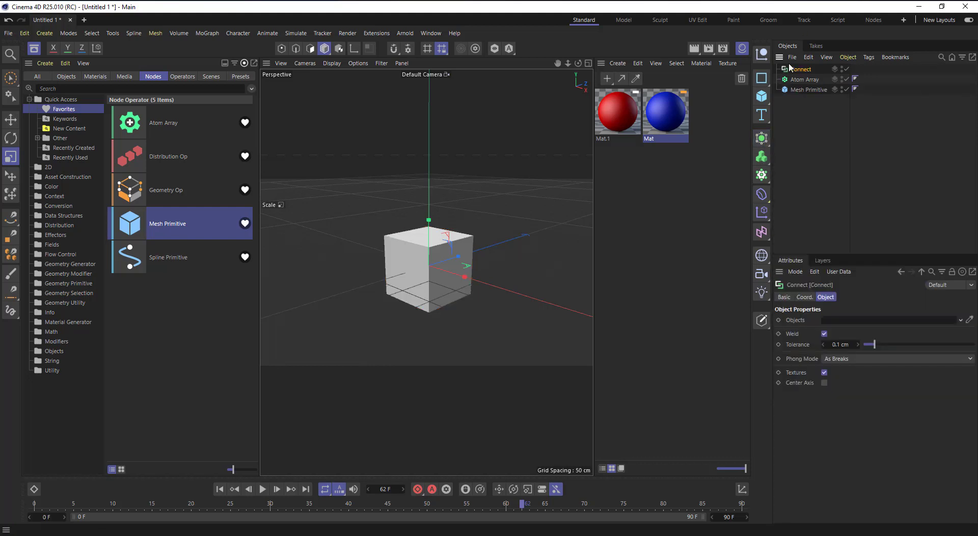
mouse_move(804, 87)
left_mouse_down()
mouse_move(807, 72)
mouse_move(813, 91)
left_mouse_up()
scroll(379, 314, "up", 4)
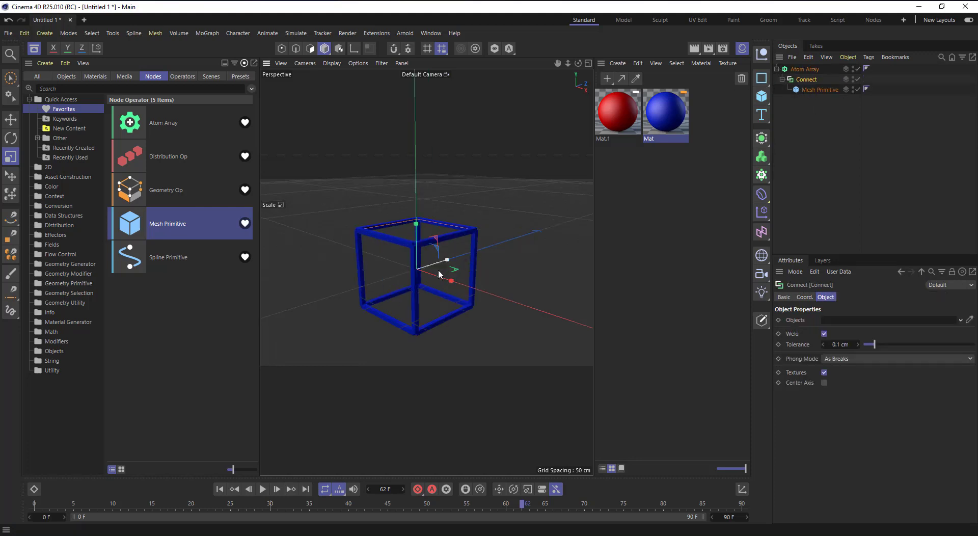
- Change the Mesh Primitive's type to Disc and enlarge its outer radius
left_click(821, 89)
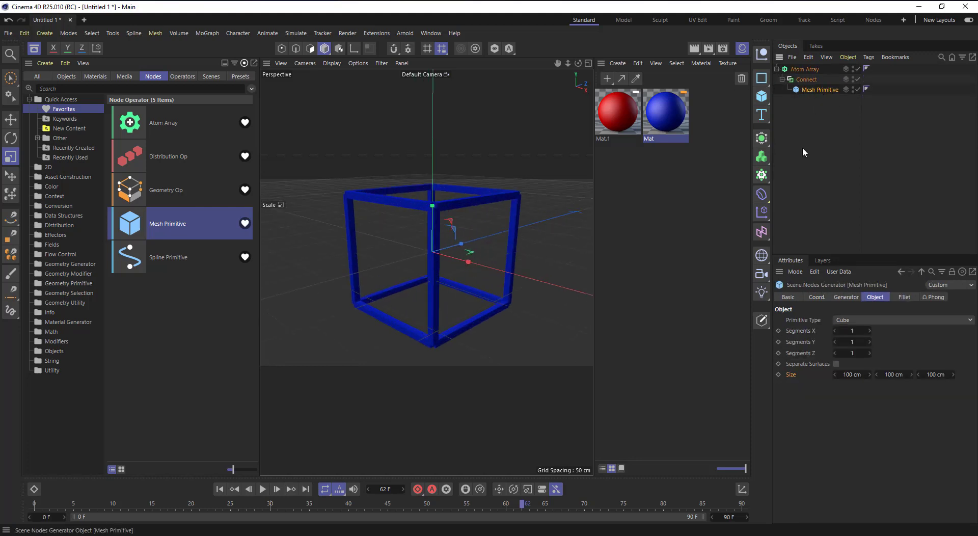
left_click(855, 320)
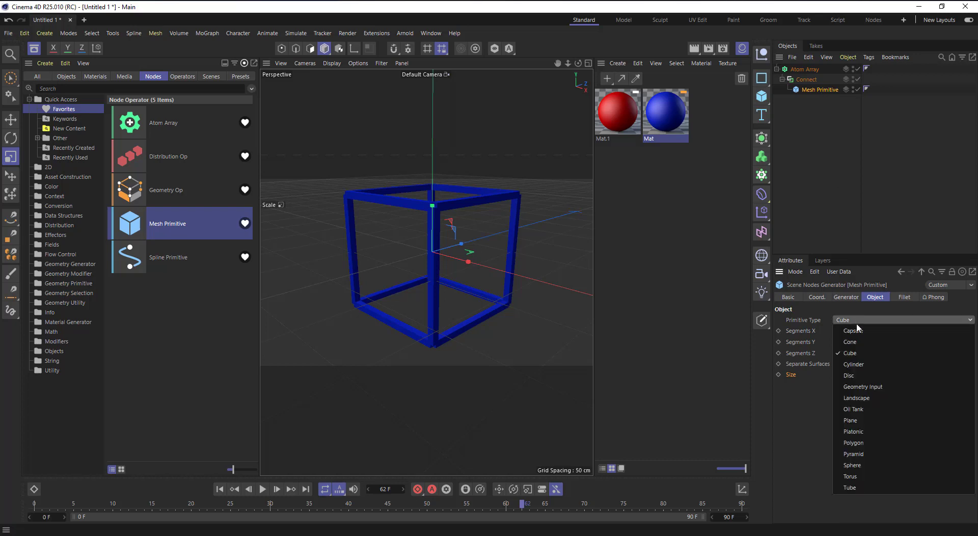
left_click(860, 377)
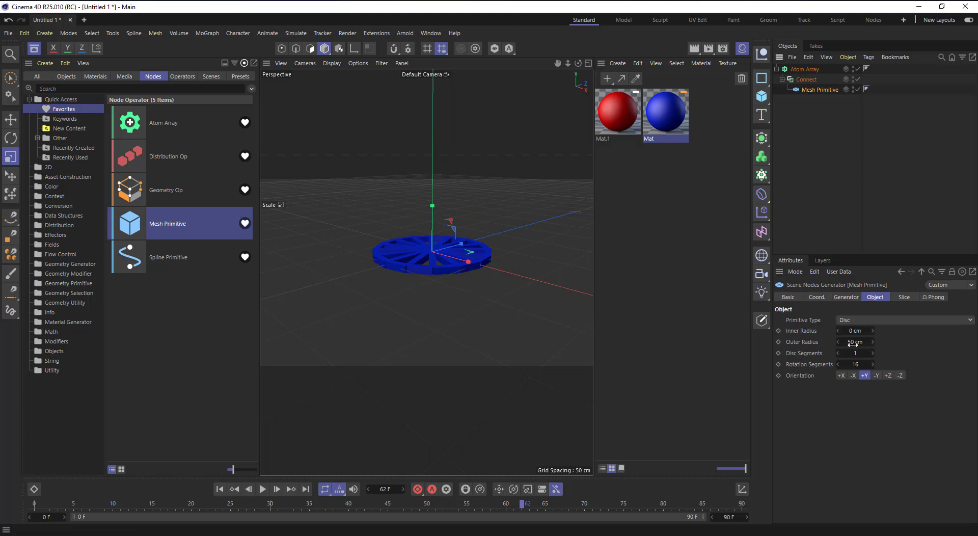
left_click_drag(852, 342, 907, 342)
- Select the Atom Array and increase its sphere radius
left_click(798, 69)
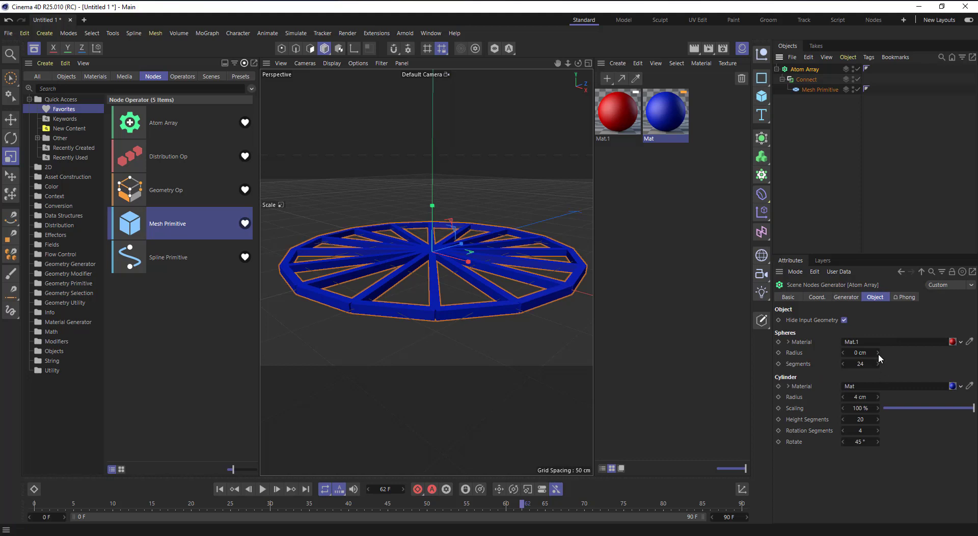
left_click_drag(878, 353, 881, 353)
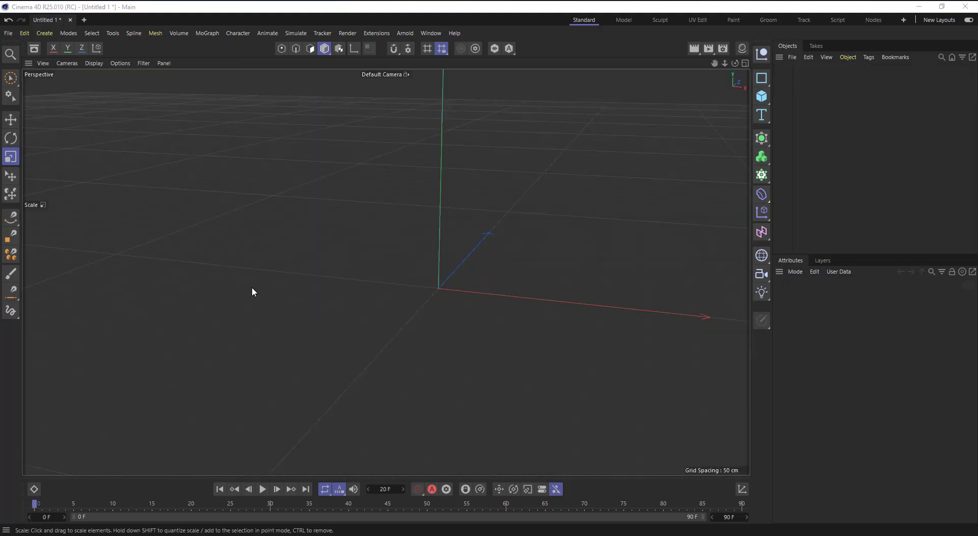
- Add the Brick Wall asset from the Geometry Generator nodes to the empty scene and select the Grass asset
left_click(34, 49)
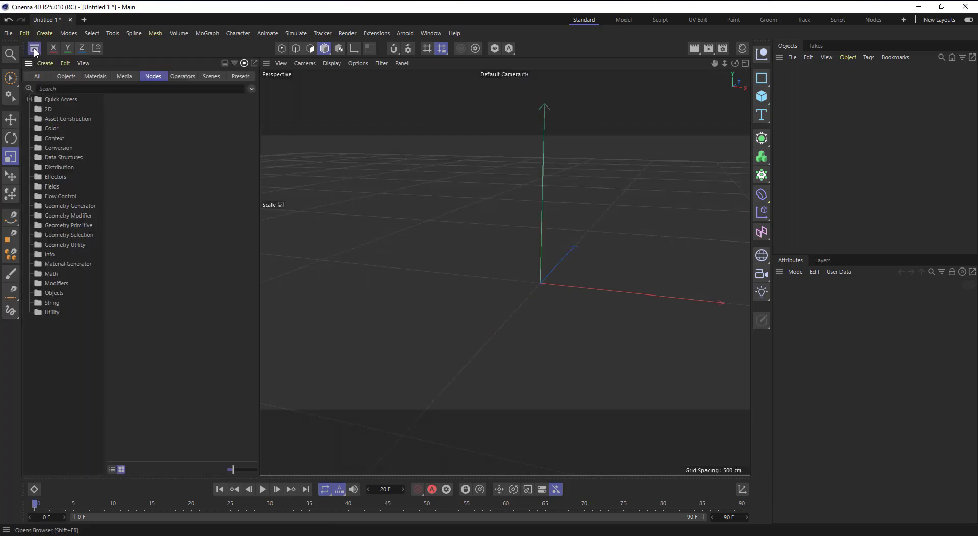
left_click(63, 208)
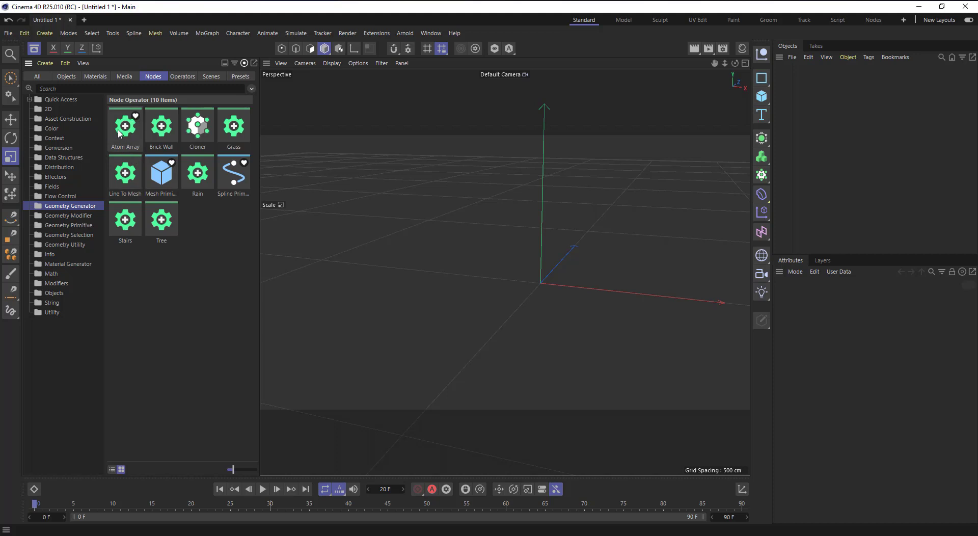
left_click(151, 147)
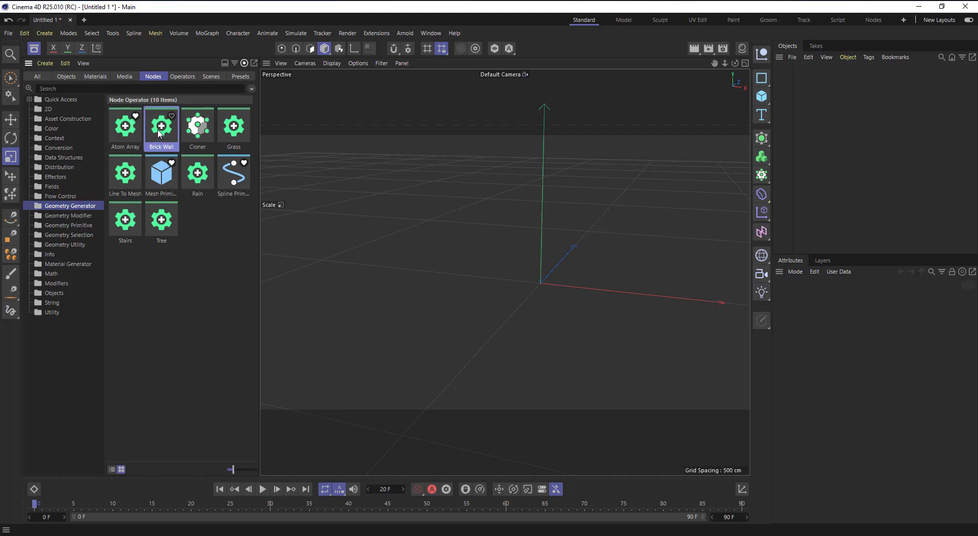
left_click_drag(151, 146, 805, 92)
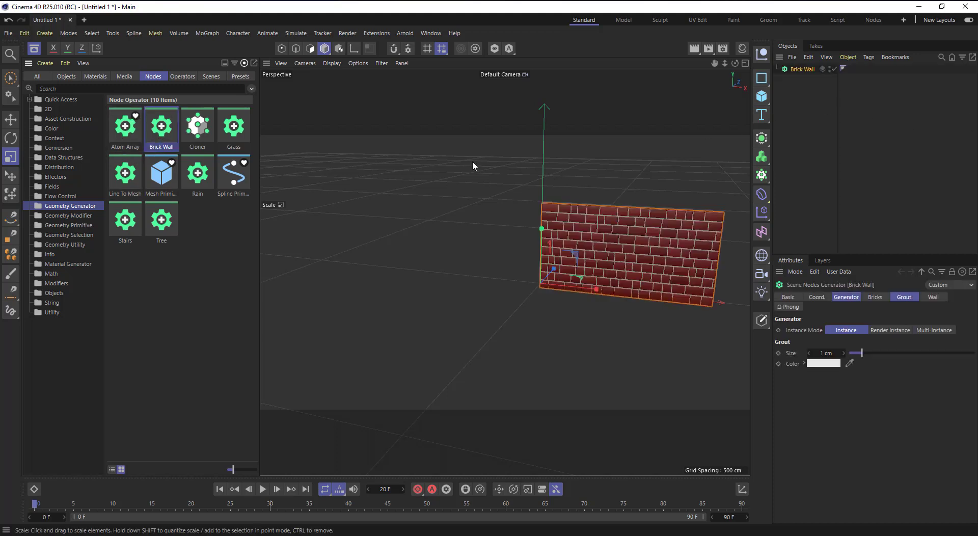
mouse_move(234, 128)
left_mouse_down()
mouse_move(747, 92)
mouse_move(791, 78)
mouse_move(376, 155)
mouse_move(251, 114)
mouse_move(239, 130)
left_mouse_up()
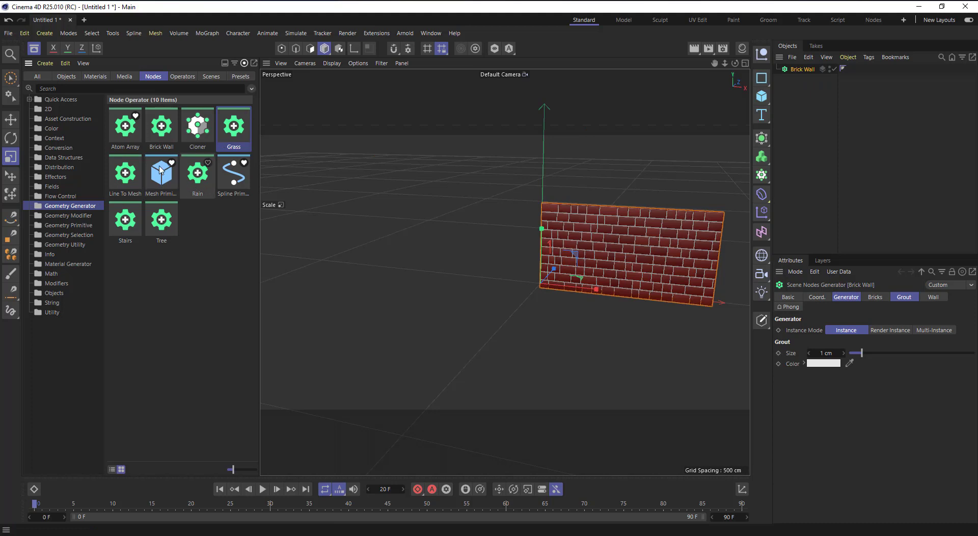
- Add the Tree asset from the Geometry Generator nodes to the scene
left_click_drag(151, 224, 816, 109)
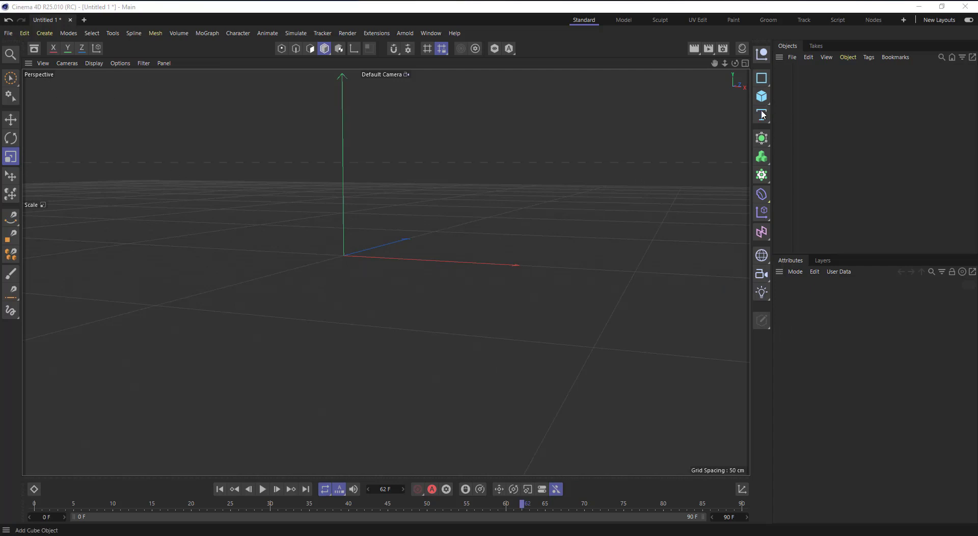
- Search the Asset Browser's node assets for "spline", locate Spline Primitive, and check the object assets for the same term
left_click(36, 50)
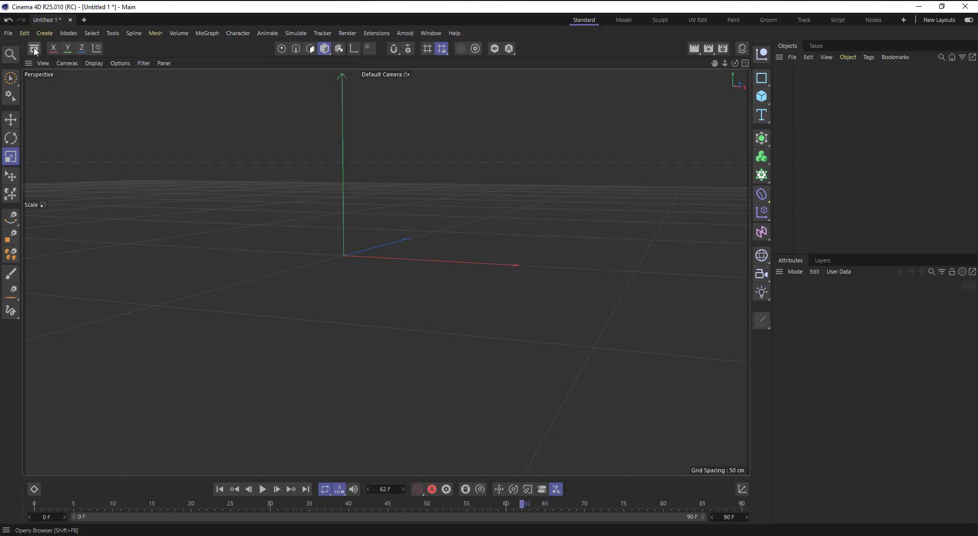
left_click(34, 50)
left_click(75, 89)
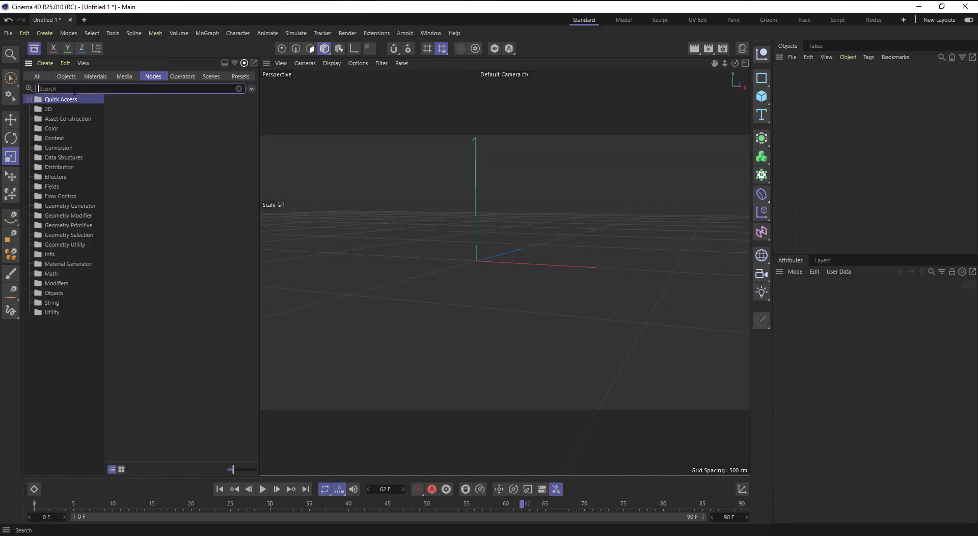
type("spl")
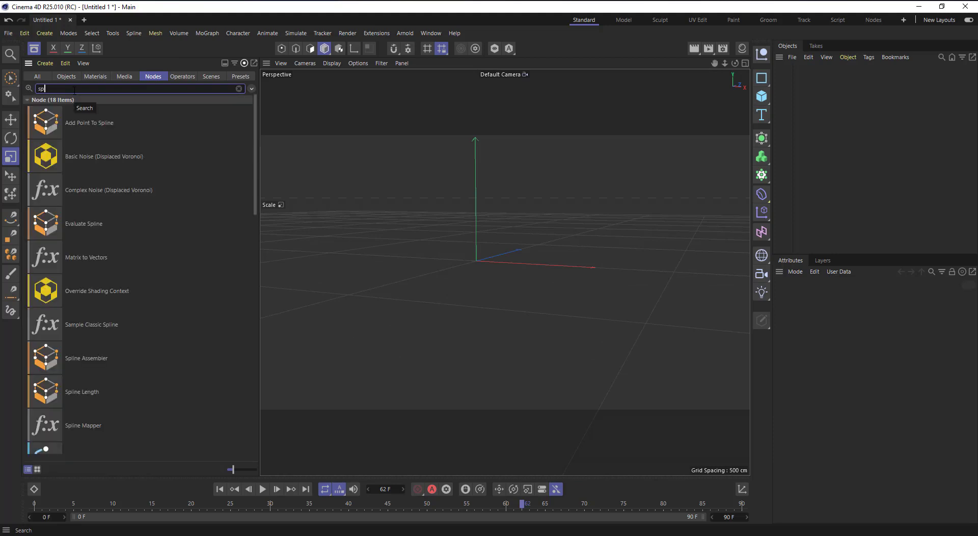
type("ine")
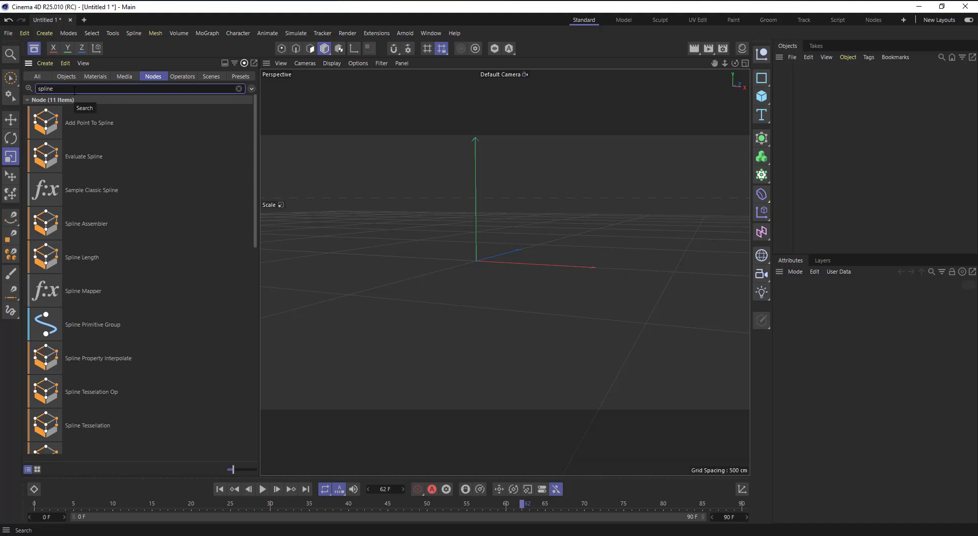
scroll(170, 356, "down", 8)
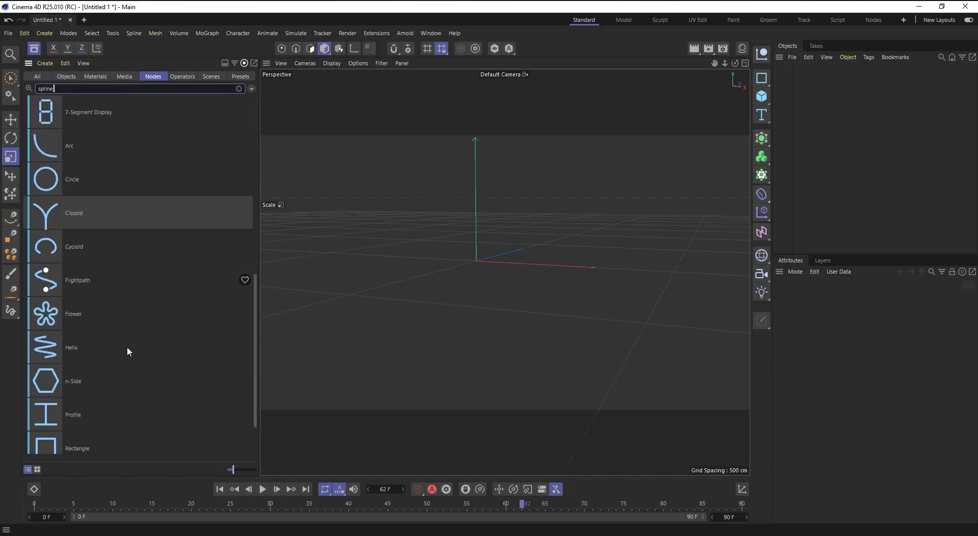
scroll(127, 346, "down", 2)
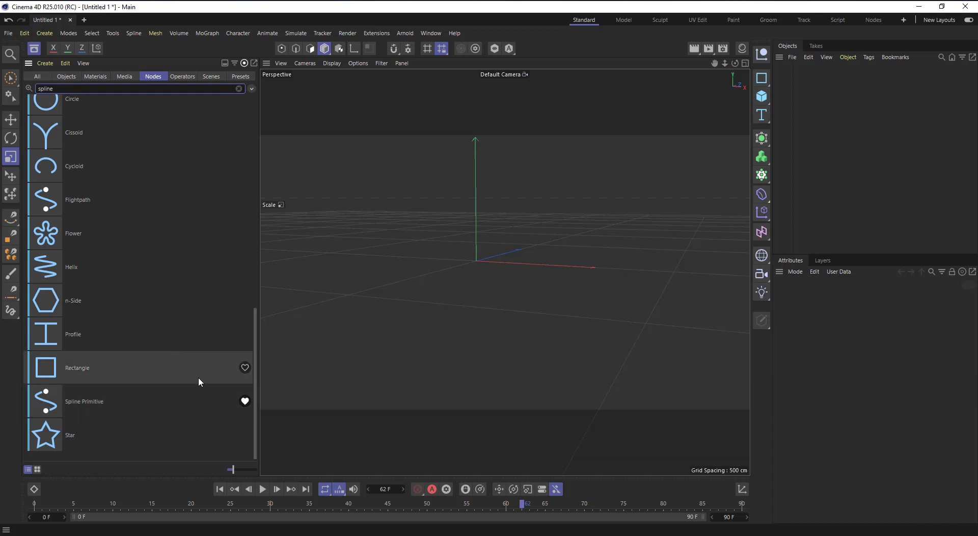
left_click(245, 402)
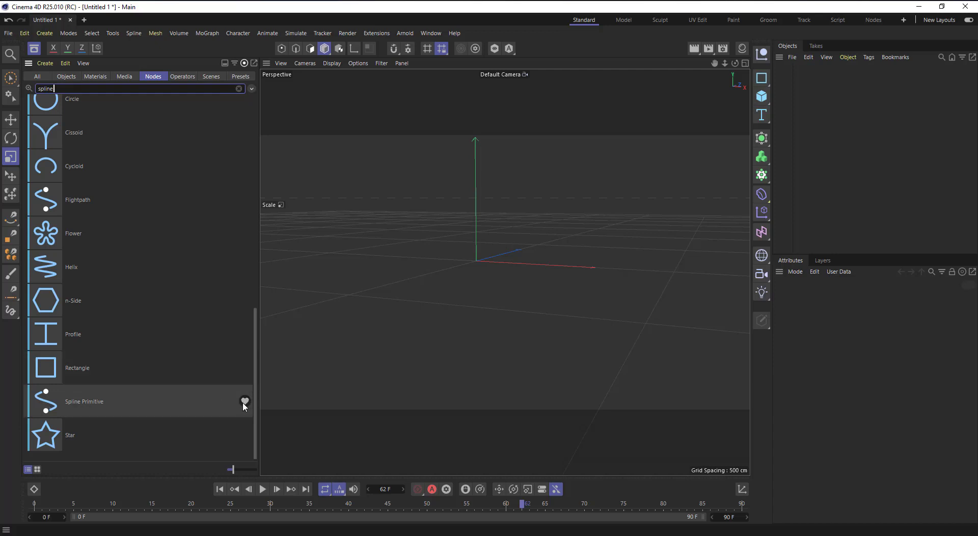
left_click(64, 79)
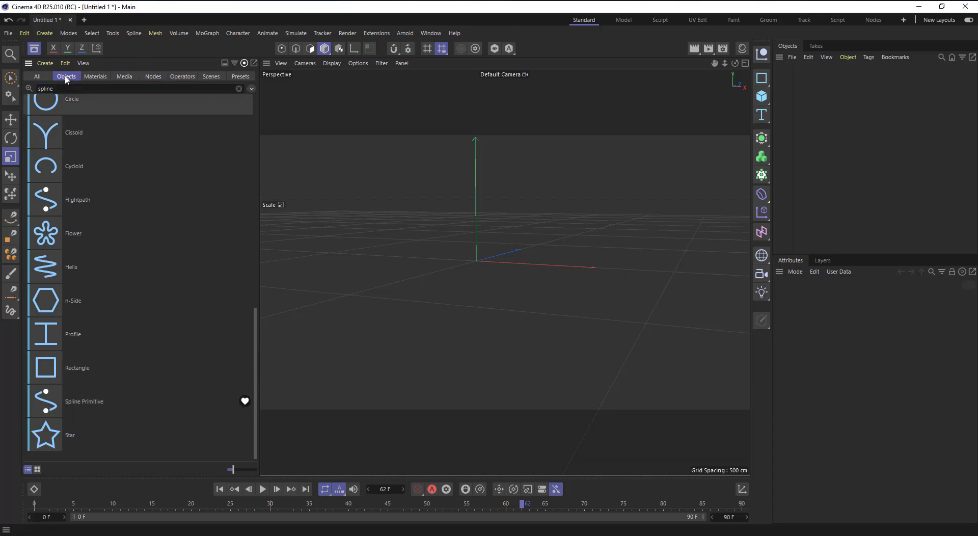
left_click(72, 76)
left_click(153, 77)
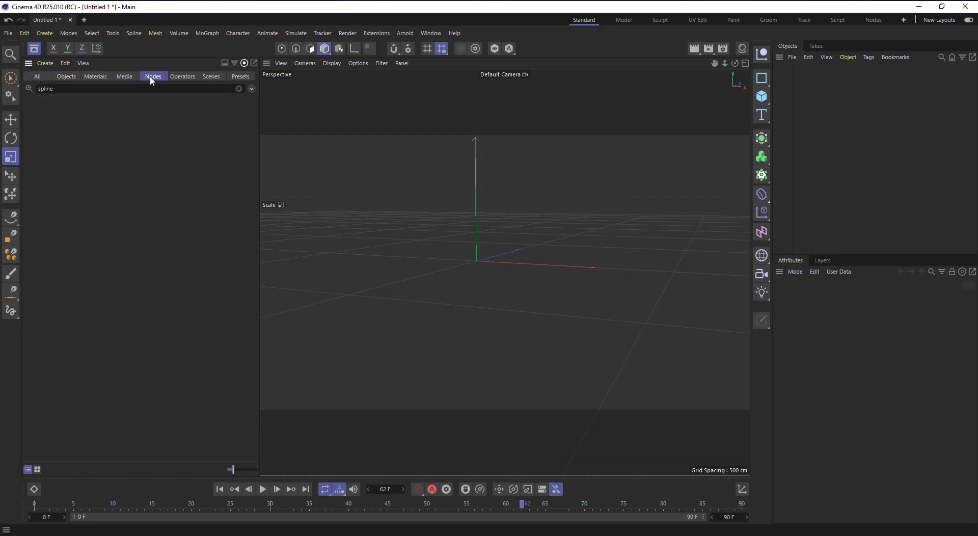
- Clear the asset search, add the Spline Primitive from the node Favorites to the scene, and close the Asset Browser
left_click(239, 88)
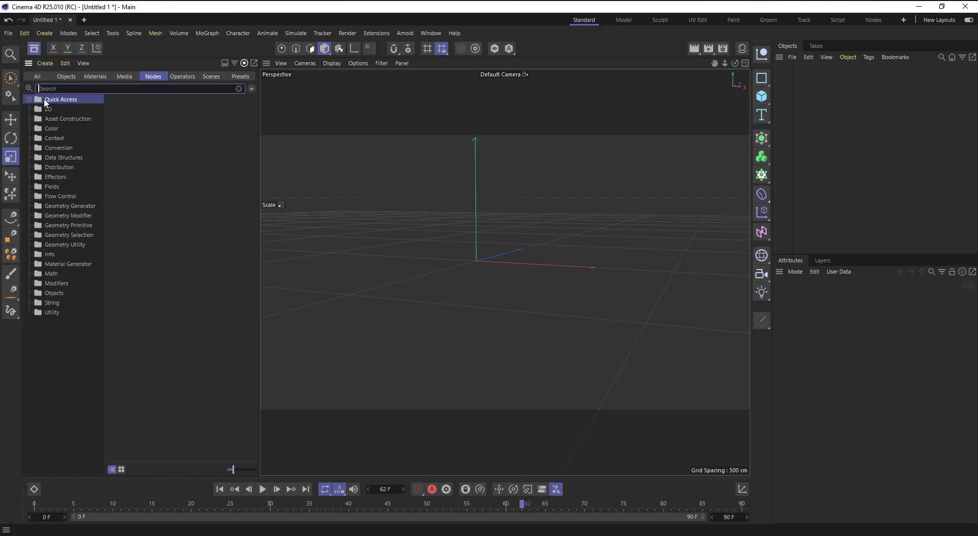
left_click(30, 100)
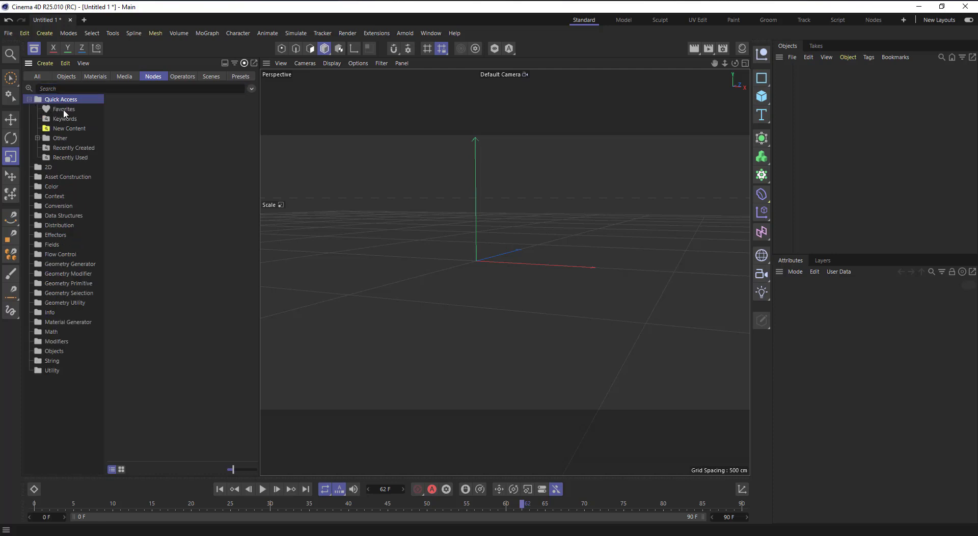
left_click(44, 111)
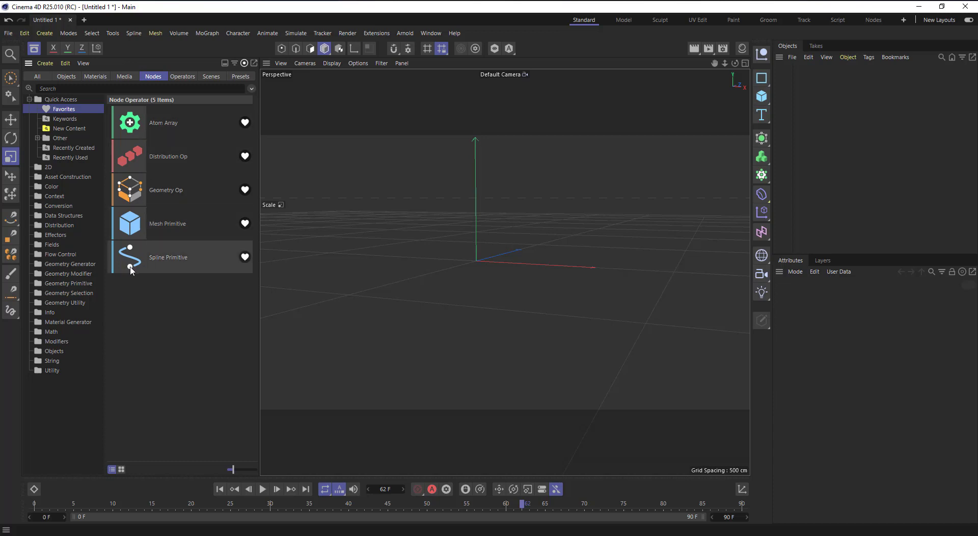
left_click_drag(136, 261, 146, 330)
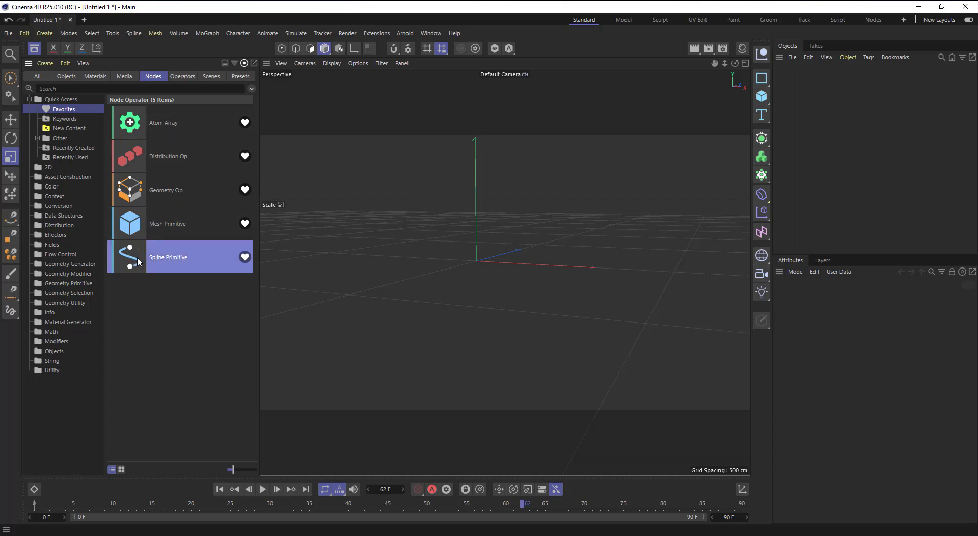
left_click_drag(136, 261, 790, 83)
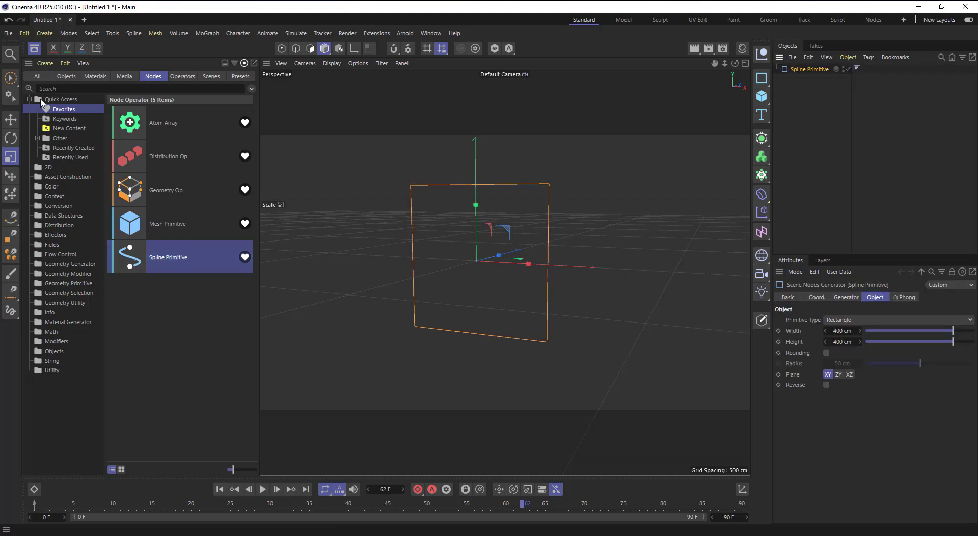
left_click(34, 49)
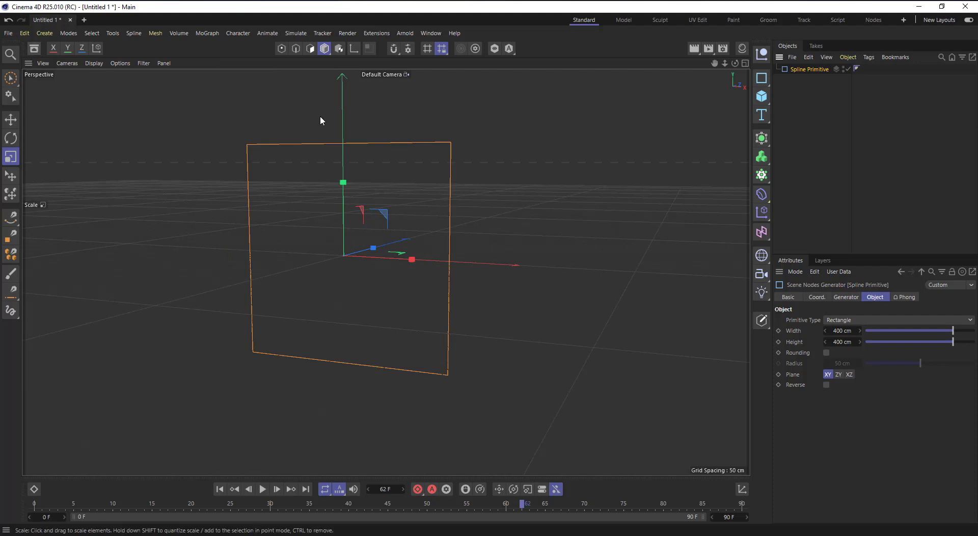
scroll(286, 294, "up", 2)
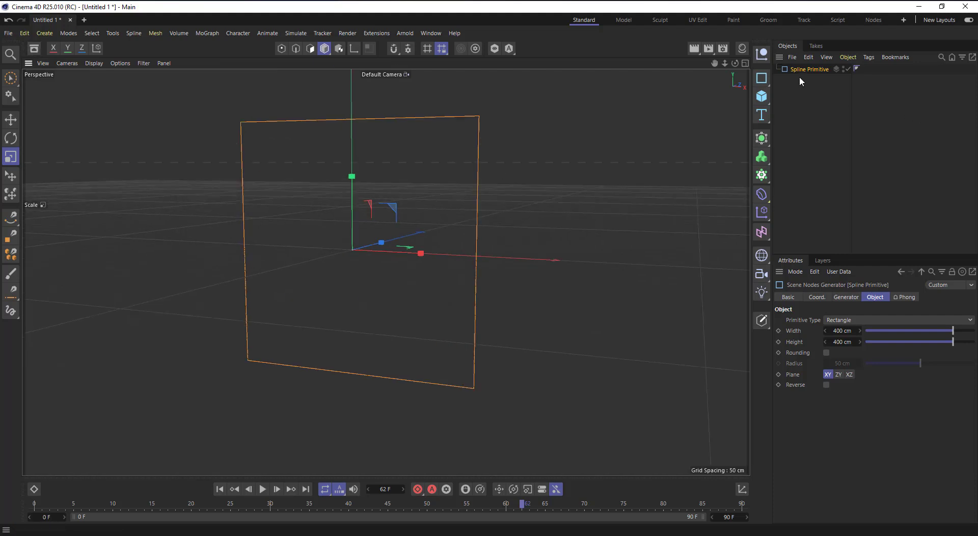
left_click(762, 116)
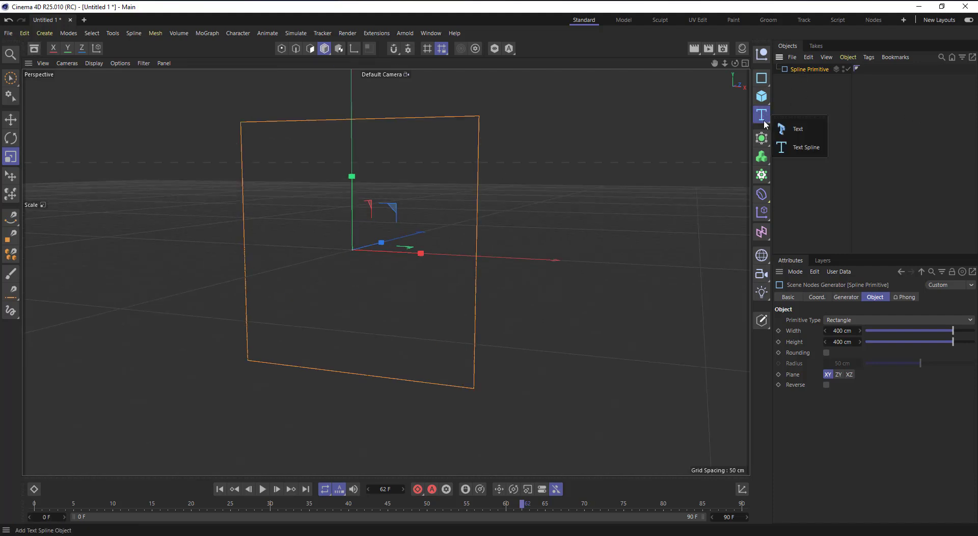
left_click(761, 78)
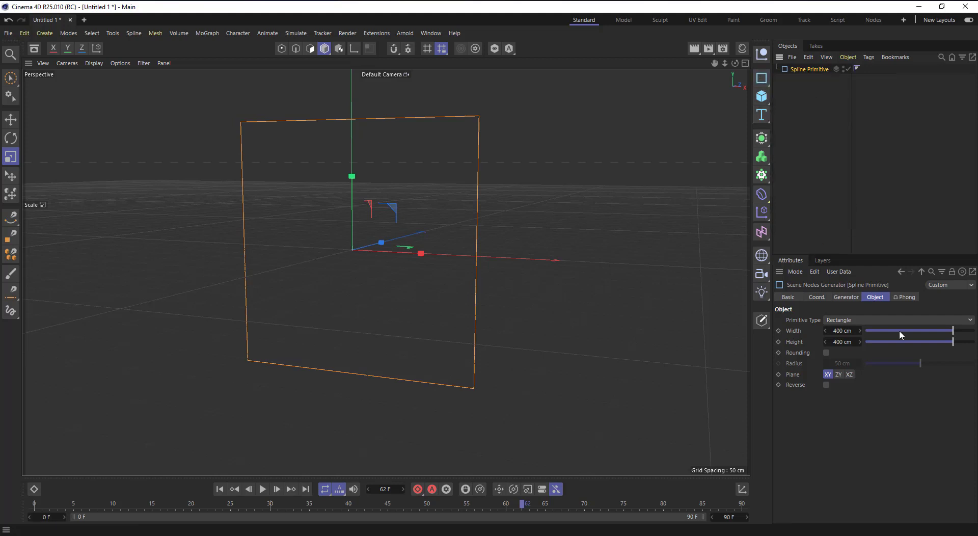
- Change the Spline Primitive's type to 7-Segment Display
left_click(845, 323)
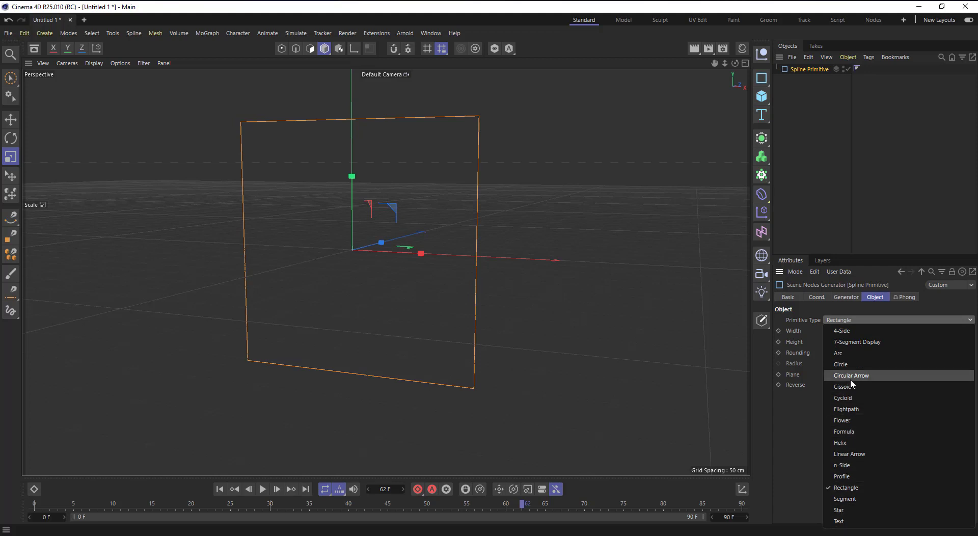
left_click(851, 343)
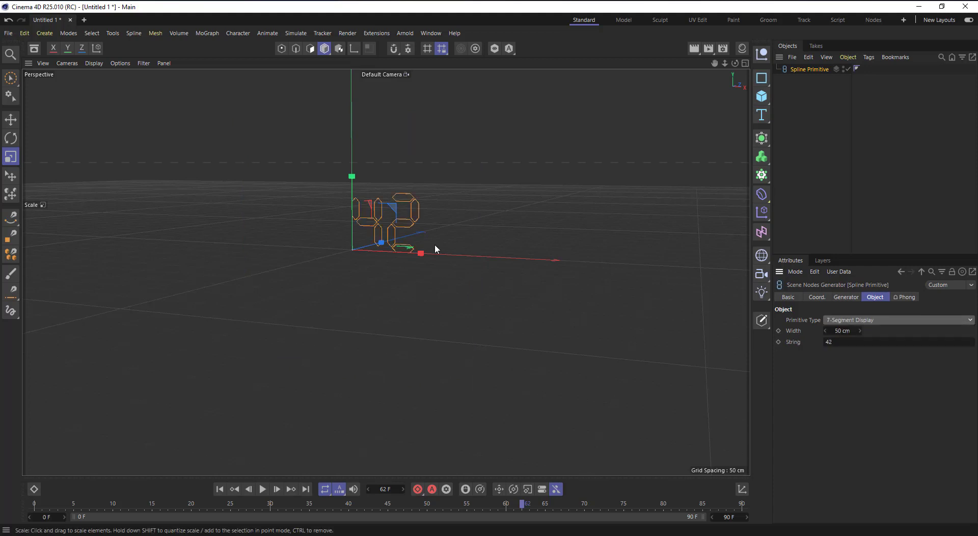
scroll(426, 218, "up", 2)
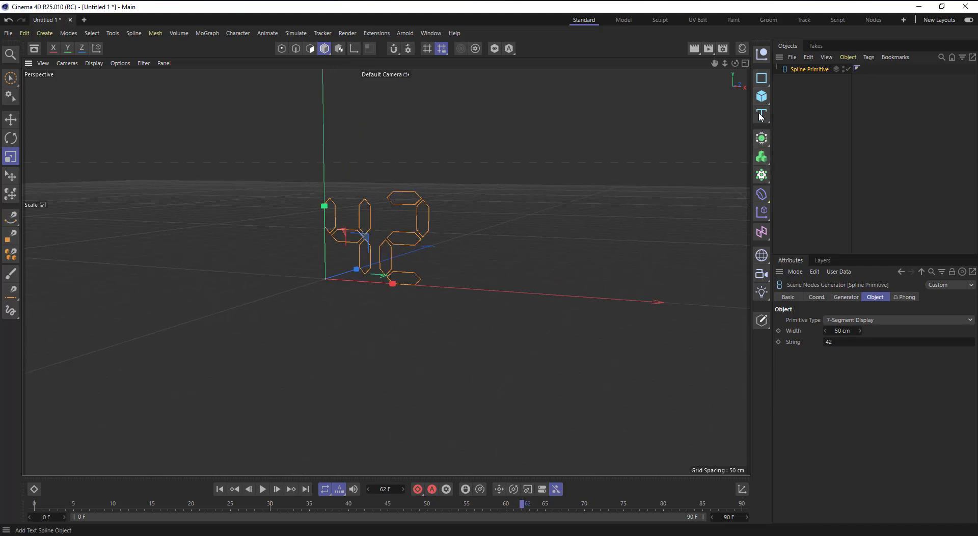
- Add an Extrude generator and nest the Spline Primitive inside it
left_click_drag(763, 140, 798, 175)
left_click_drag(801, 80, 802, 70)
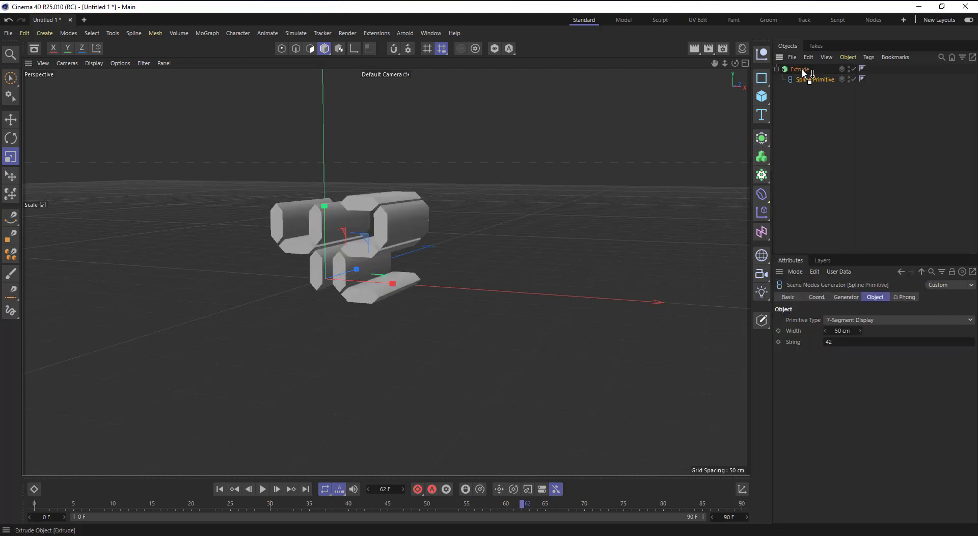
scroll(357, 230, "up", 2)
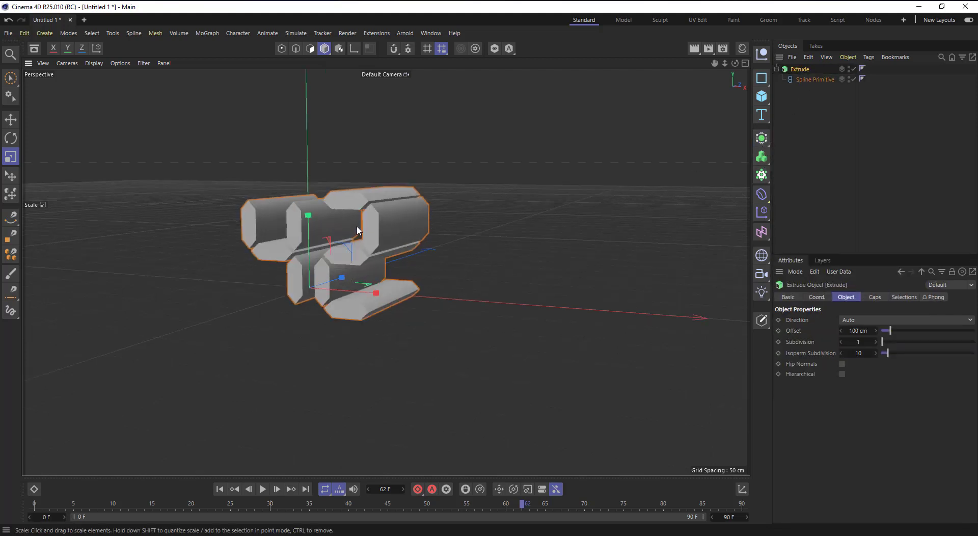
- Select the Spline Primitive inside the Extrude and change its type to Rectangle
left_click(796, 79)
left_click(848, 321)
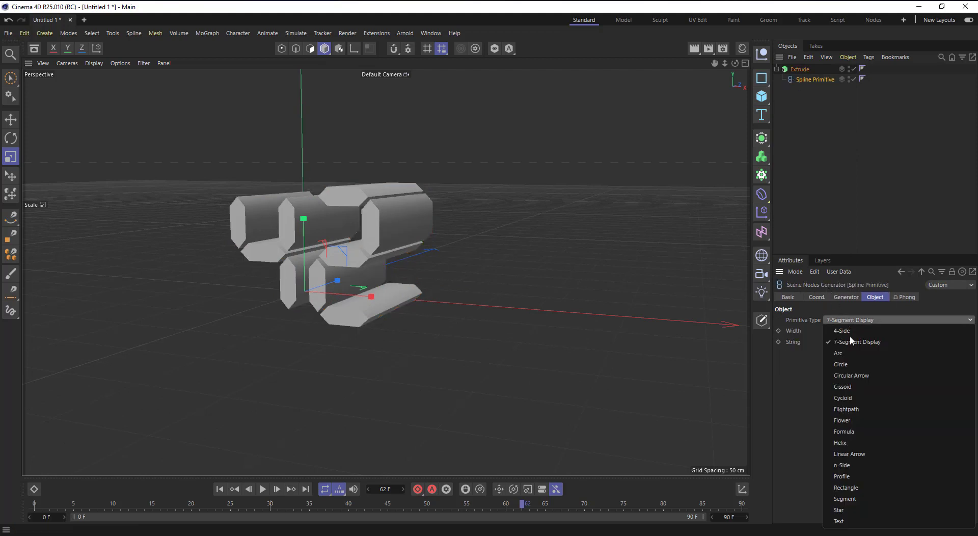
left_click(846, 487)
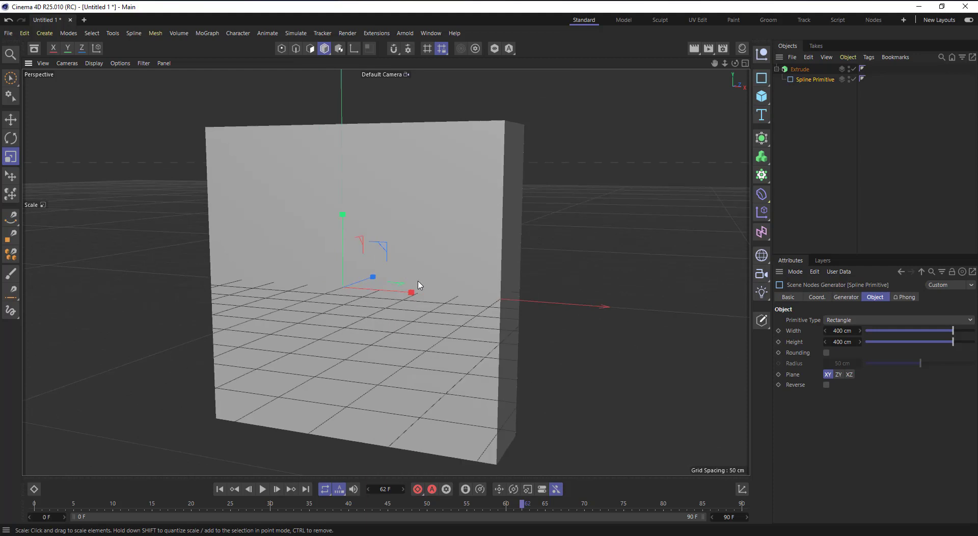
- Change the Spline Primitive's type to Text and set its text to "spline"
left_click(856, 318)
left_click(854, 520)
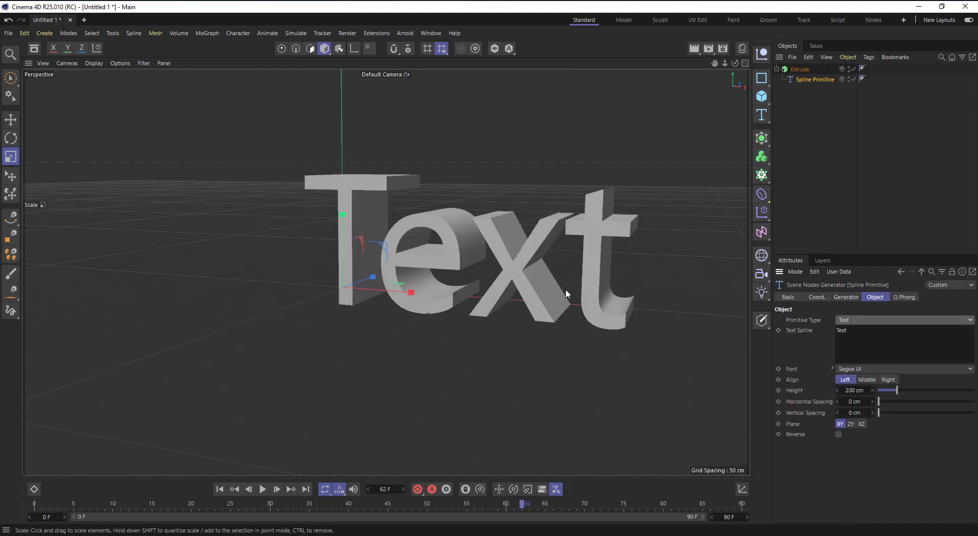
double_click(844, 331)
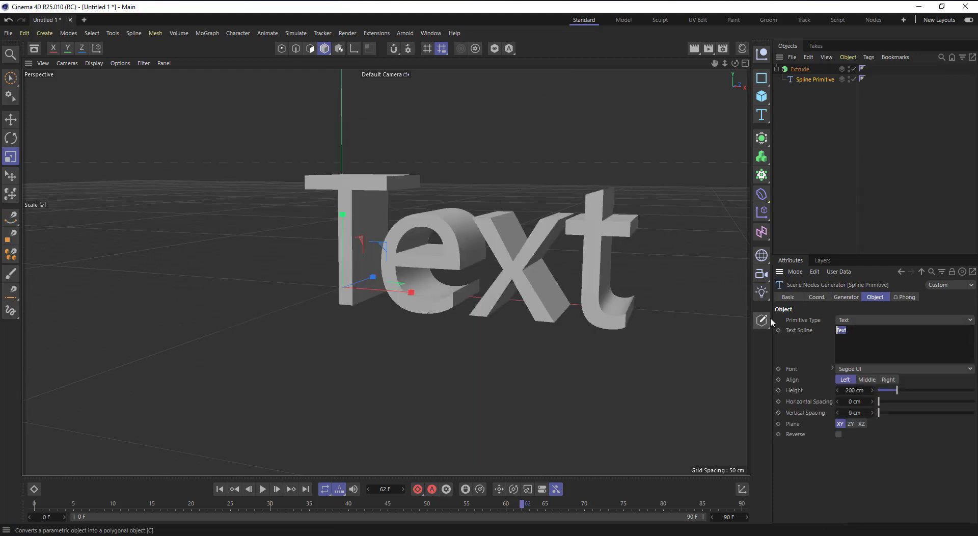
type("spline")
left_click(875, 463)
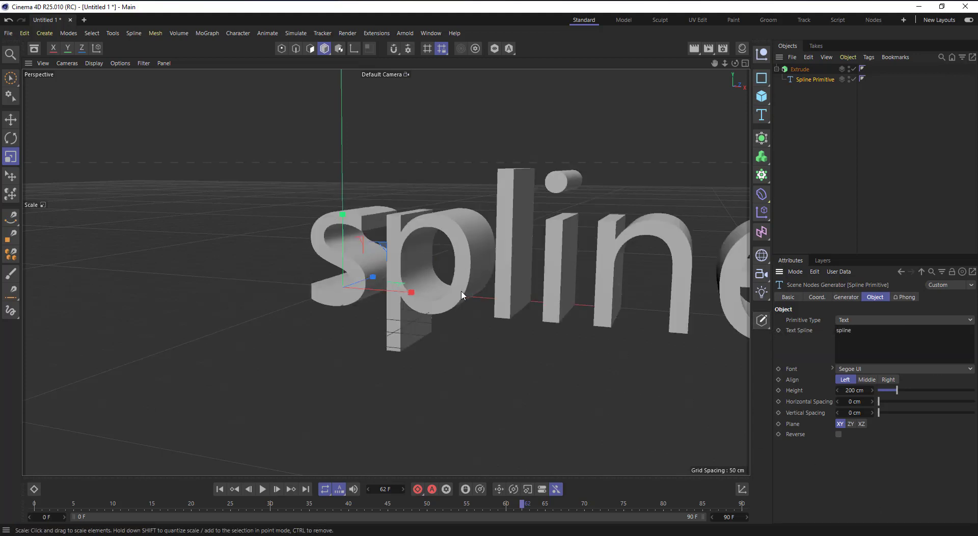
scroll(224, 285, "down", 2)
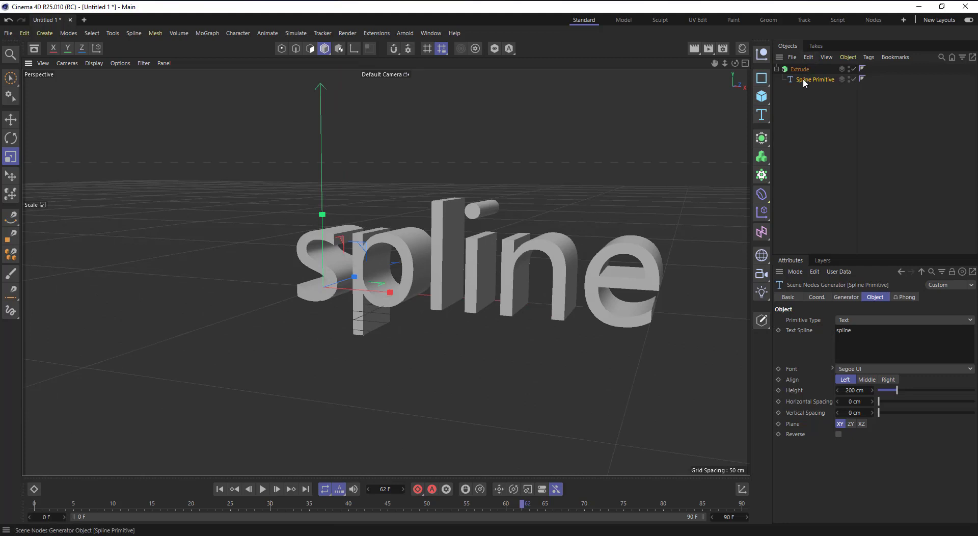
- Switch the extruded Spline Primitive's type to Rectangle and finally to Circle
left_click(846, 321)
left_click(860, 488)
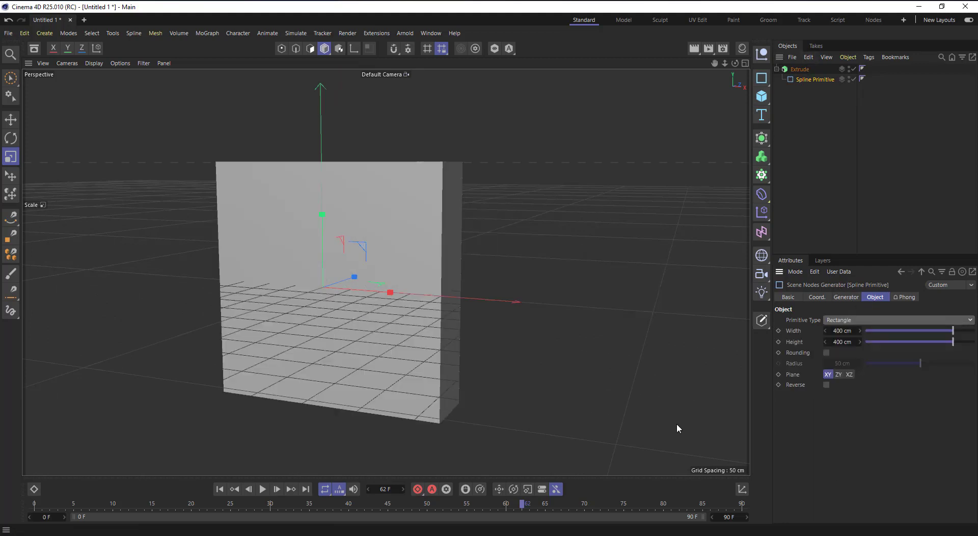
left_click(850, 321)
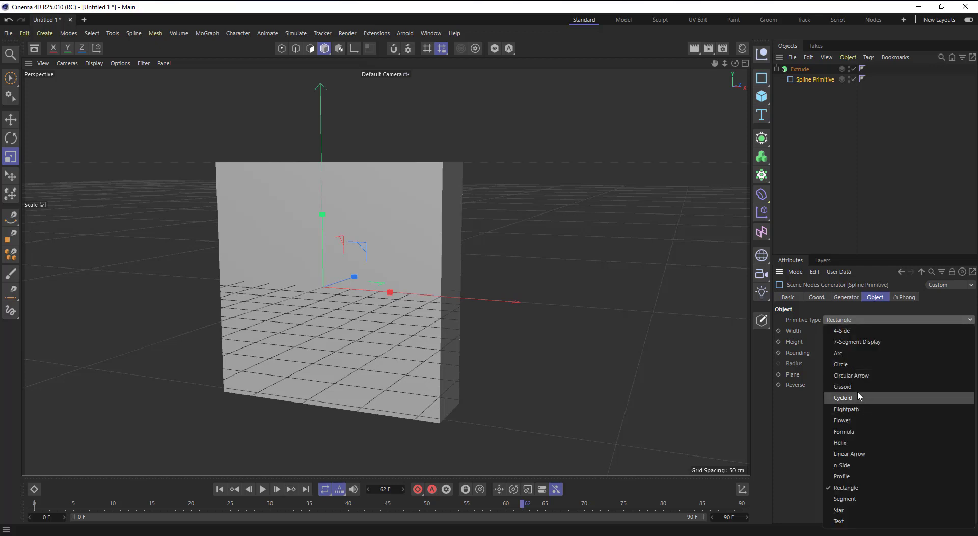
left_click(847, 364)
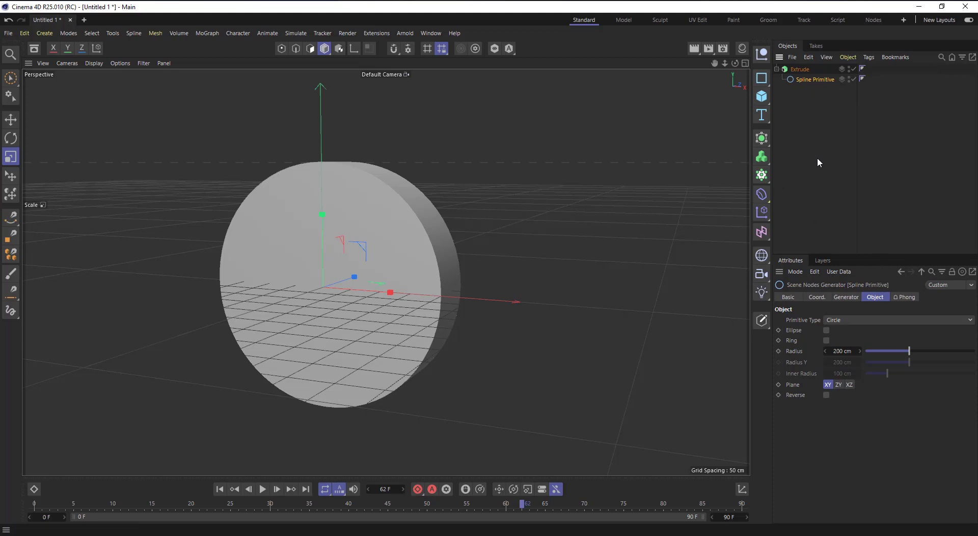
left_click_drag(449, 276, 206, 301, "alt")
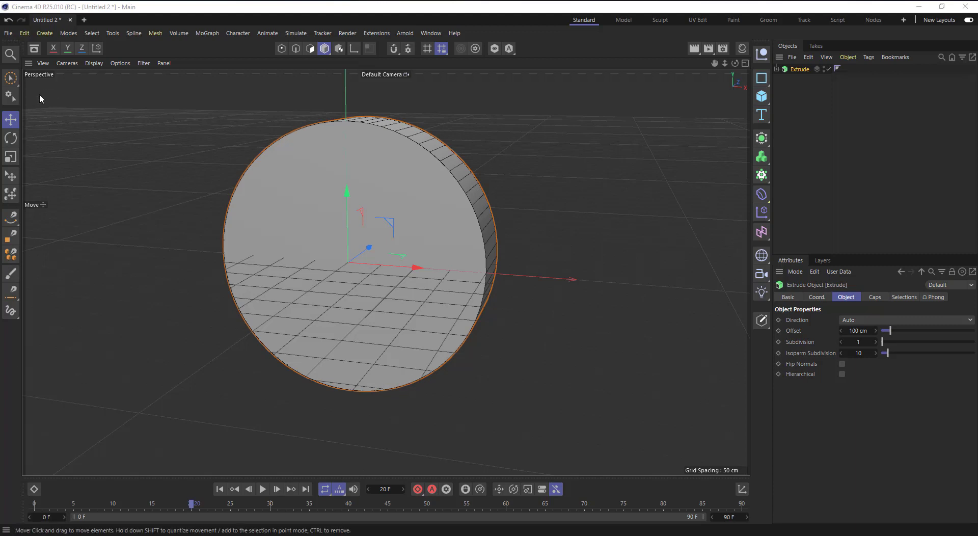
- Search the node assets for "mesh" and add the Mesh Primitive Group to the scene
left_click(34, 48)
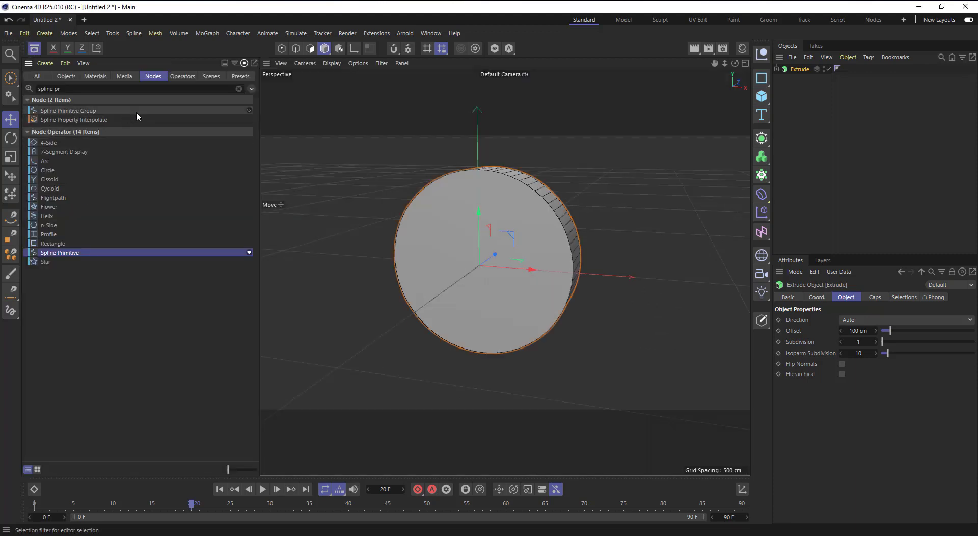
left_click(75, 90)
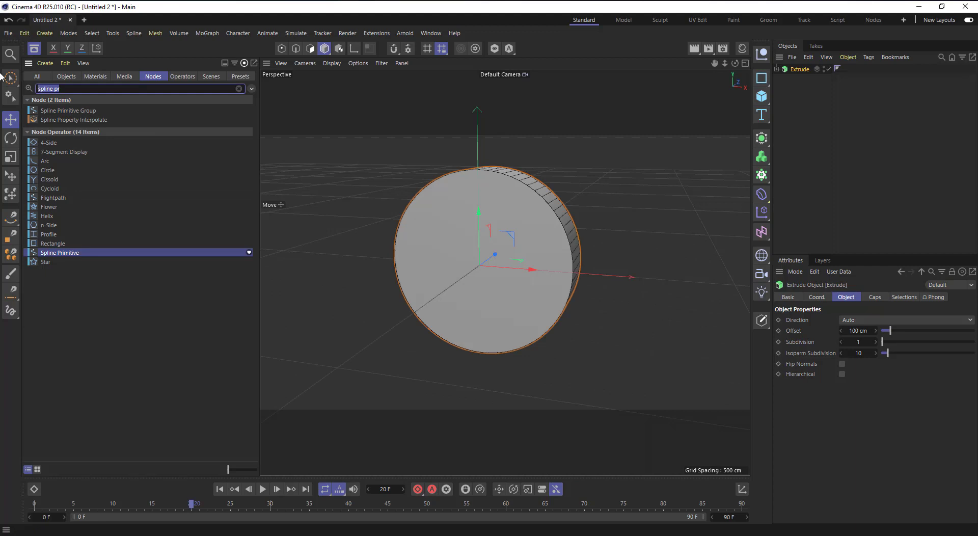
type("mesh")
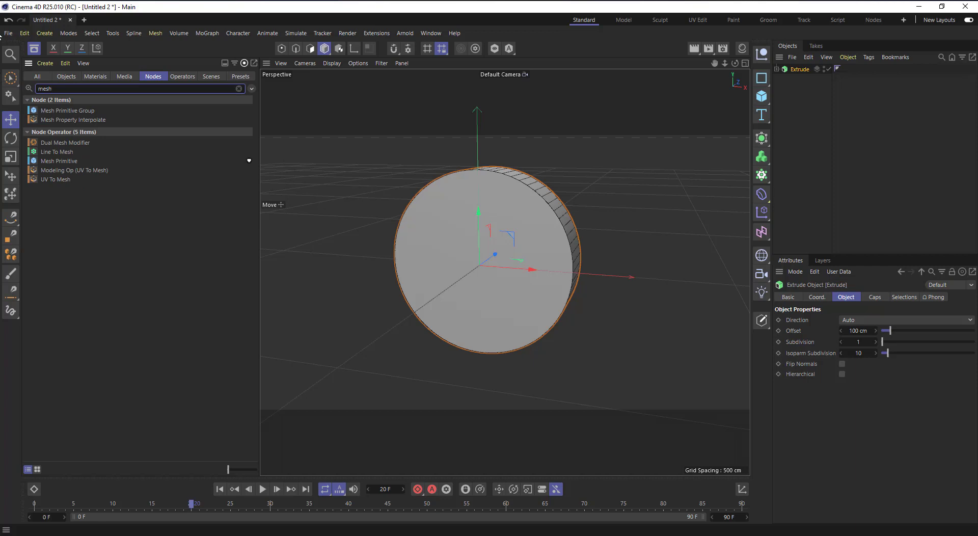
left_click_drag(66, 111, 804, 130)
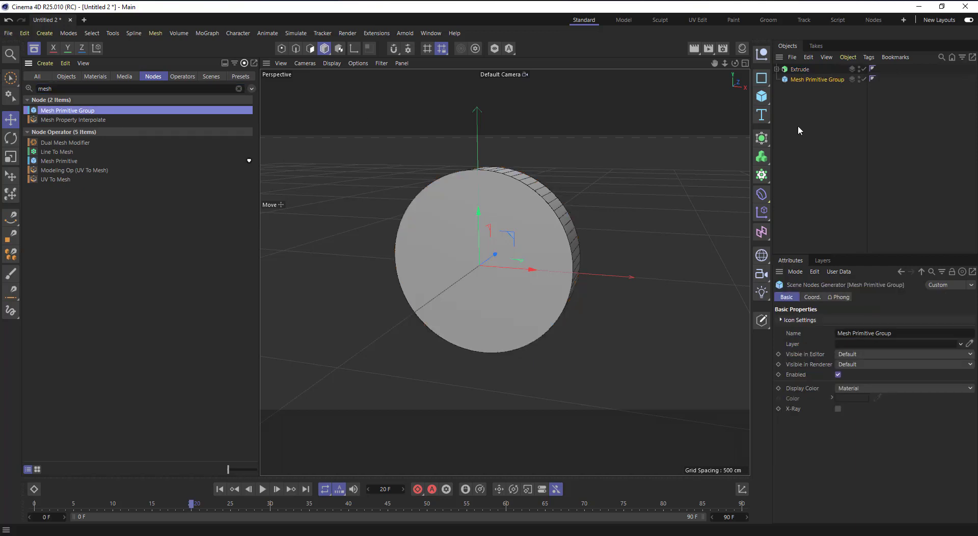
- Delete the Extrude from the scene and open the Mesh Primitive Group's node setup
left_click(799, 69)
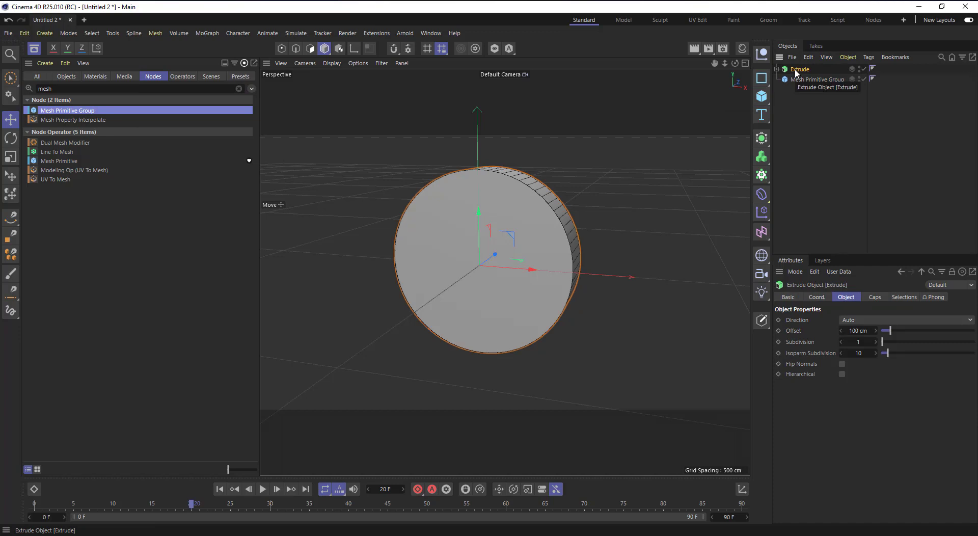
key("Delete")
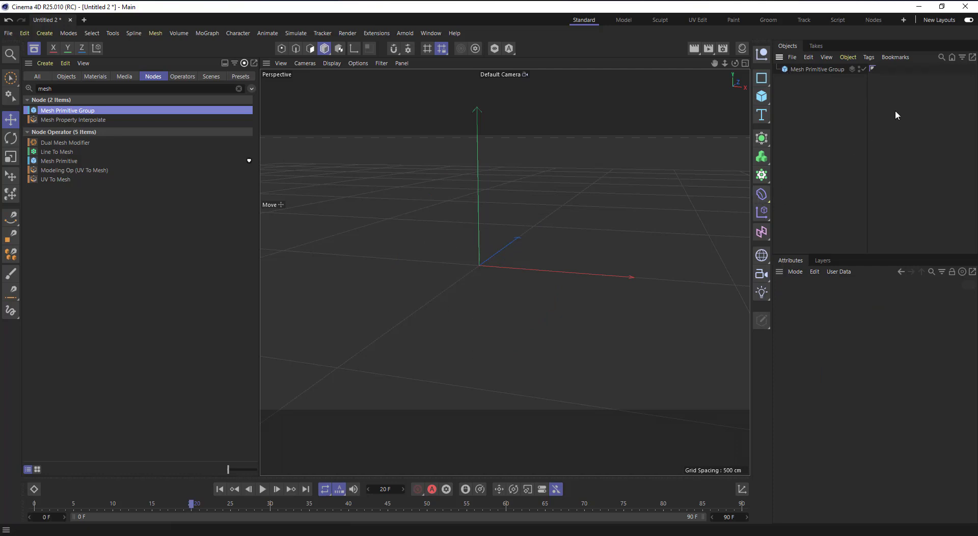
double_click(785, 70)
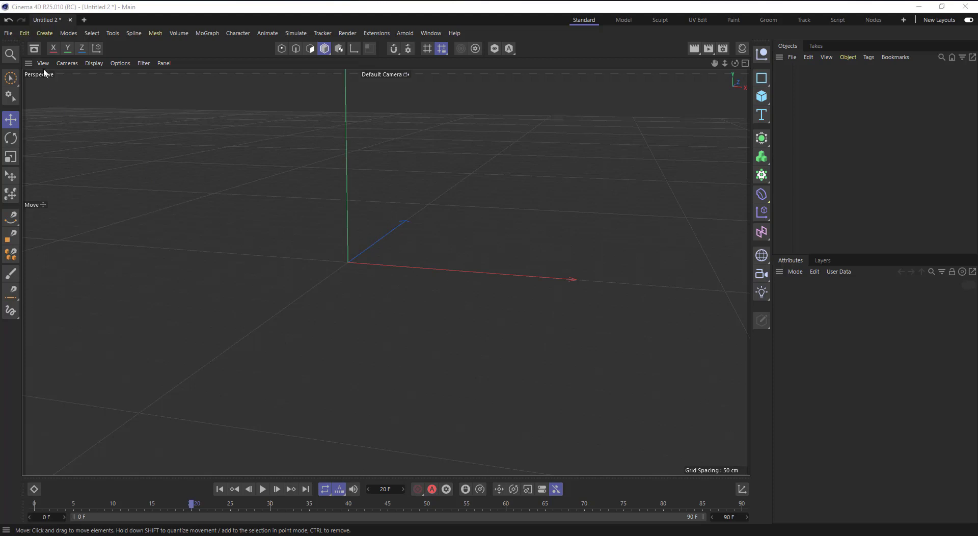
- Search the node assets for "obje", add the Object Group to the scene and open its node setup
left_click(34, 48)
left_click(99, 89)
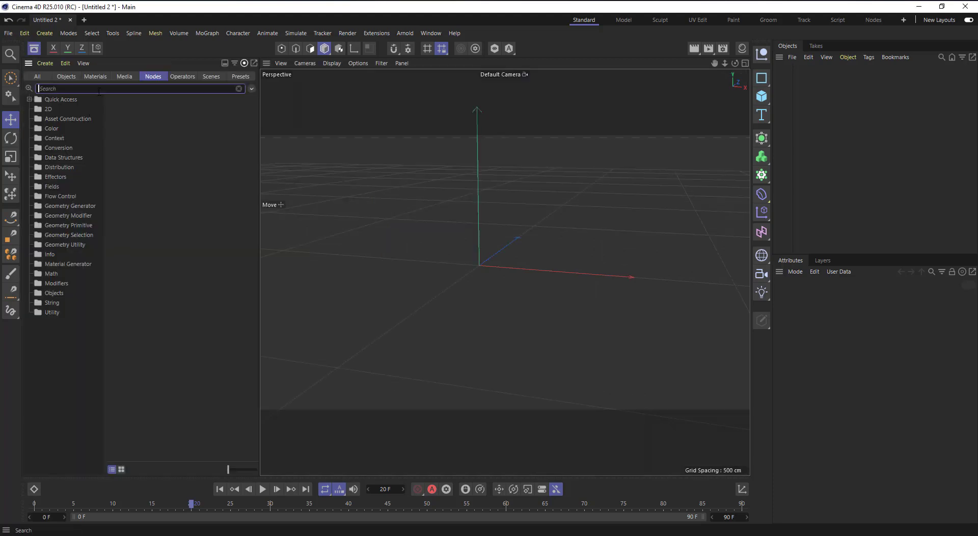
type("ob")
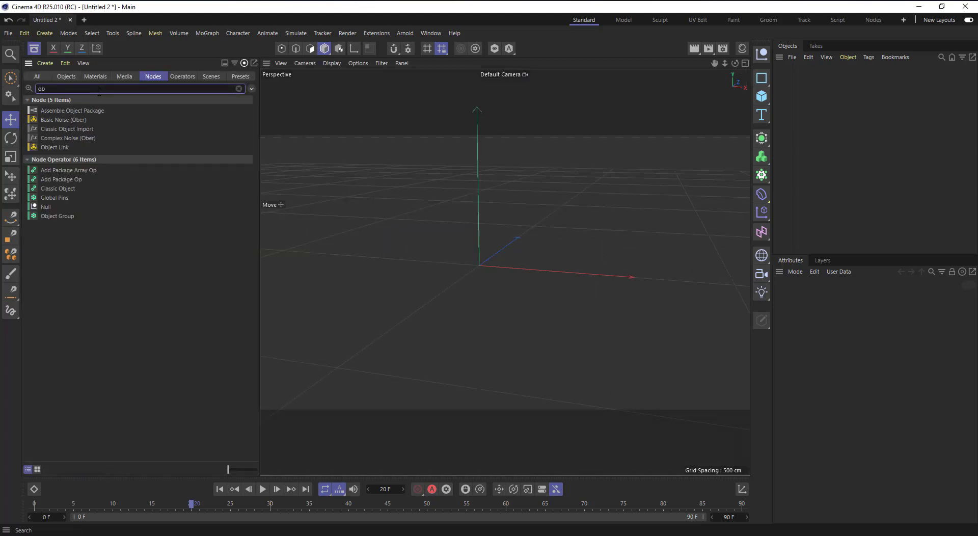
type("je")
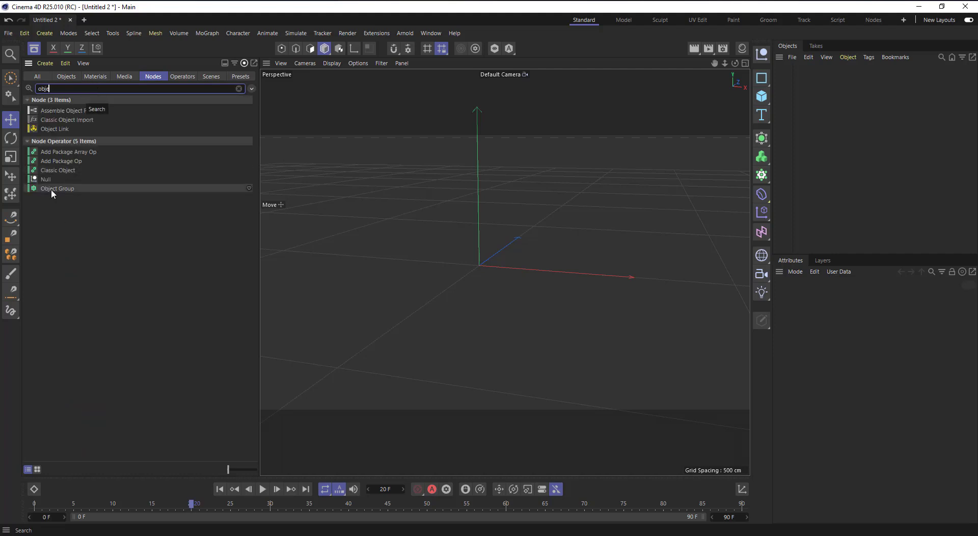
left_click_drag(51, 188, 807, 153)
left_click_drag(819, 99, 800, 70)
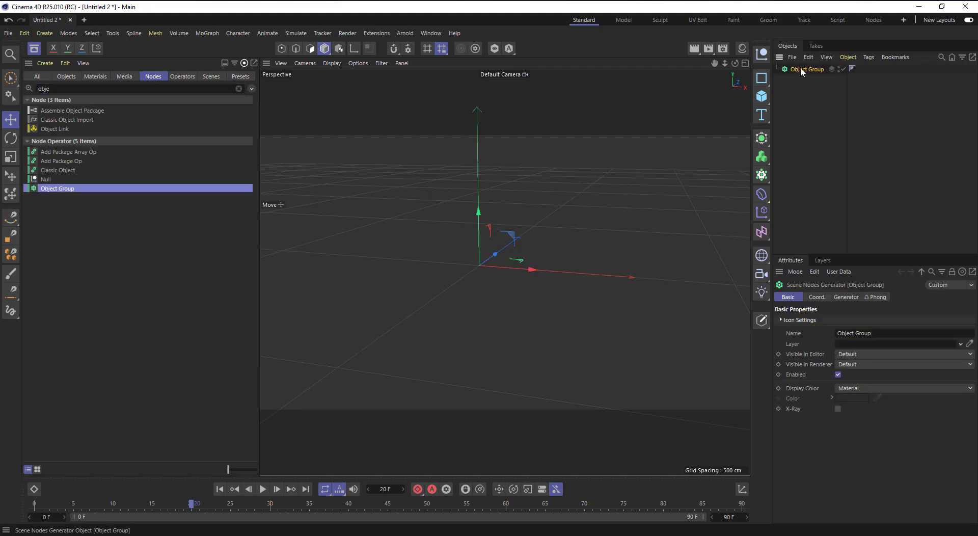
double_click(787, 70)
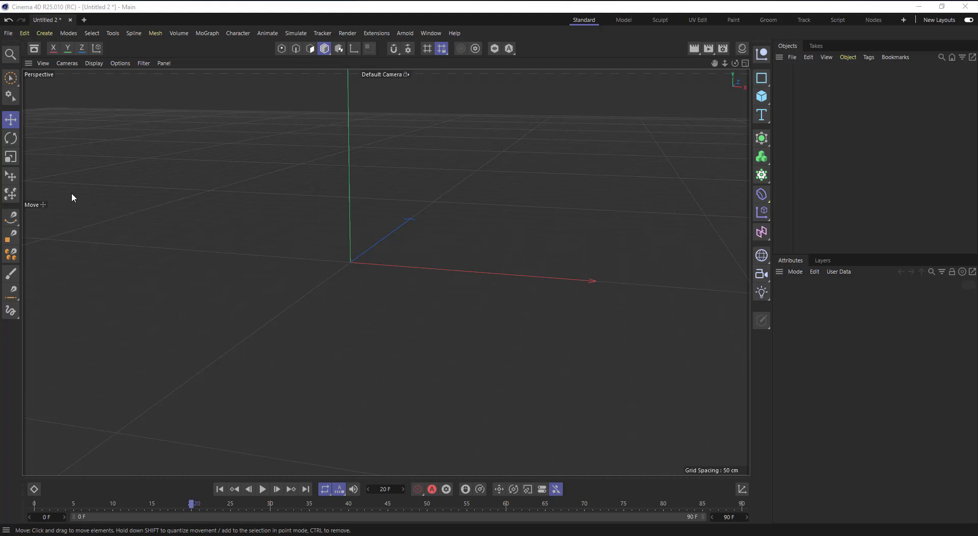
- Add a Cube primitive and set its X, Y and Z segments to 5 each
left_click(762, 96)
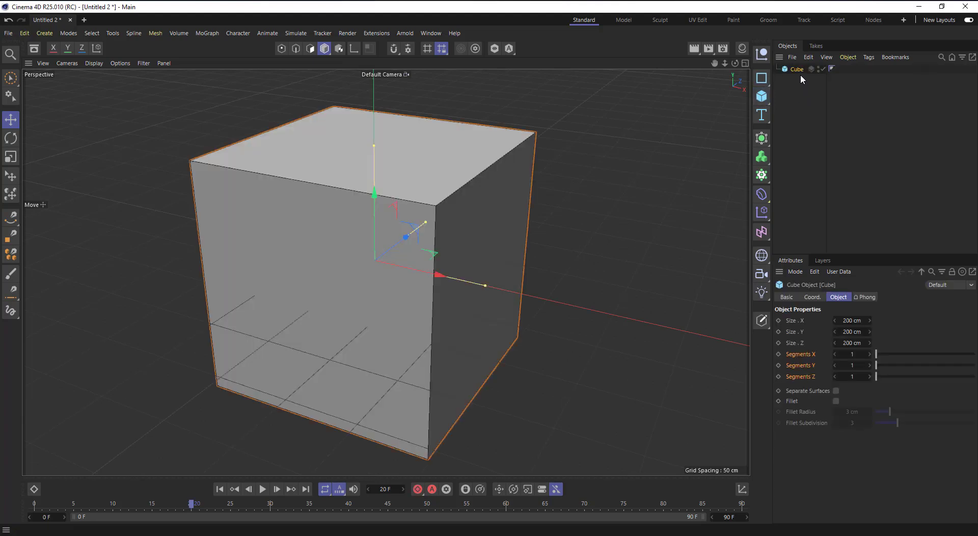
scroll(443, 204, "down", 5)
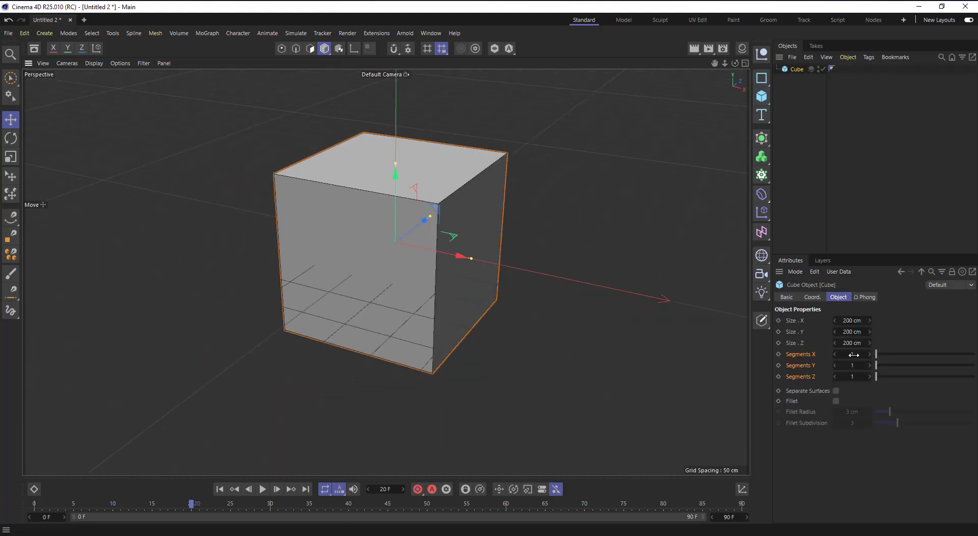
left_click(852, 354)
type("5")
key("Tab")
type("5")
key("Tab")
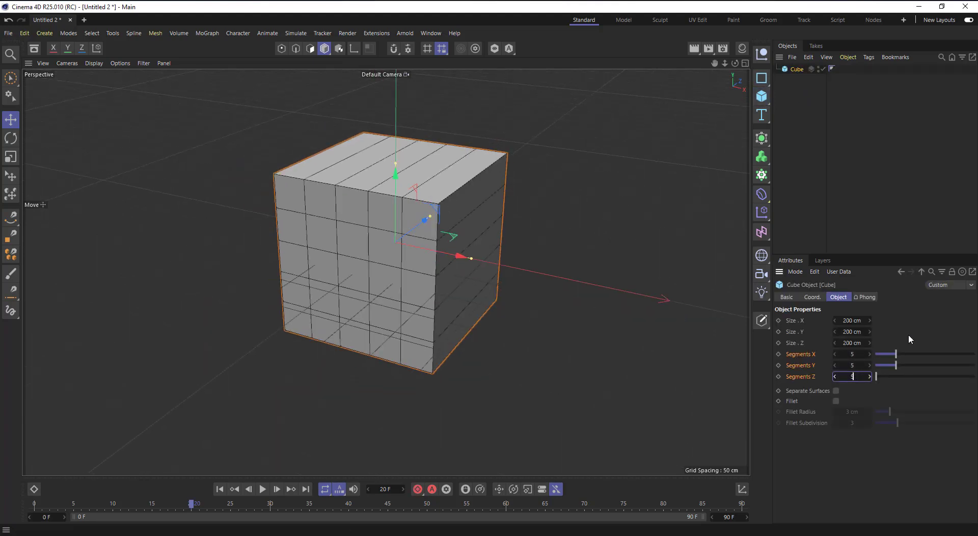
type("5")
key("Return")
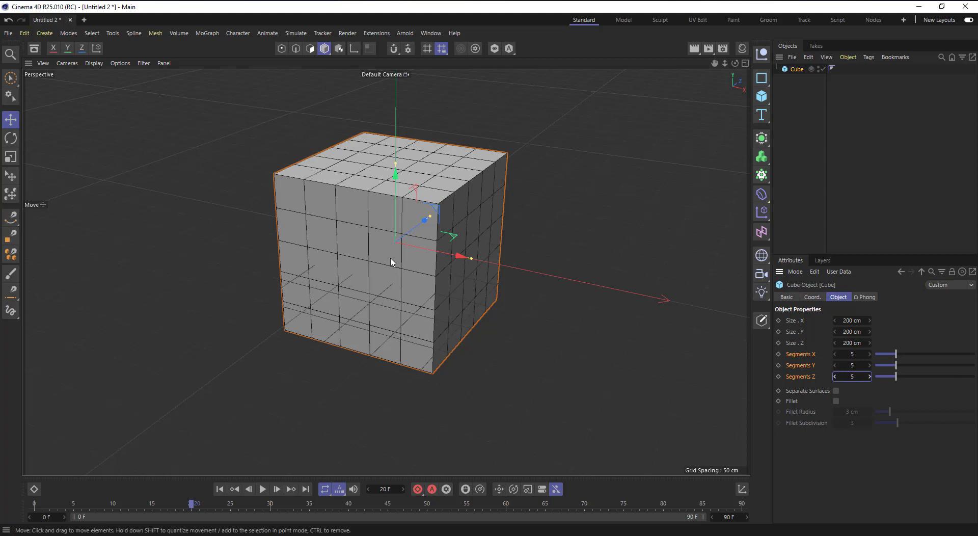
- Add the Random Selection node from the Geometry Selection assets as a child of the Cube and open its Mode options
left_click(34, 48)
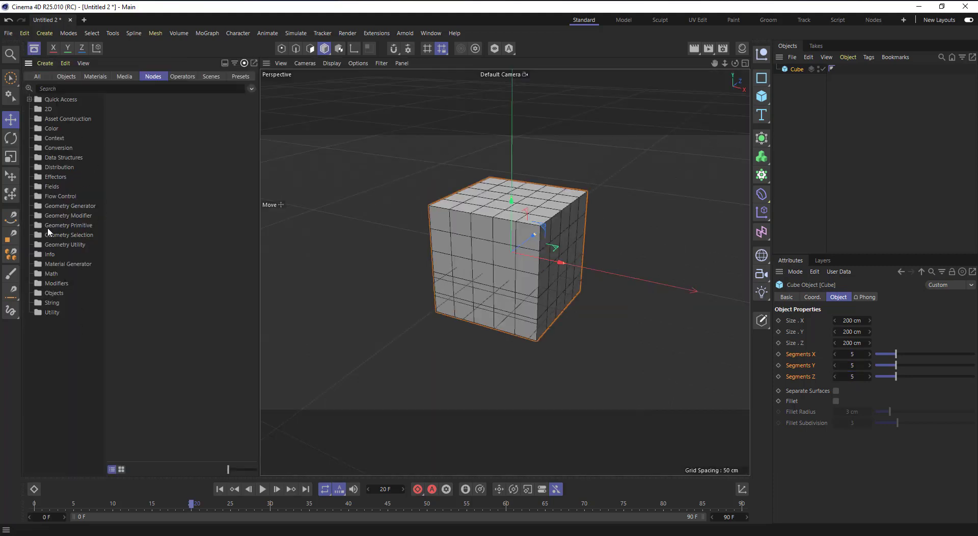
left_click(74, 236)
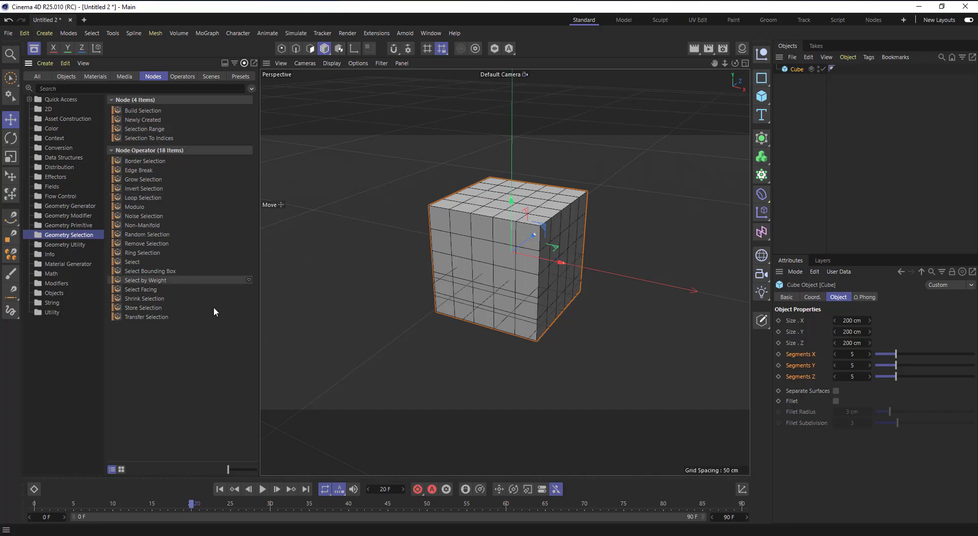
scroll(502, 288, "up", 3)
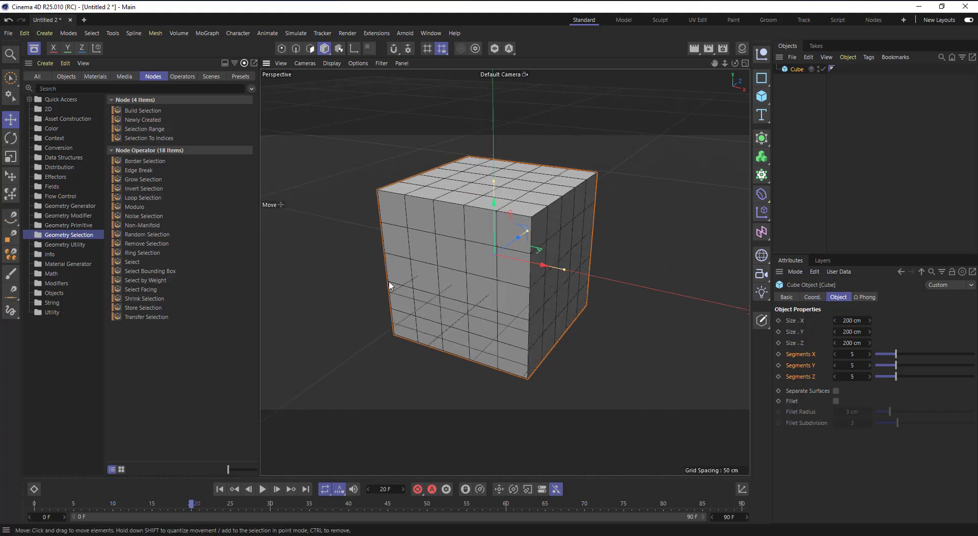
scroll(389, 284, "down", 1)
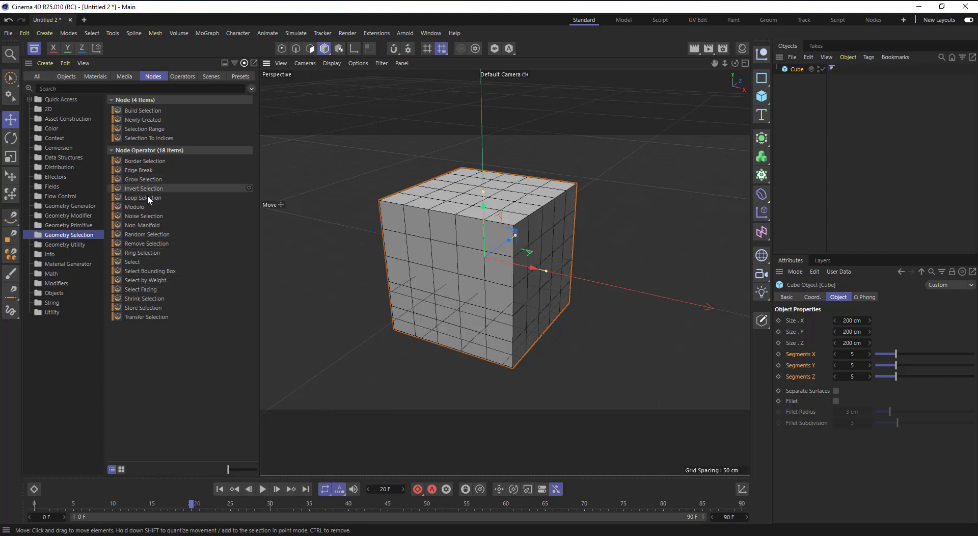
left_click_drag(147, 235, 799, 72)
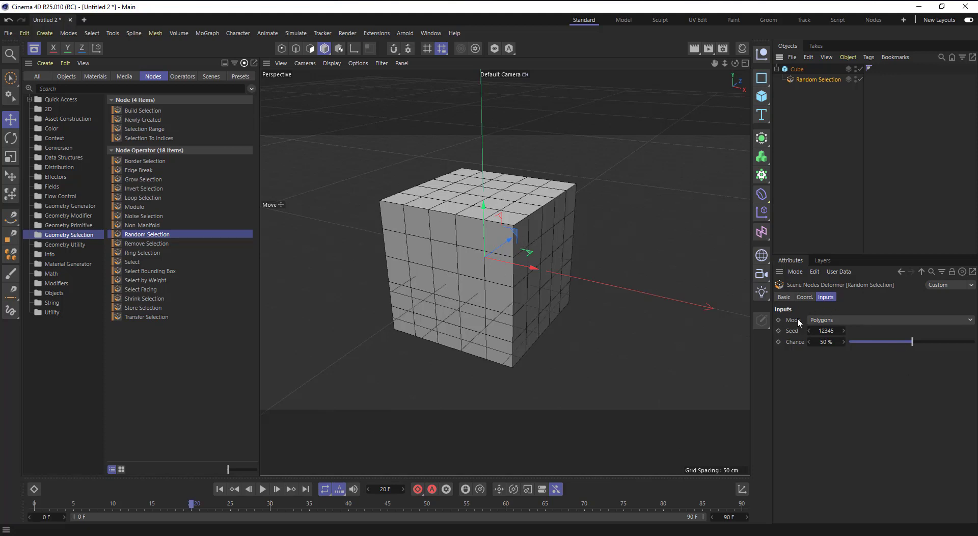
left_click(833, 320)
- Add a Store Selection node below Random Selection under the Cube, name it 1 and select its polygon selection tag
left_click_drag(158, 307, 811, 84)
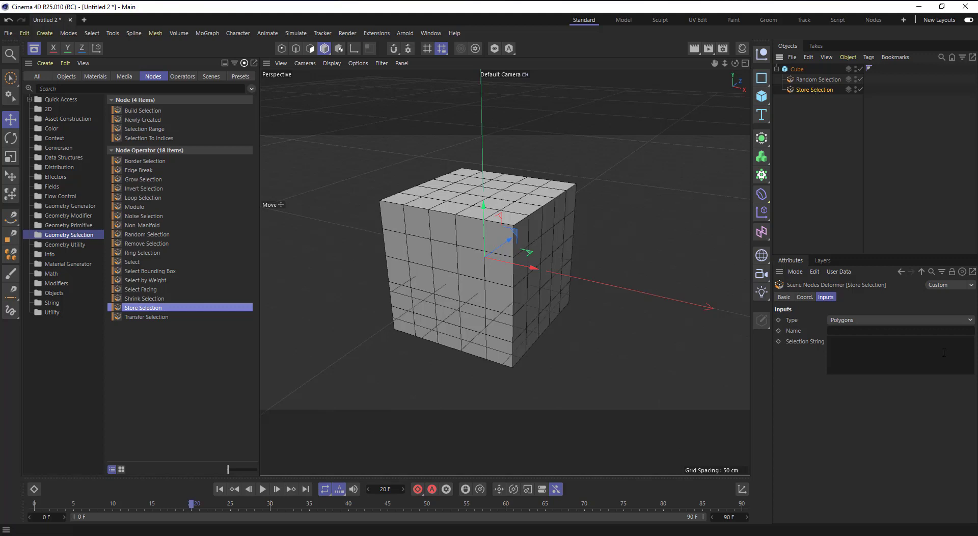
left_click(835, 331)
left_click(869, 90)
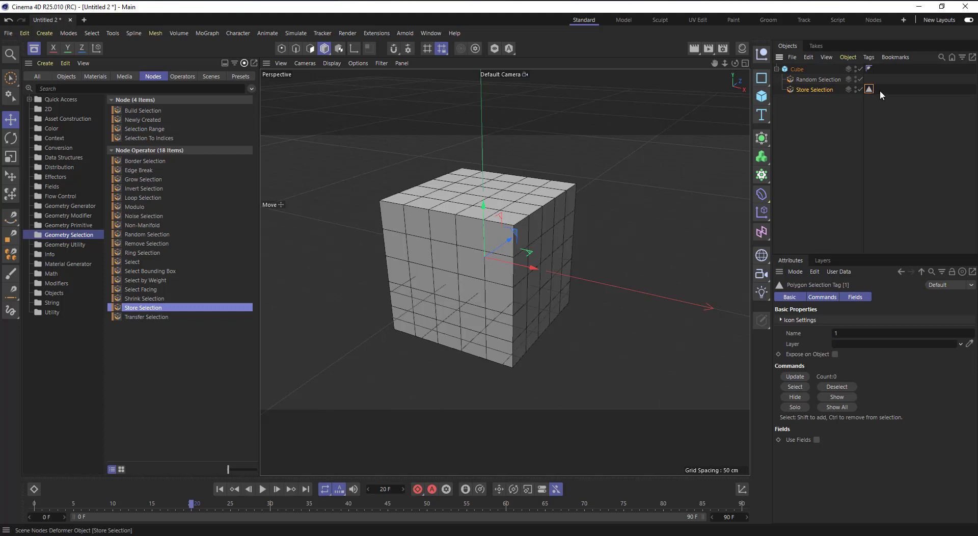
- Apply the red material Mat to the Cube and restrict it to the stored polygon selection
left_click(741, 51)
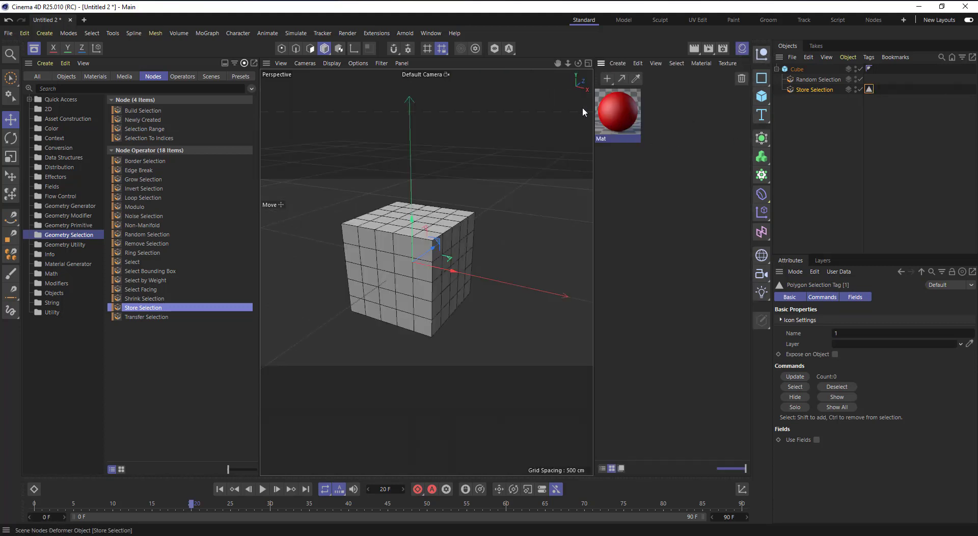
left_click_drag(615, 115, 798, 69)
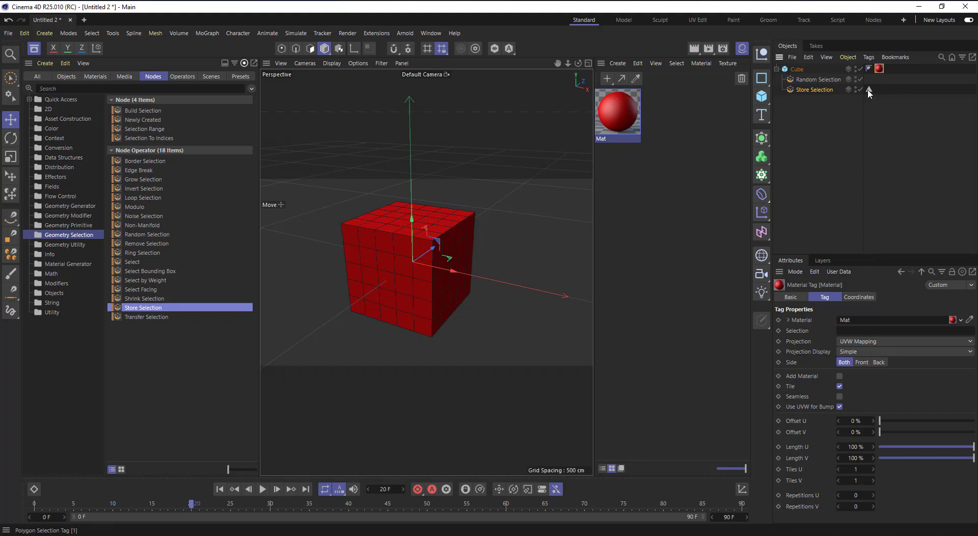
left_click_drag(869, 89, 886, 331)
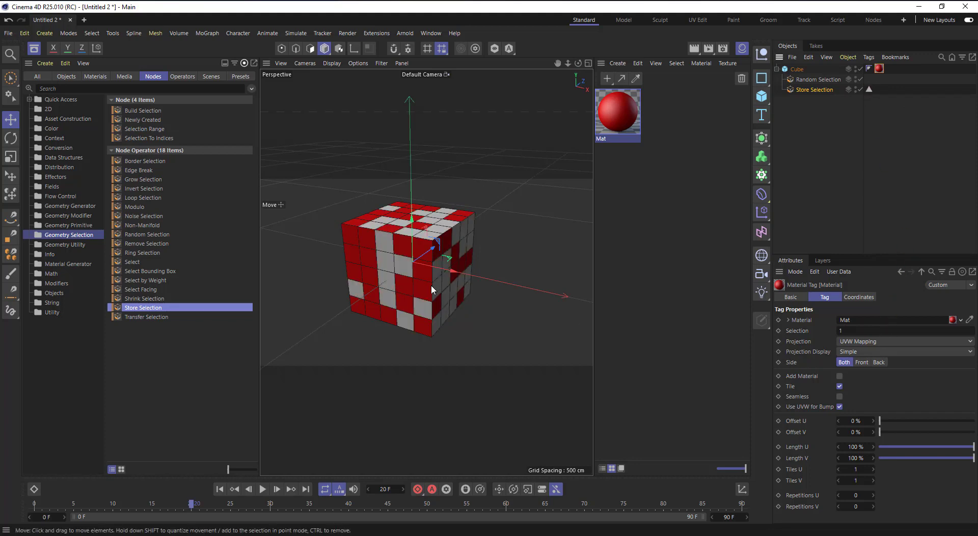
scroll(388, 270, "up", 3)
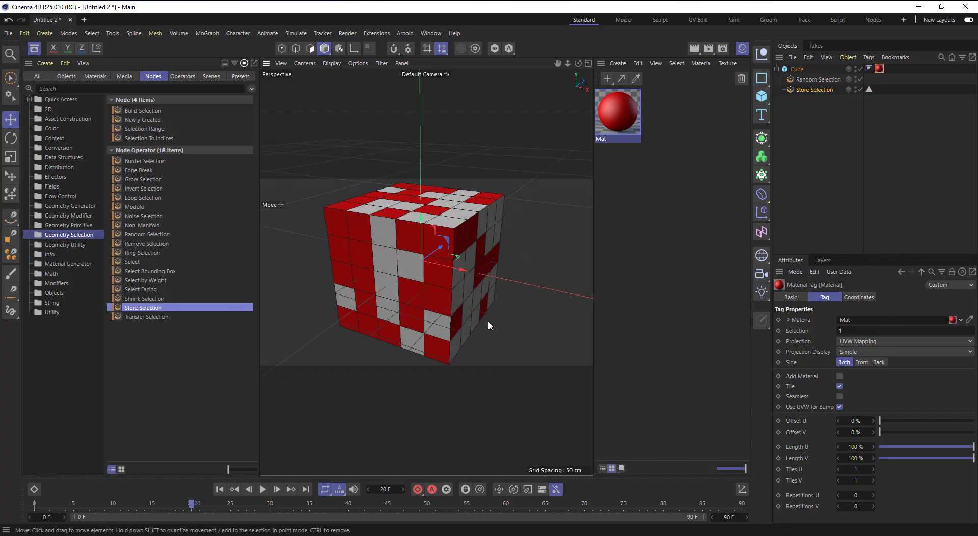
- Set the Random Selection's chance to 34% and its seed to 12346
left_click(808, 81)
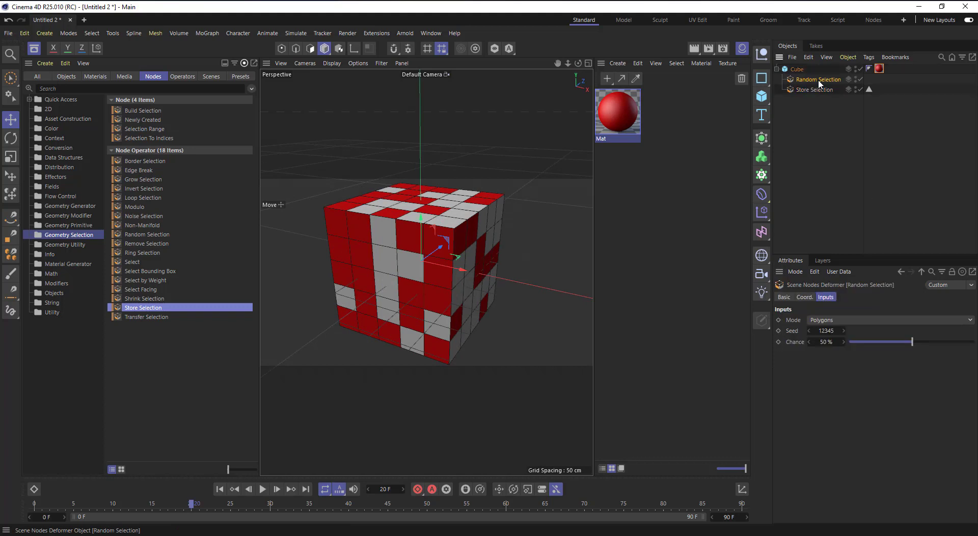
left_click_drag(912, 342, 892, 341)
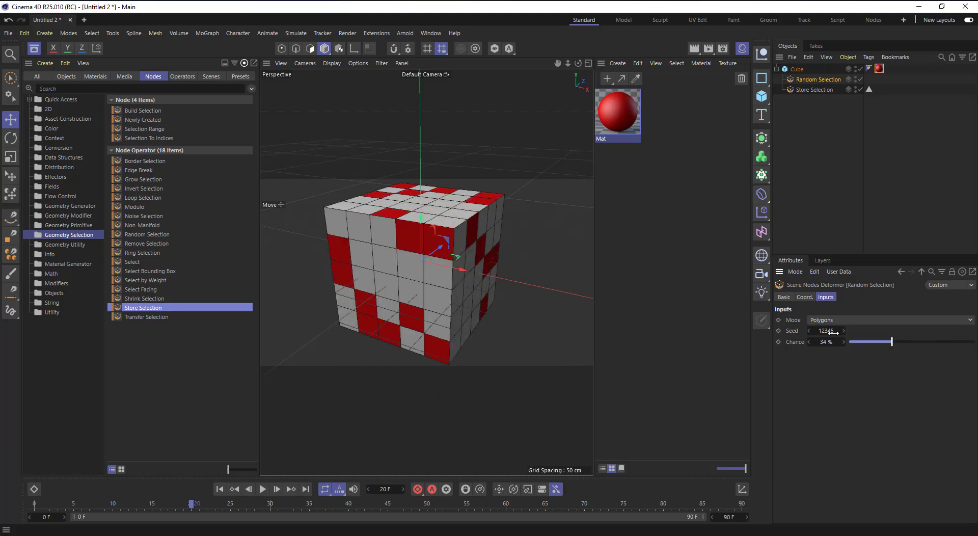
left_click(842, 330)
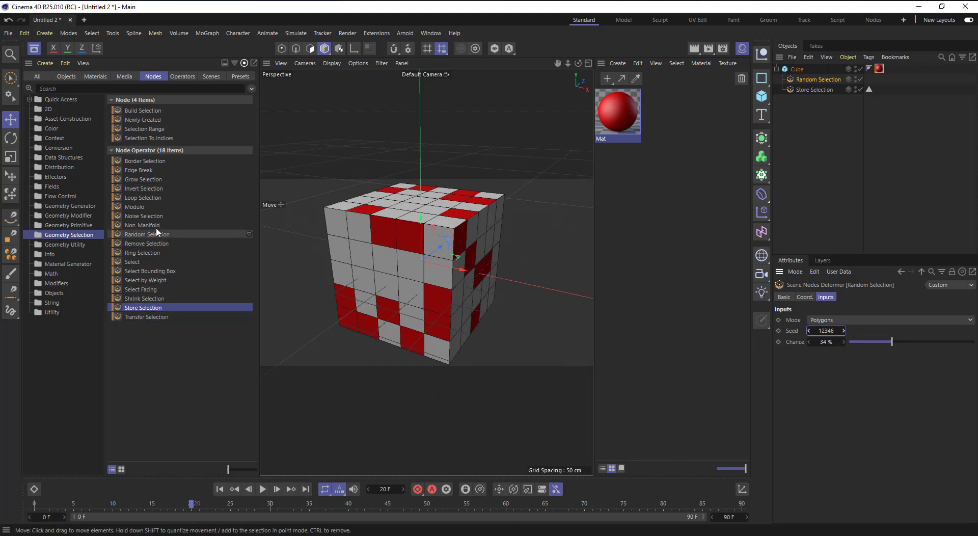
- Replace the Random Selection under the Cube with a Select node placed above Store Selection
left_click(816, 82)
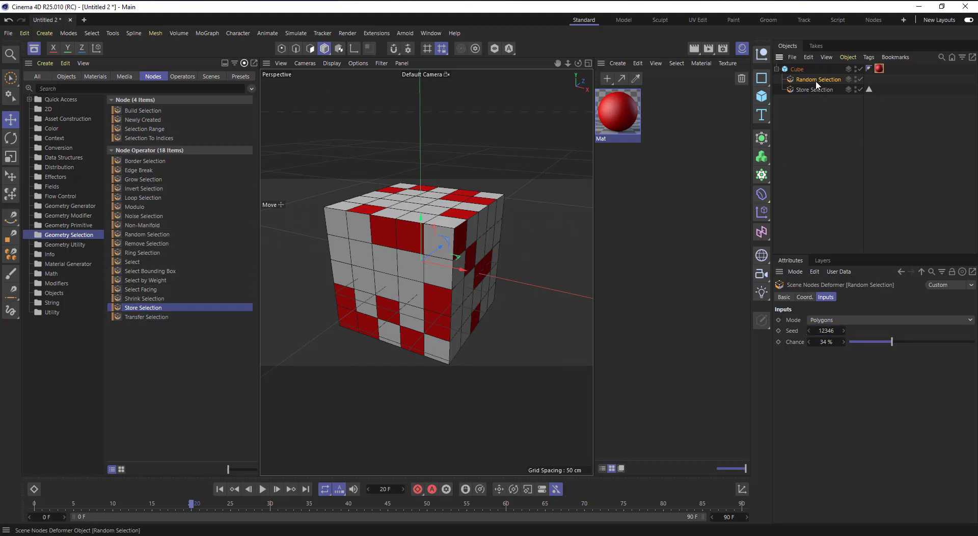
key("Delete")
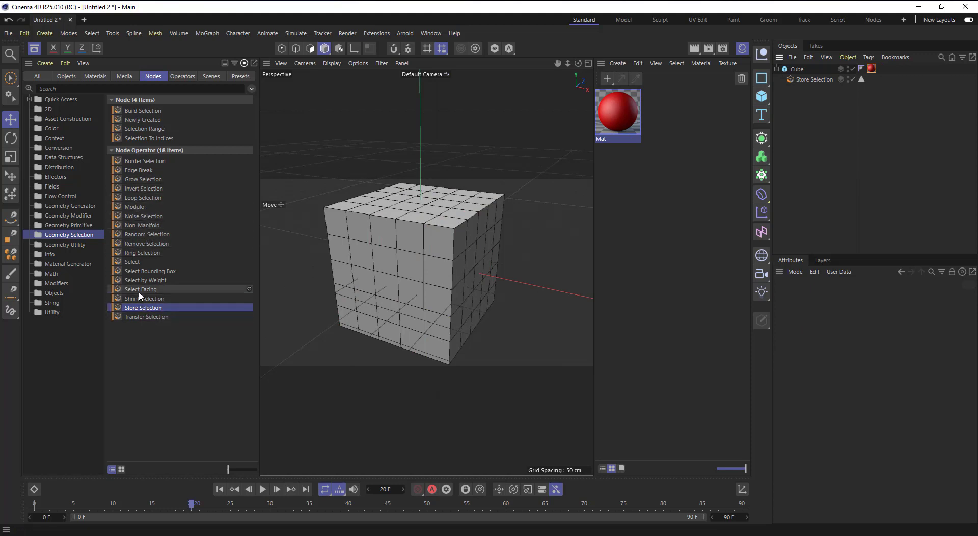
left_click_drag(137, 262, 807, 82)
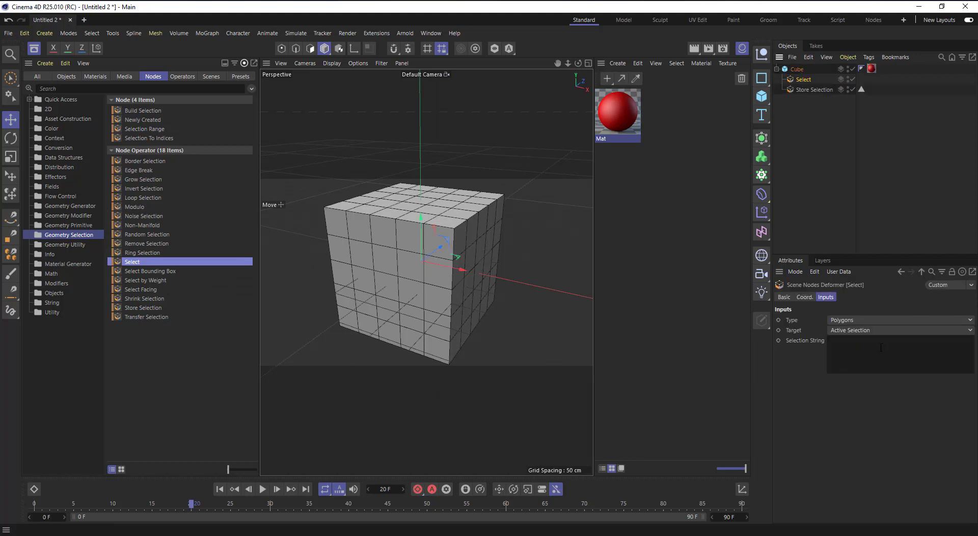
- Set the Select node's polygon selection string to 1
left_click(856, 353)
type("1")
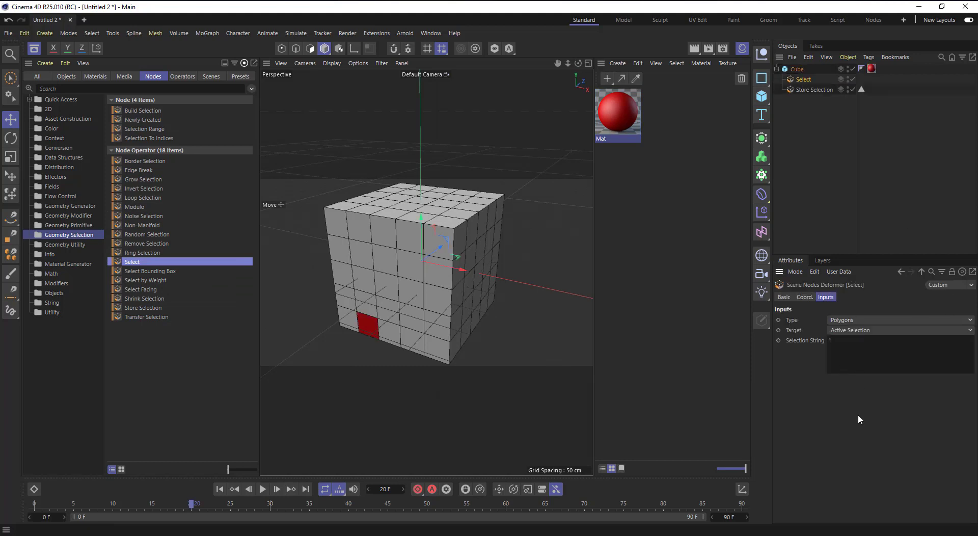
scroll(380, 341, "up", 2)
scroll(360, 346, "down", 1)
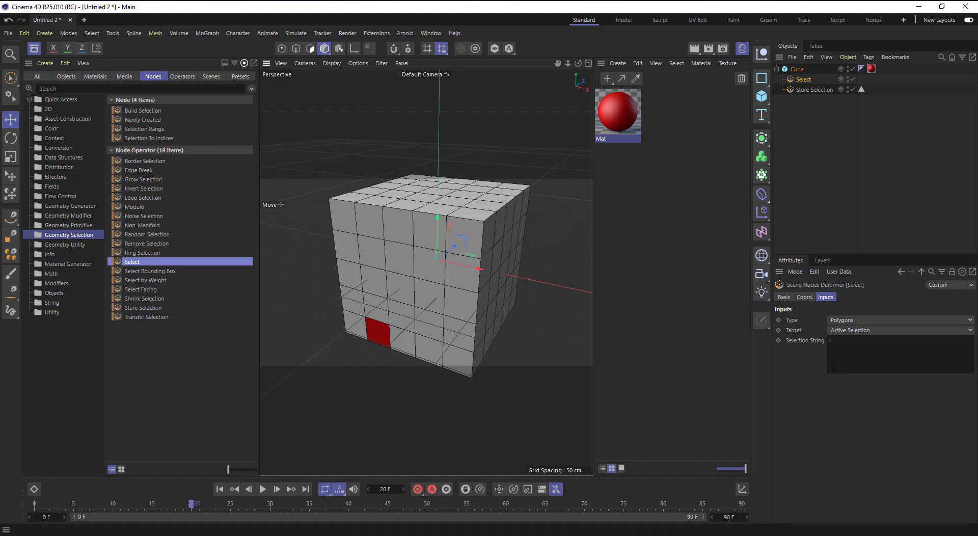
- Set the Select node's polygon selection string to 12
left_click_drag(576, 66, 576, 33)
scroll(430, 168, "down", 3)
scroll(422, 270, "up", 1)
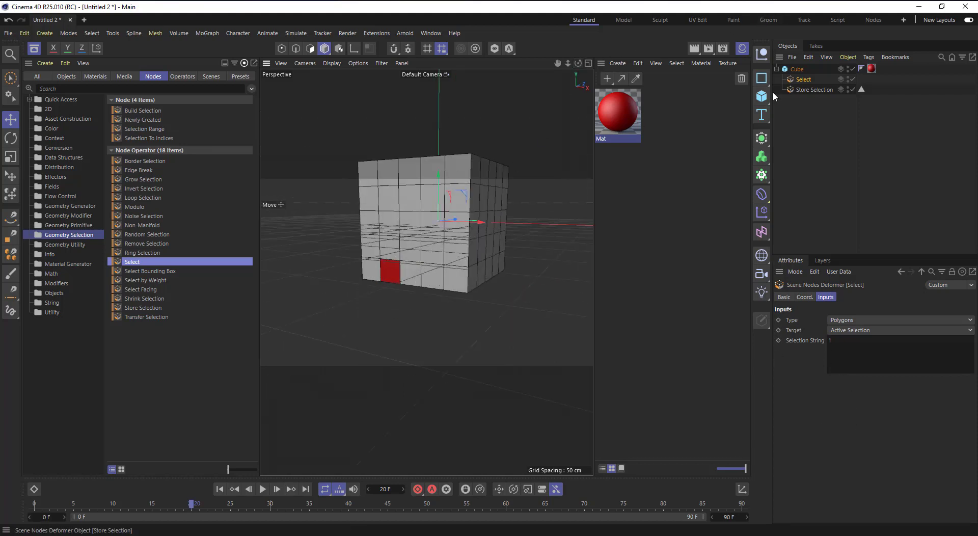
left_click(844, 344)
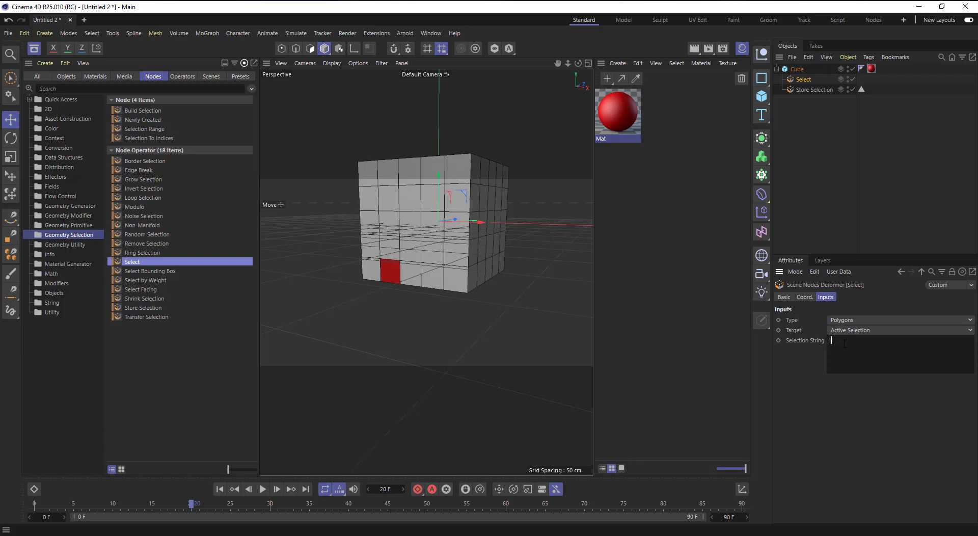
type("2")
left_click(870, 418)
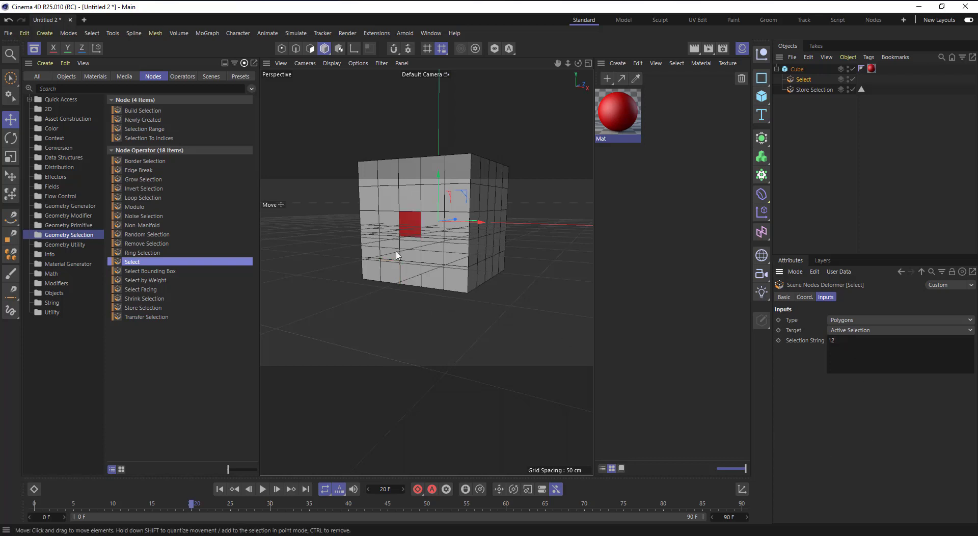
- Change the Select node's selection string to the polygon range 0-20
scroll(437, 237, "up", 3)
scroll(390, 300, "down", 2)
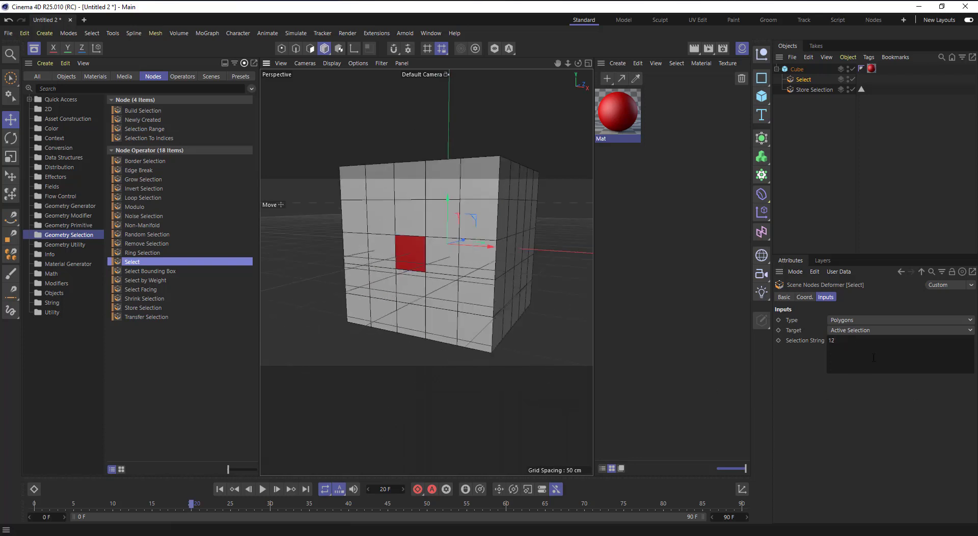
left_click(848, 346)
key("BackSpace")
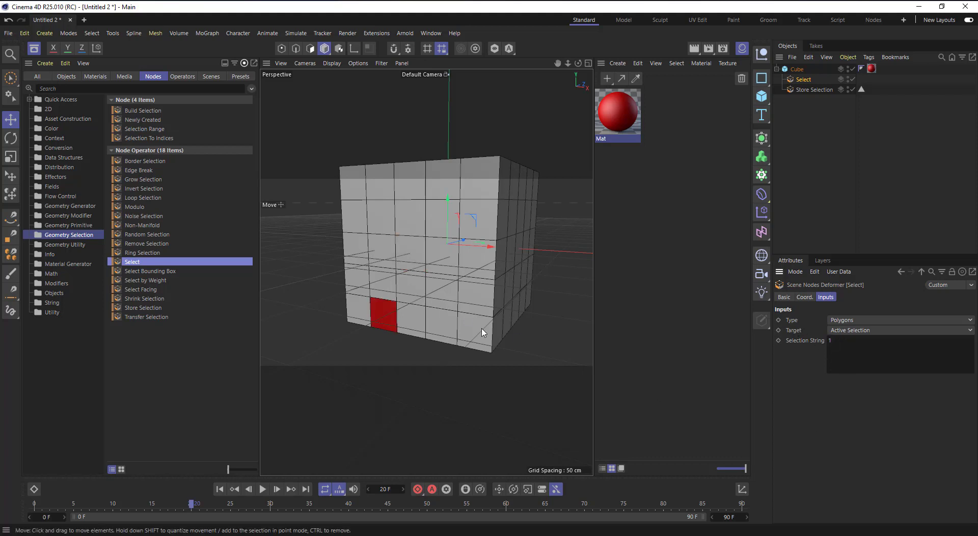
type("0")
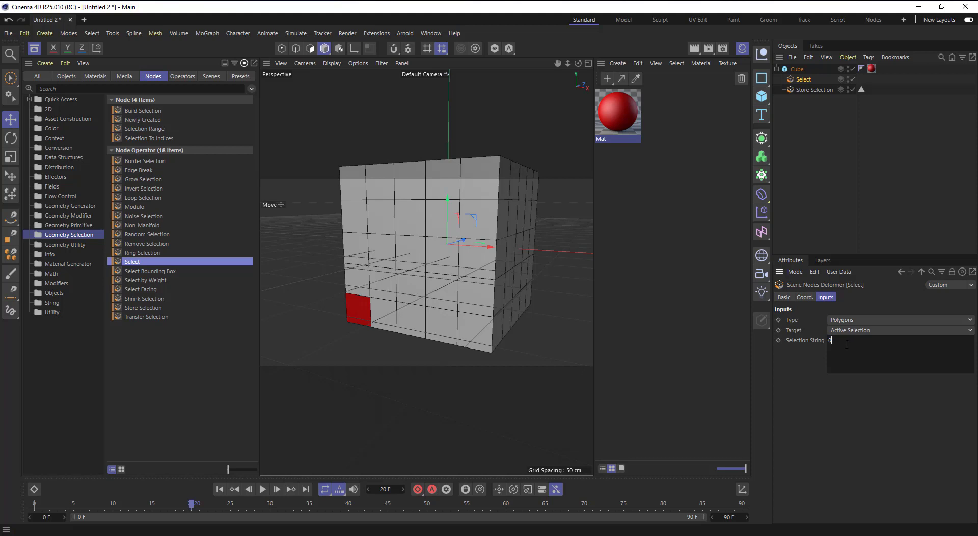
type("-20")
left_click(899, 455)
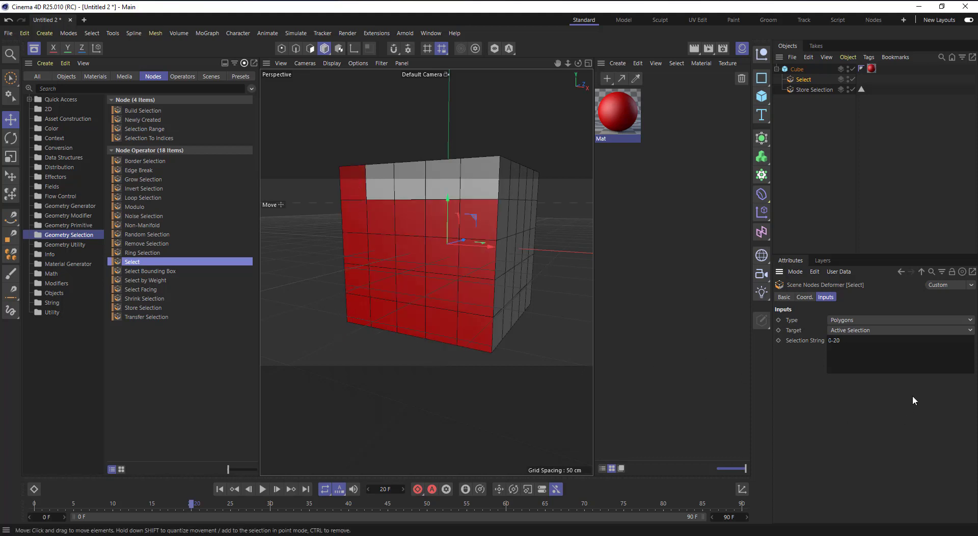
- Replace the range in the Select node's selection string with the individual polygons 0,8
left_click_drag(841, 340, 829, 341)
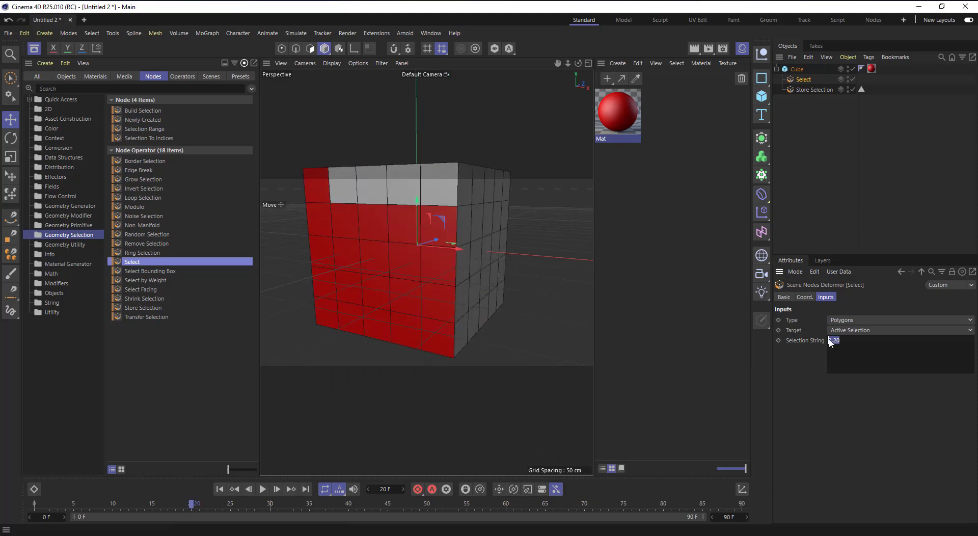
key("BackSpace")
type("8")
left_click(941, 447)
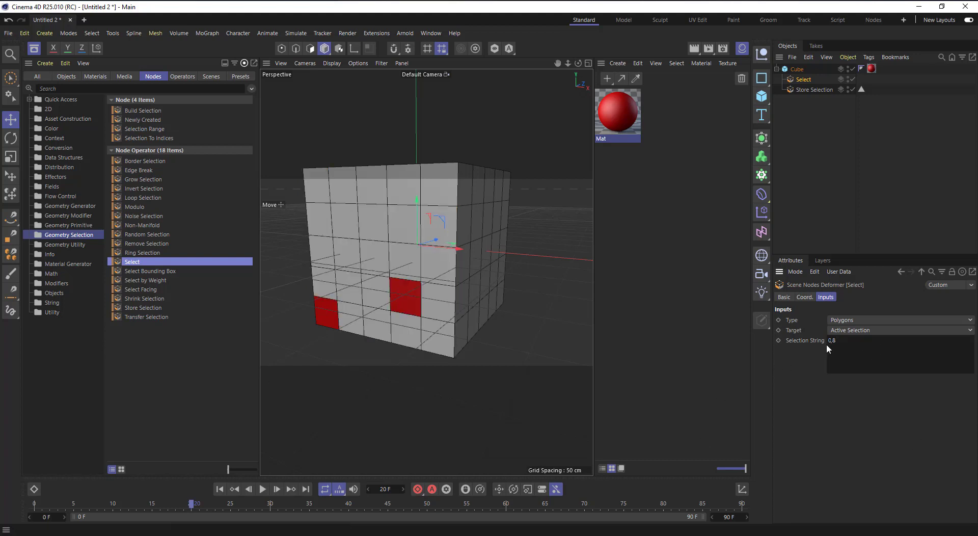
- Extend the Select node's selection string with a polygon range so it reads 0,8,15-20
left_click(845, 343)
type("-,15-20")
key("Return")
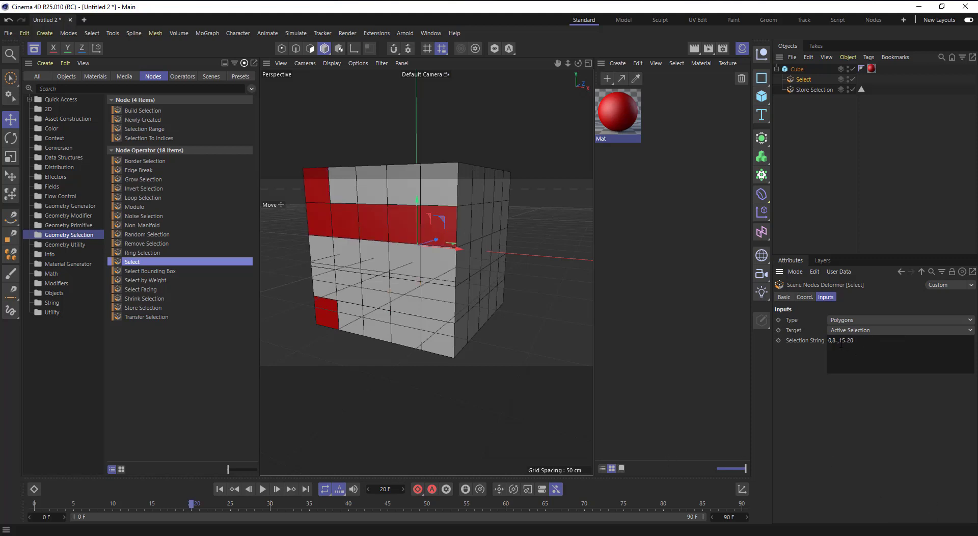
key("Right")
key("BackSpace")
left_click(855, 467)
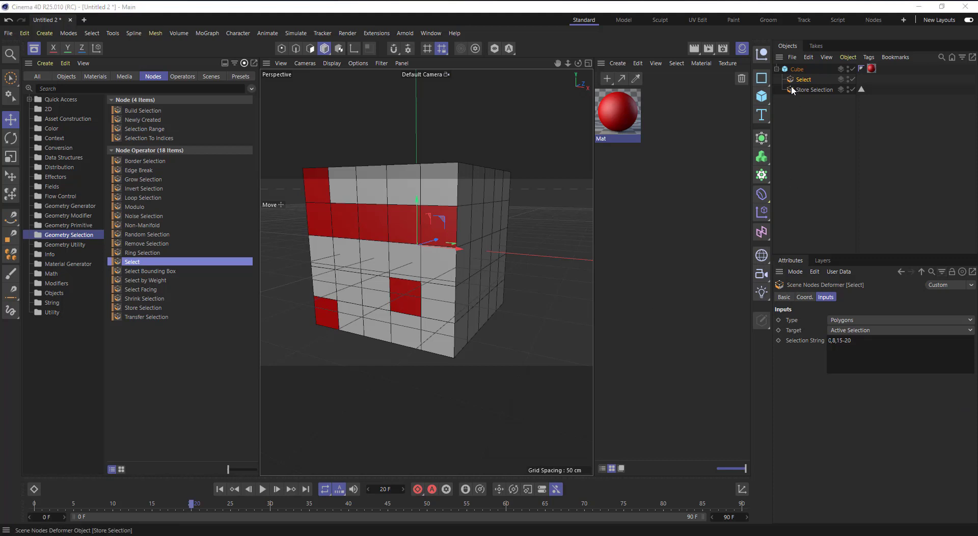
- Hide the Cube and add a Sphere primitive, placing it below the Cube in the object hierarchy
left_click(792, 69)
left_click(777, 69)
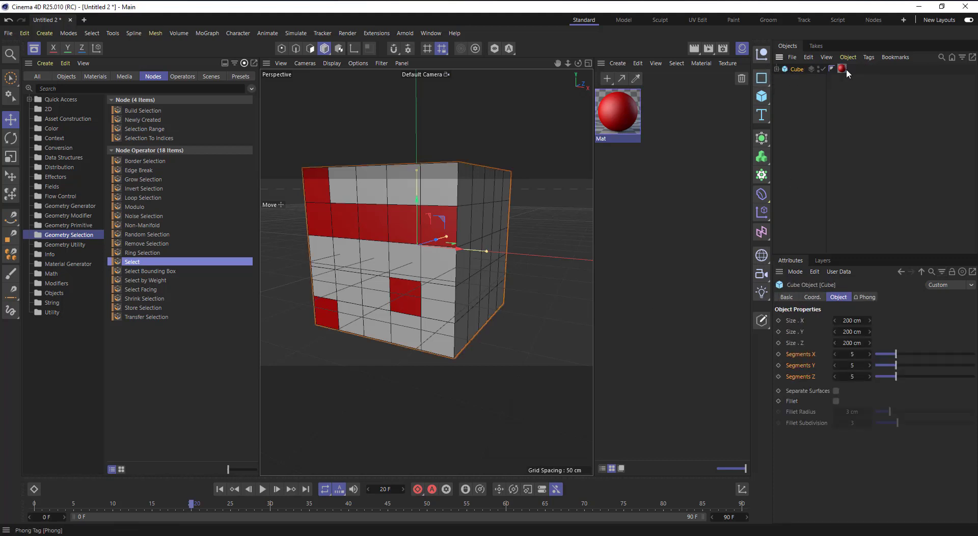
left_click(818, 68)
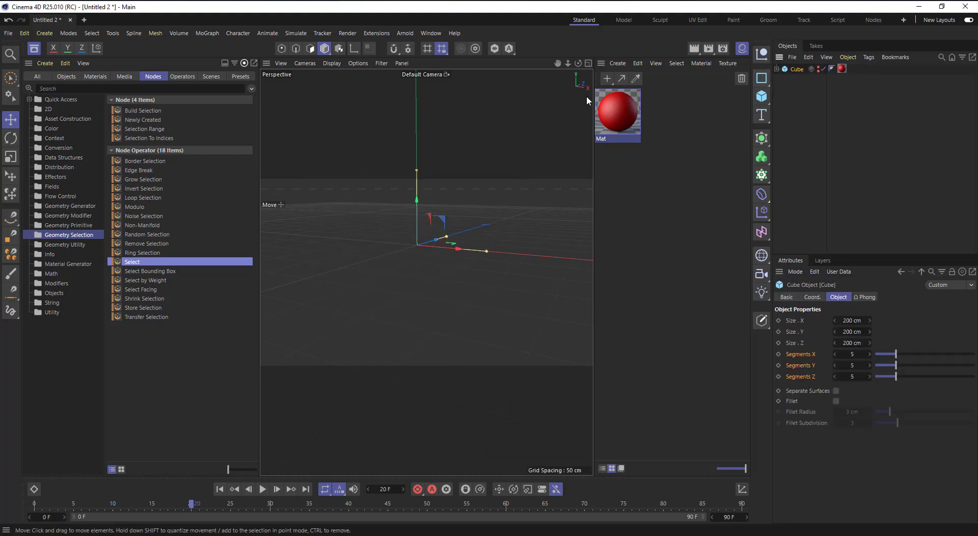
left_click(761, 96)
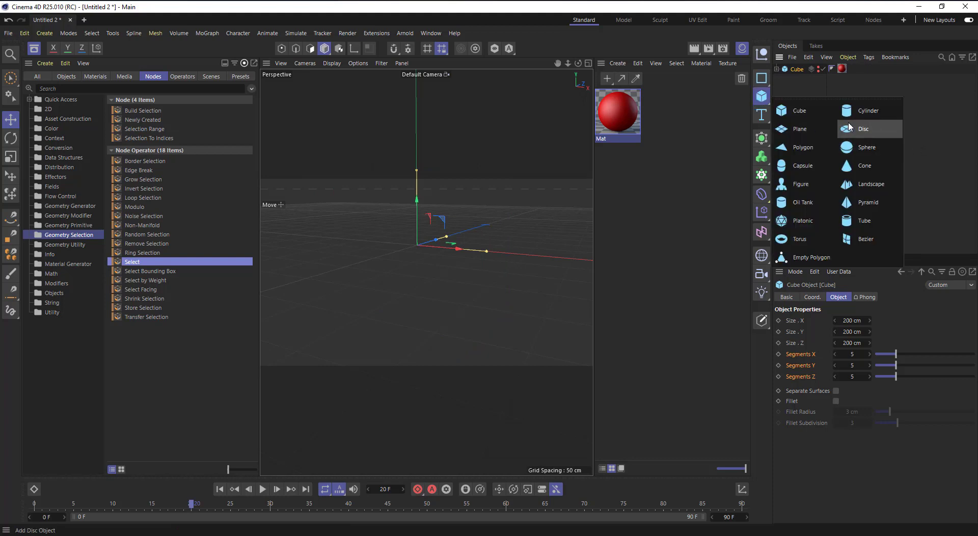
left_click(867, 148)
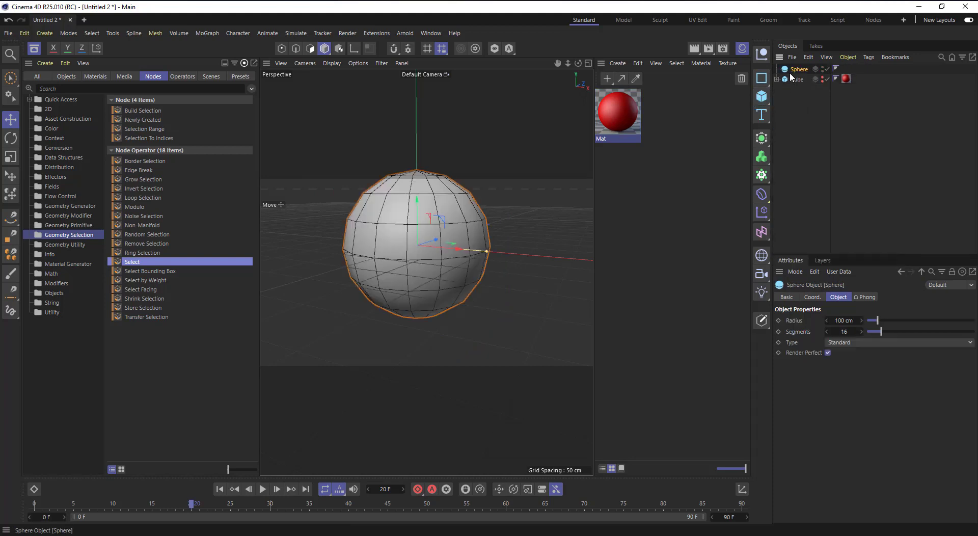
left_click_drag(798, 69, 793, 86)
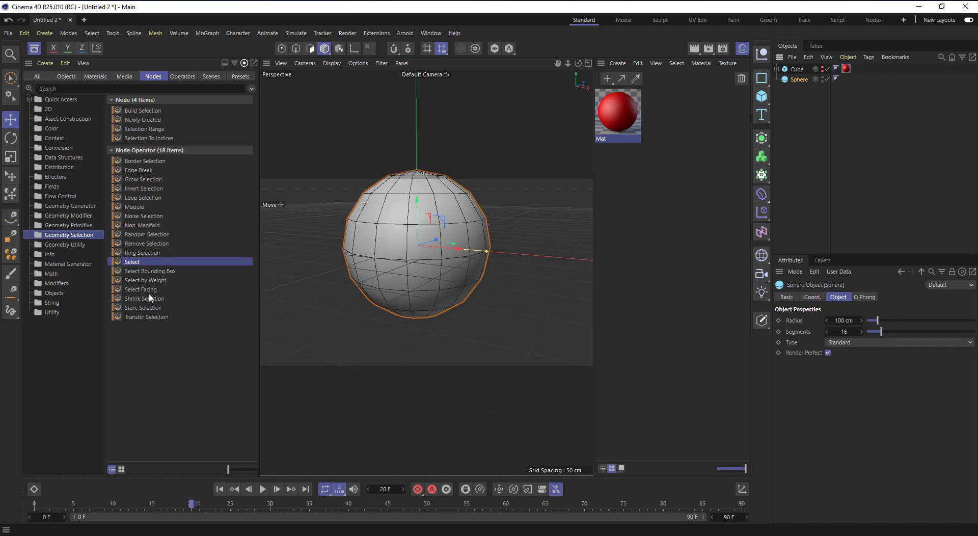
- Add a Select Facing node with 20° tolerance under the Sphere, followed by a Store Selection node
left_click_drag(146, 292, 797, 82)
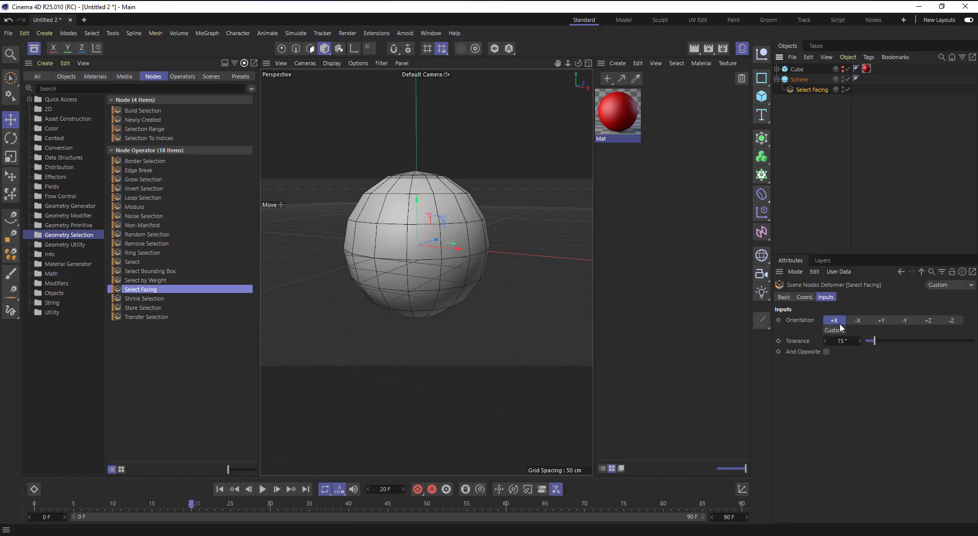
left_click_drag(874, 340, 878, 341)
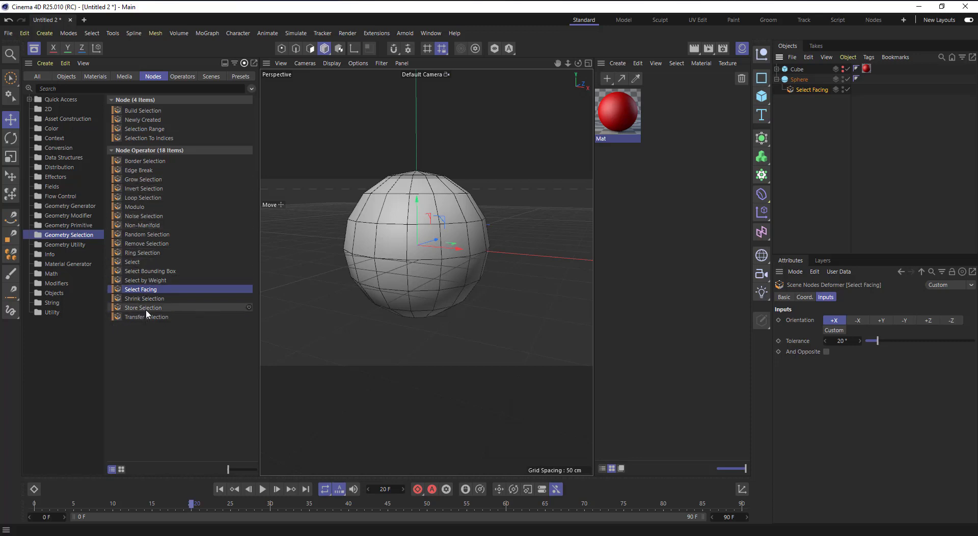
left_click_drag(146, 313, 802, 94)
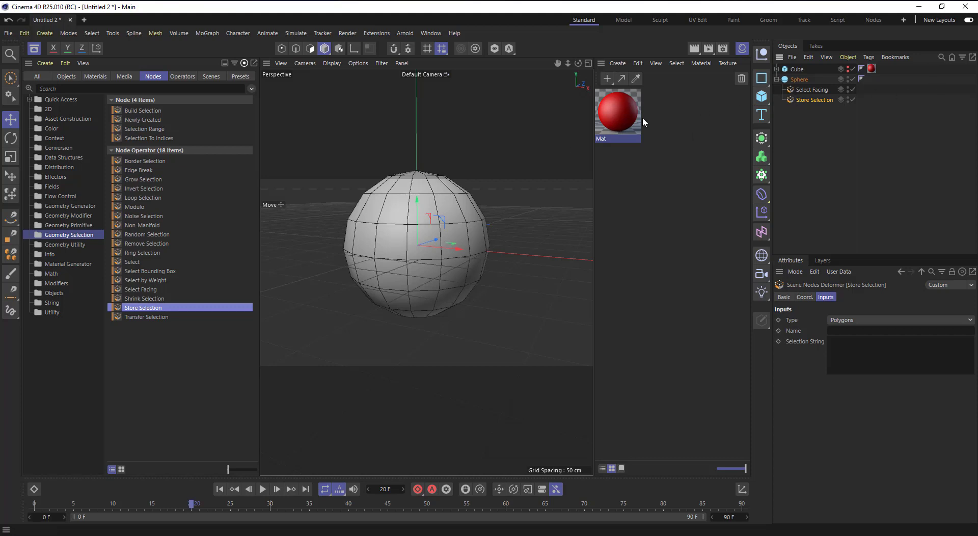
- Apply the red material Mat to the Sphere and name its stored polygon selection 1
left_click_drag(732, 108, 798, 81)
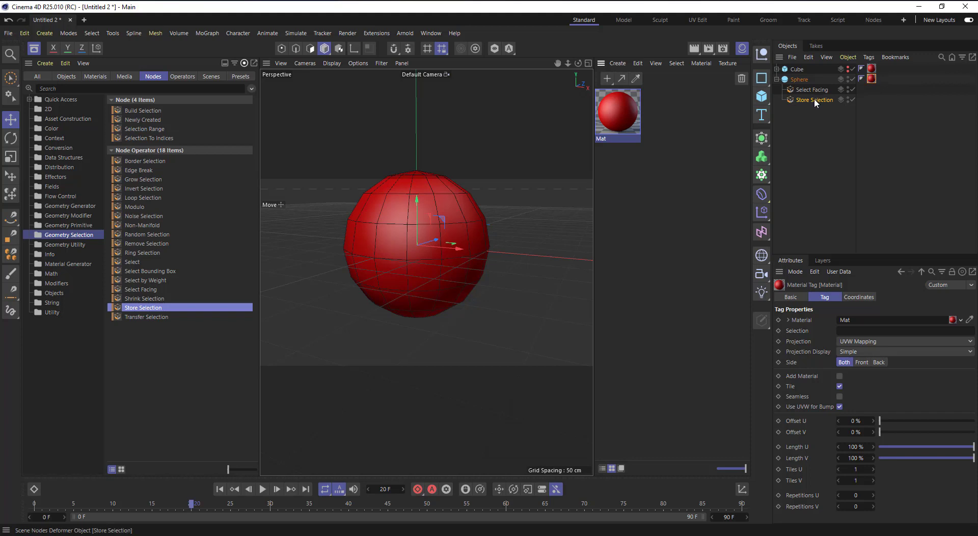
left_click(815, 100)
left_click(843, 332)
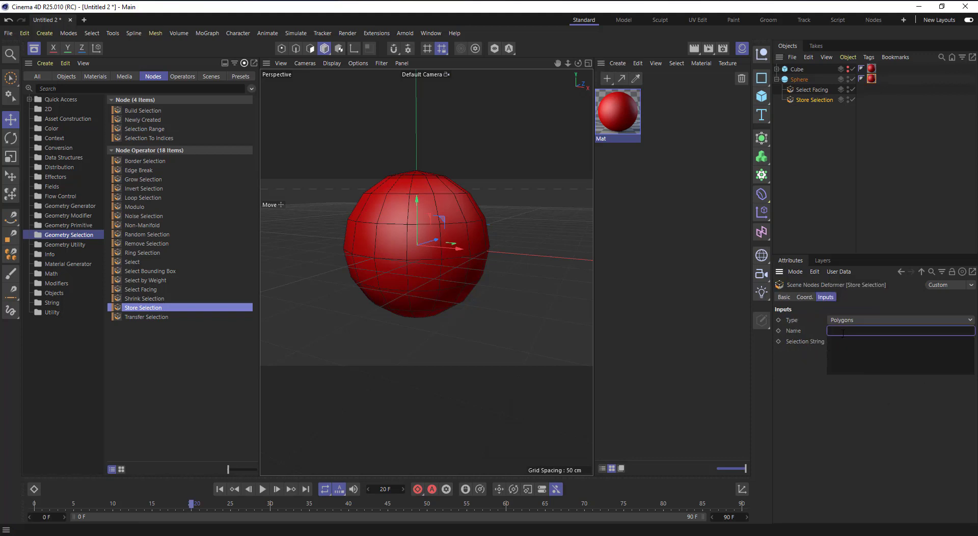
key("Return")
- Restrict the Sphere's material to stored selection 1, keeping Store Selection below Select Facing
left_click(872, 78)
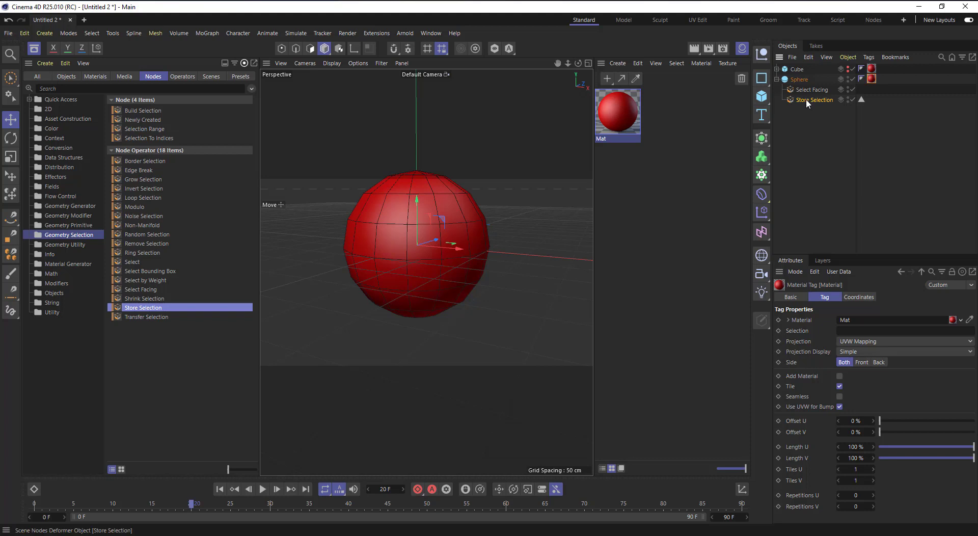
left_click_drag(814, 100, 815, 87)
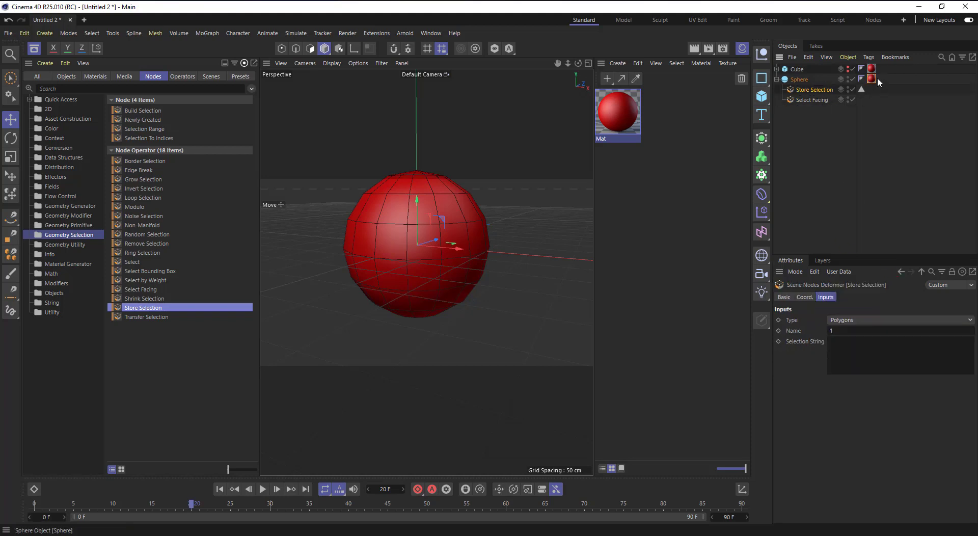
key("ctrl+z")
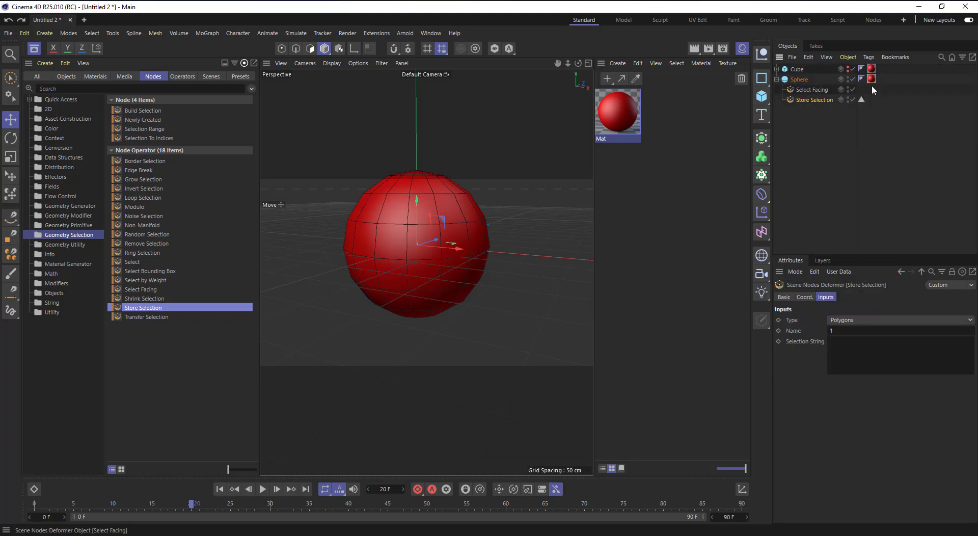
left_click(871, 79)
left_click_drag(862, 98, 860, 332)
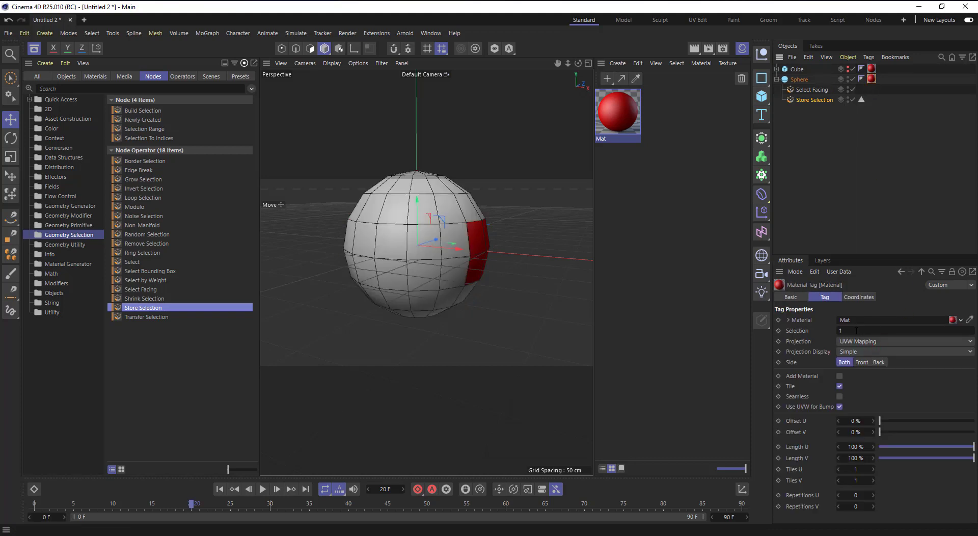
- Set the Sphere's segments to 80 and the Select Facing tolerance to 31°
left_click(799, 80)
left_click_drag(882, 332, 952, 331)
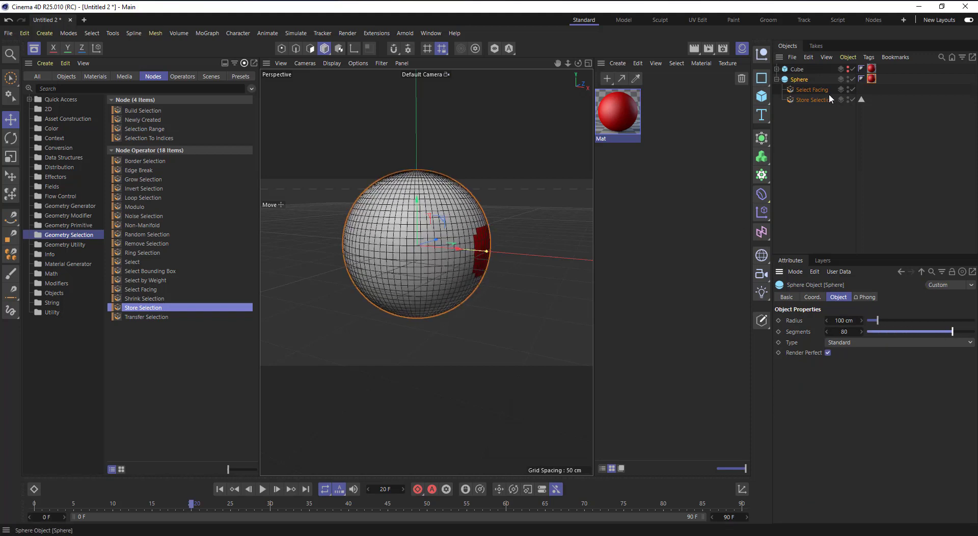
left_click(802, 90)
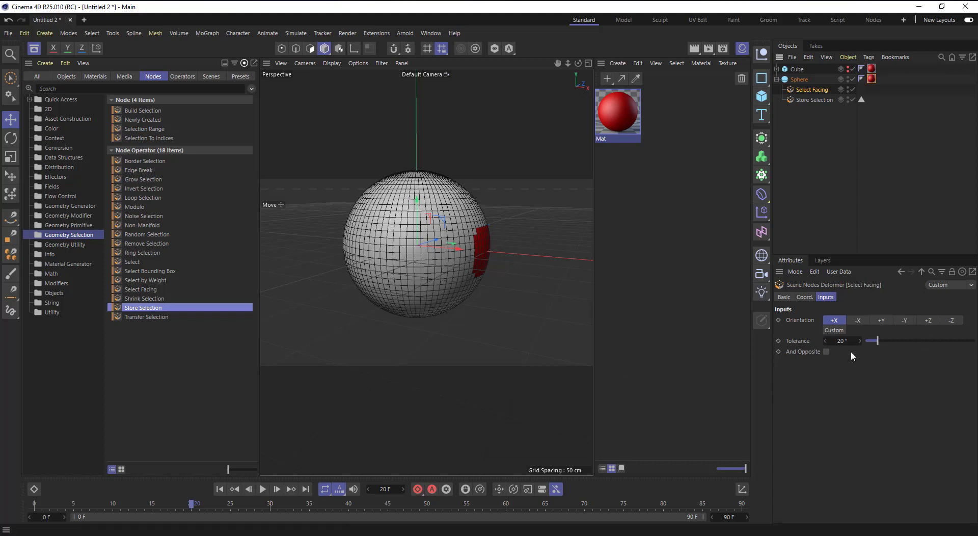
mouse_move(875, 343)
left_mouse_down()
mouse_move(943, 342)
mouse_move(880, 343)
mouse_move(915, 335)
mouse_move(884, 347)
left_mouse_up()
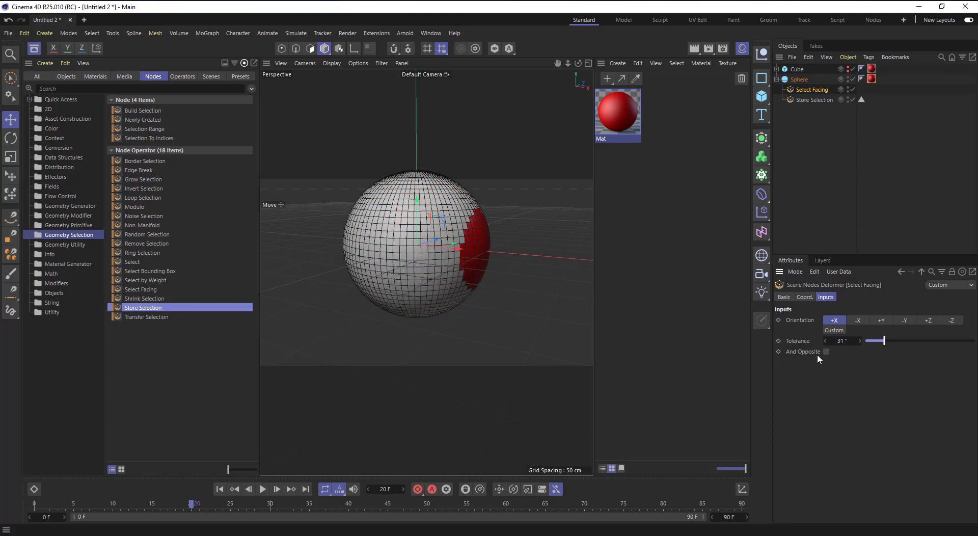
- Enable And Opposite on the Select Facing node and inspect both sides of the Sphere
left_click(826, 351)
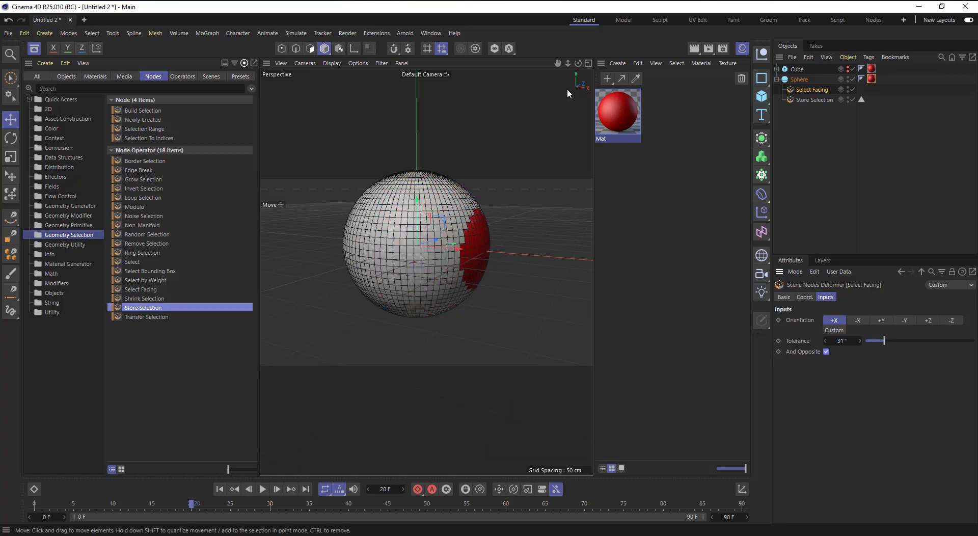
left_click_drag(578, 67, 639, 66)
scroll(401, 251, "down", 5)
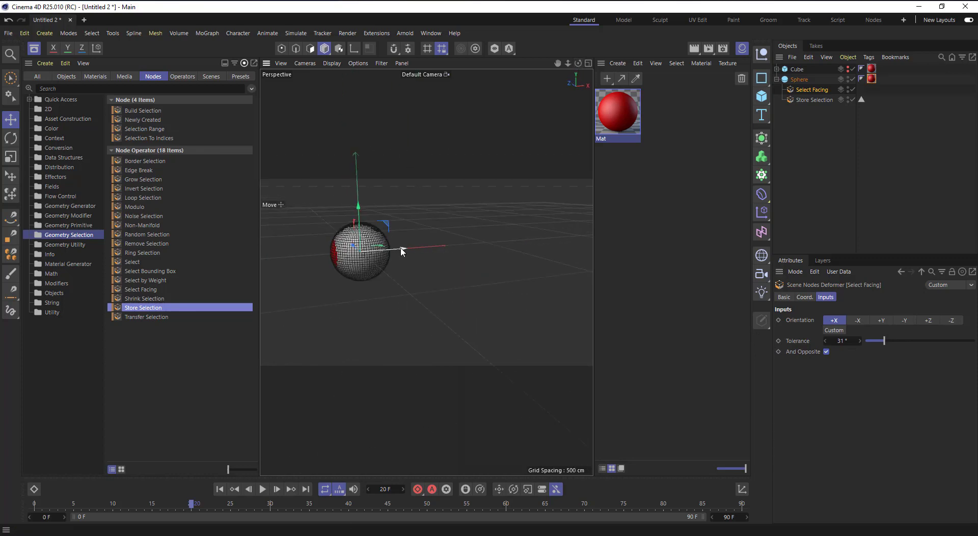
scroll(357, 257, "up", 3)
scroll(321, 264, "up", 3)
left_click_drag(578, 63, 551, 58)
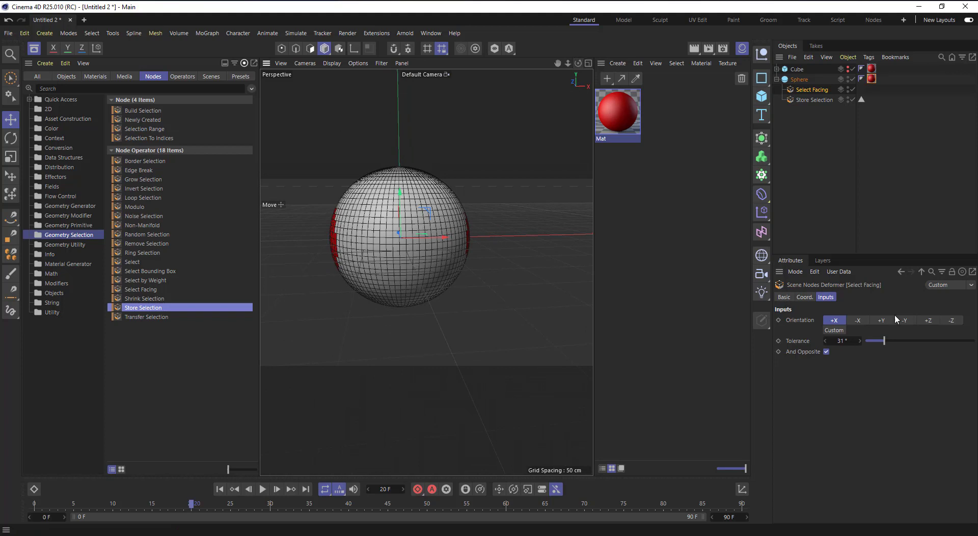
- Try the -X, +Y and +Z orientations on the Select Facing node, with tolerances of 30° and 66°
mouse_move(882, 342)
left_mouse_down()
mouse_move(913, 338)
mouse_move(883, 340)
left_mouse_up()
left_click(858, 321)
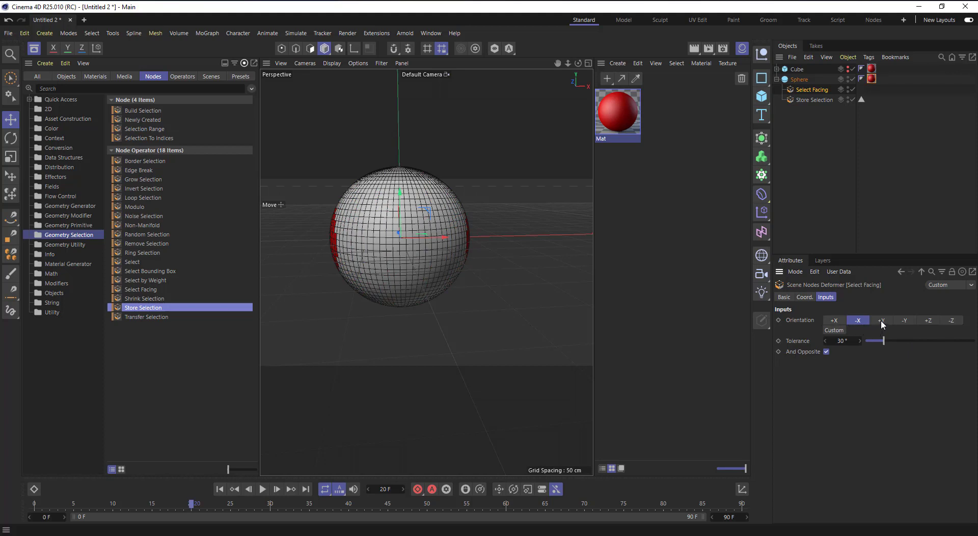
left_click(882, 321)
left_click_drag(886, 341, 906, 340)
left_click(928, 320)
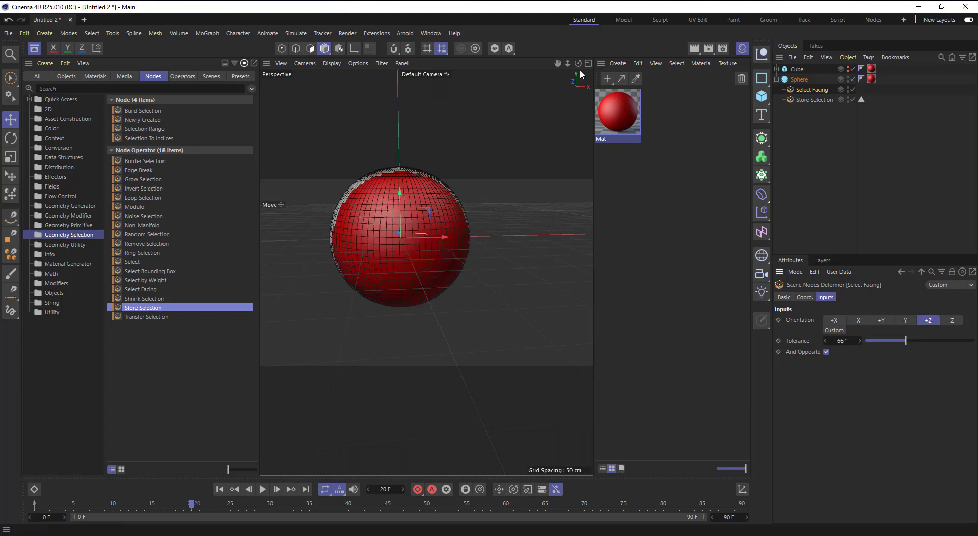
left_click_drag(578, 63, 558, 63)
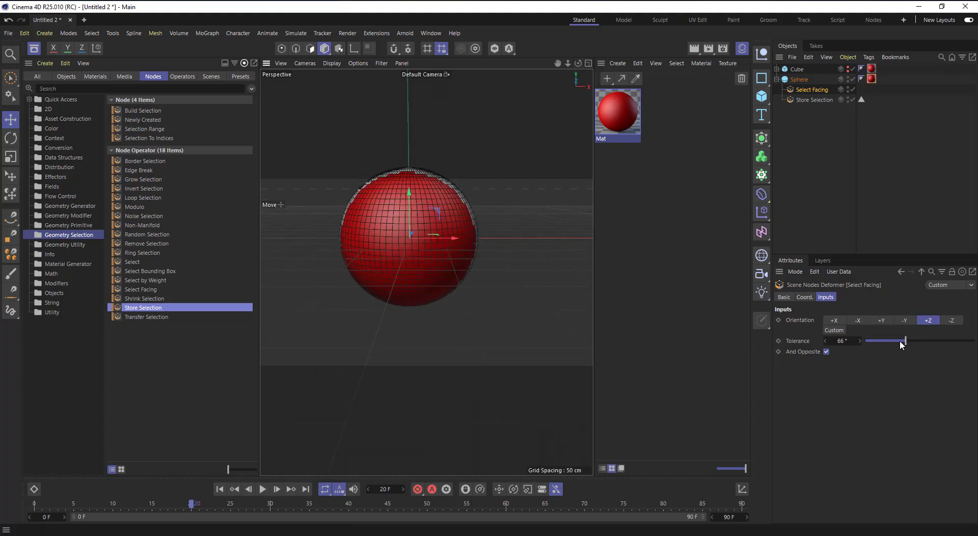
- Set the Select Facing node's orientation to +X and its tolerance to 28°
left_click_drag(901, 341, 882, 340)
left_click(834, 321)
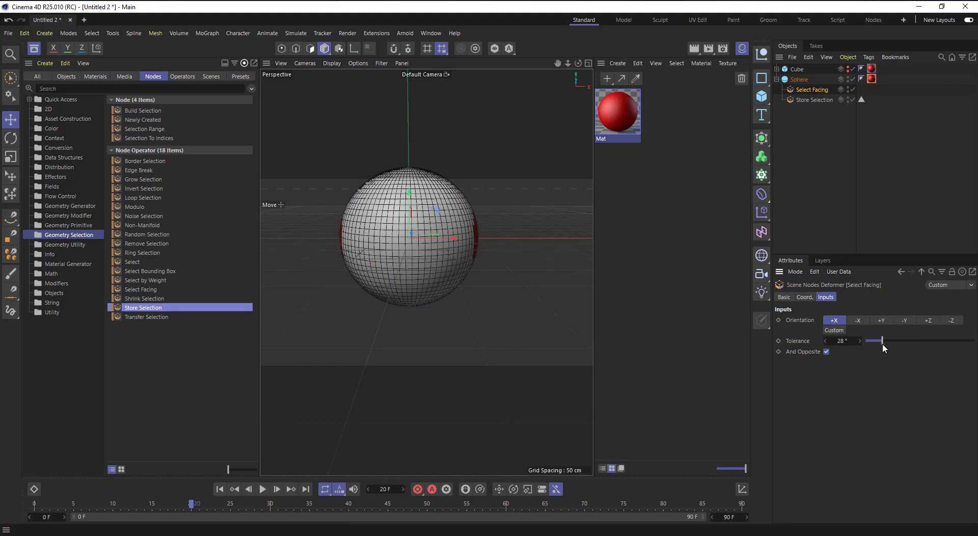
- Set the Select Facing tolerance to 43° and add a Delete node below Store Selection on the Sphere
mouse_move(883, 344)
left_mouse_down()
mouse_move(918, 340)
mouse_move(891, 340)
left_mouse_up()
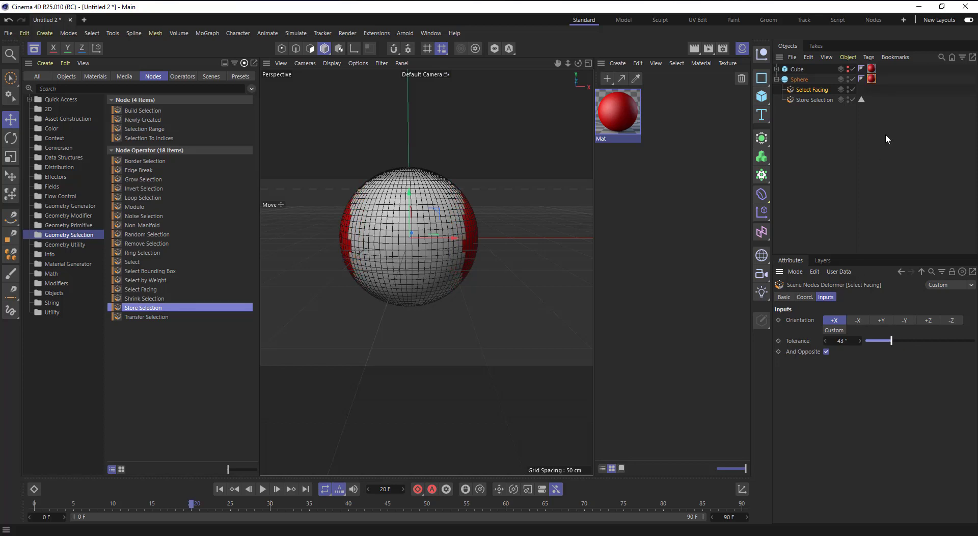
left_click(65, 216)
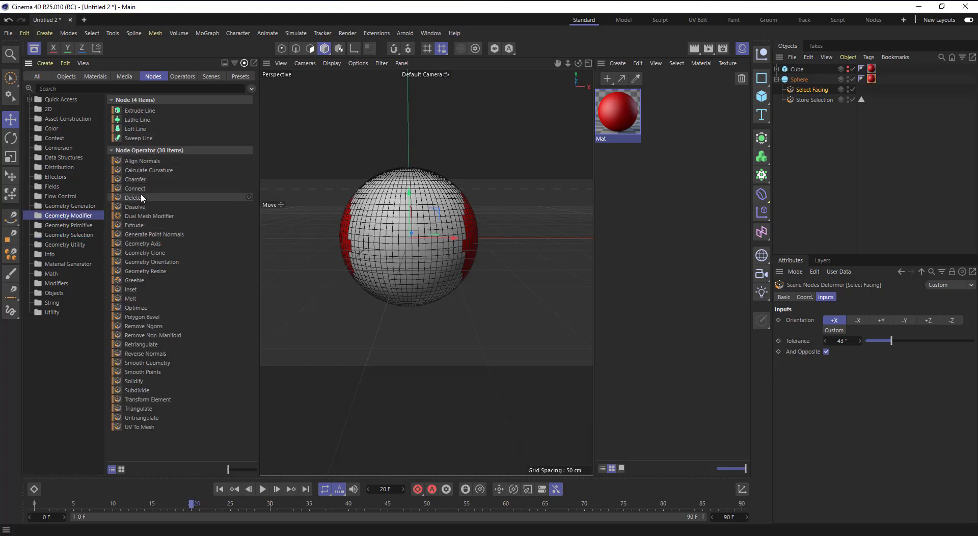
left_click_drag(133, 198, 812, 108)
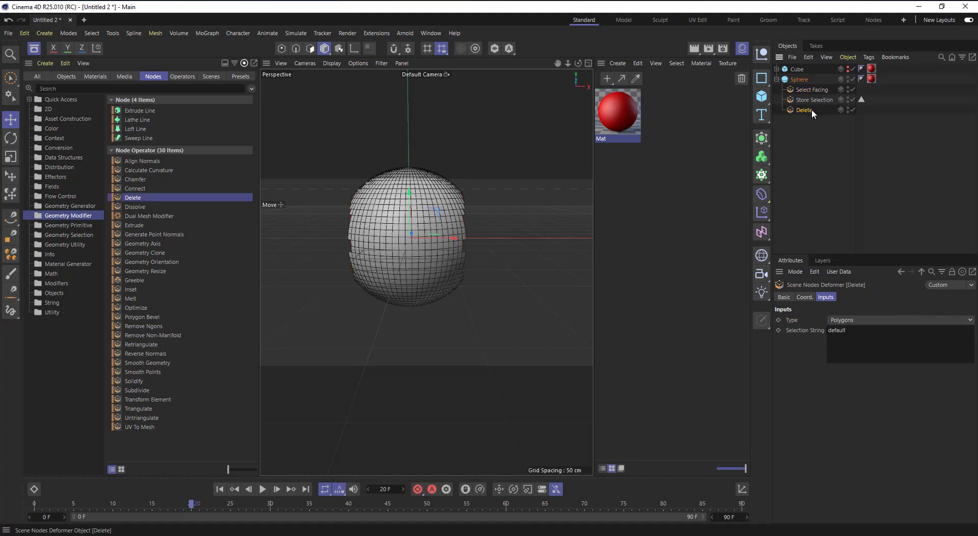
left_click_drag(578, 64, 530, 71)
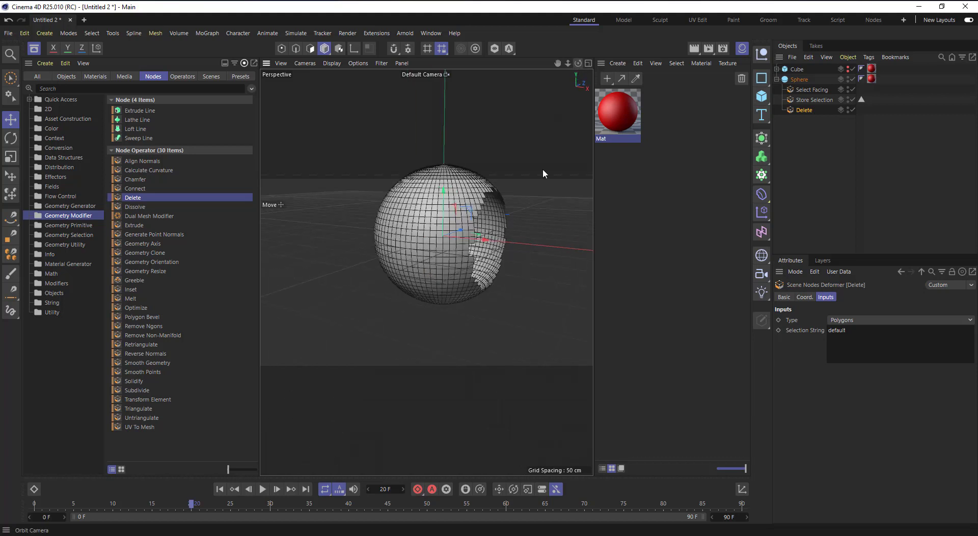
scroll(514, 181, "up", 3)
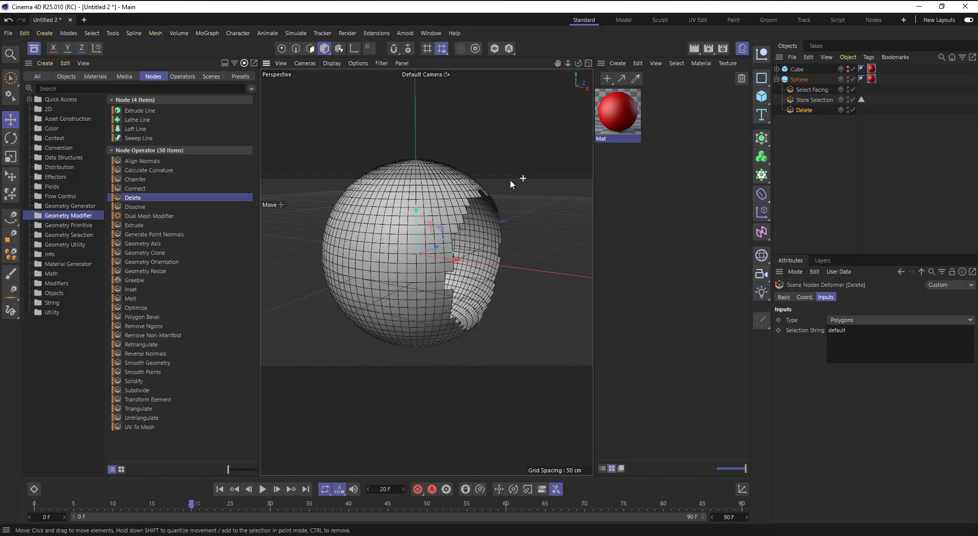
- Animate the Select Facing tolerance from 0° at frame 0 to 165° at frame 29 and play it back
left_click(813, 101)
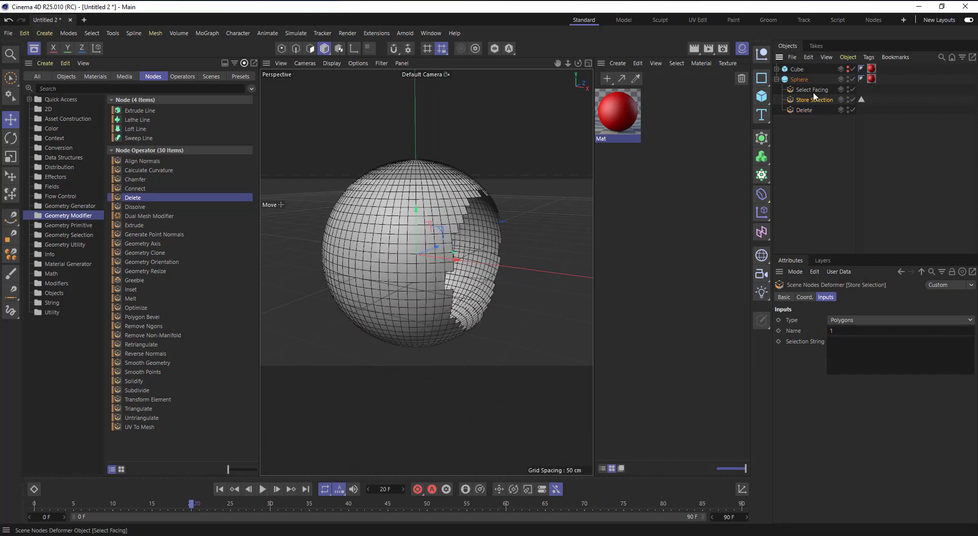
left_click(810, 90)
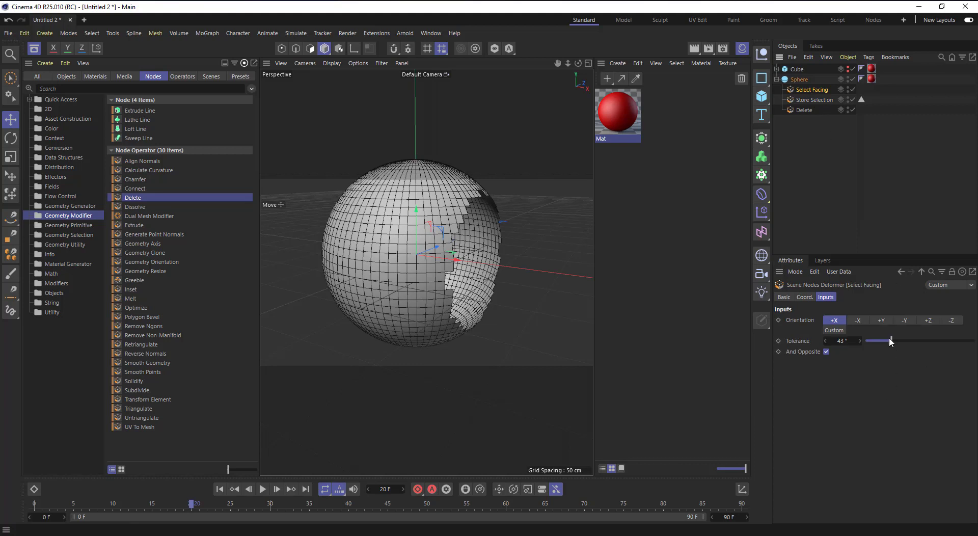
left_click_drag(890, 339, 790, 351)
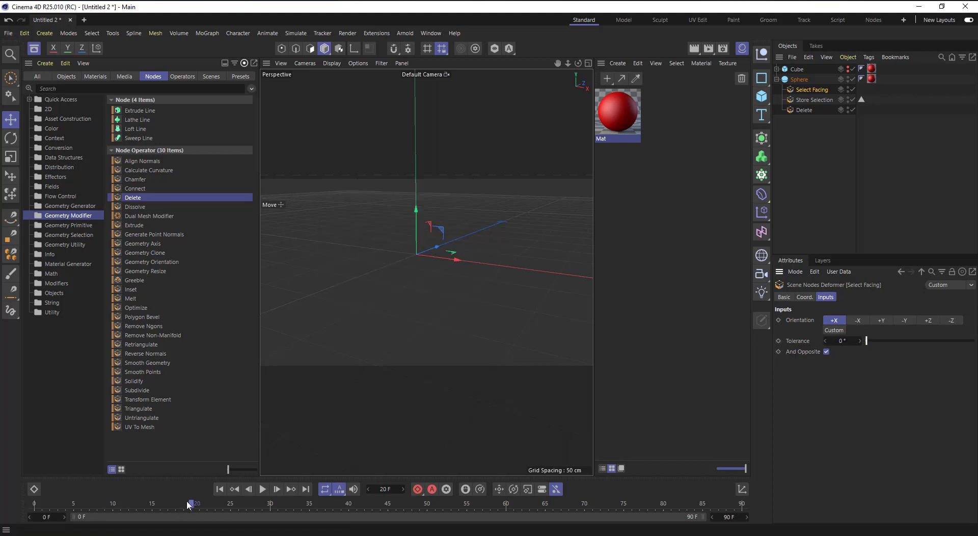
left_click_drag(188, 502, 9, 506)
left_click(262, 506)
left_click_drag(861, 337, 968, 343)
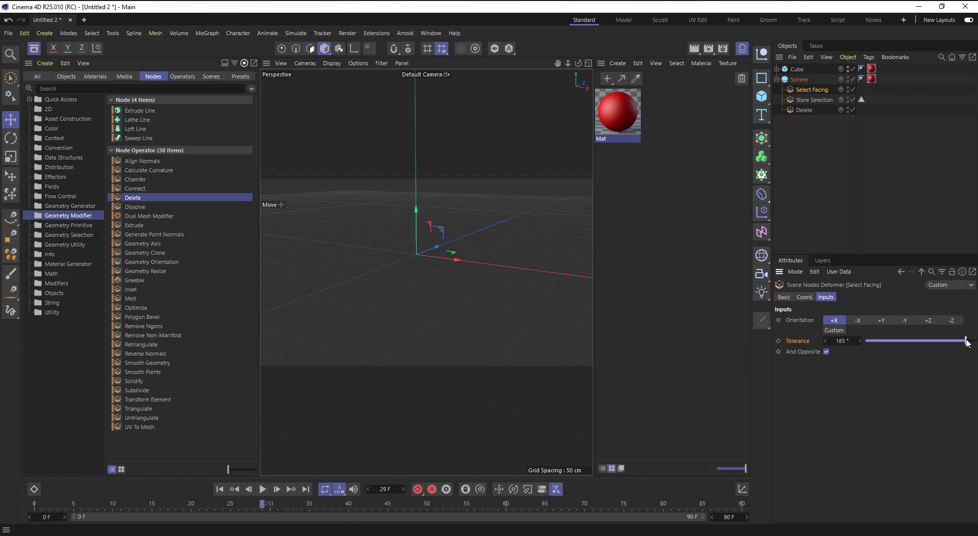
left_click(778, 341)
left_click(219, 489)
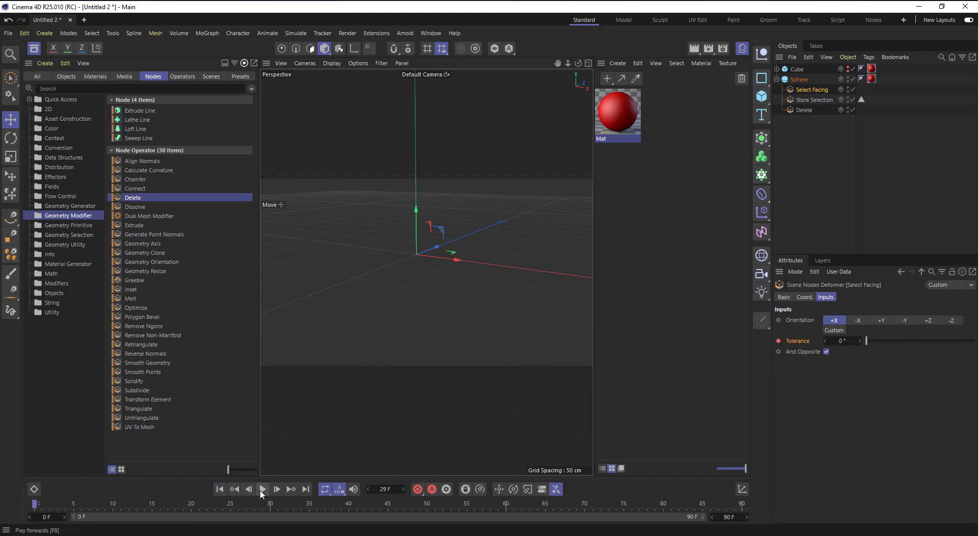
left_click(262, 489)
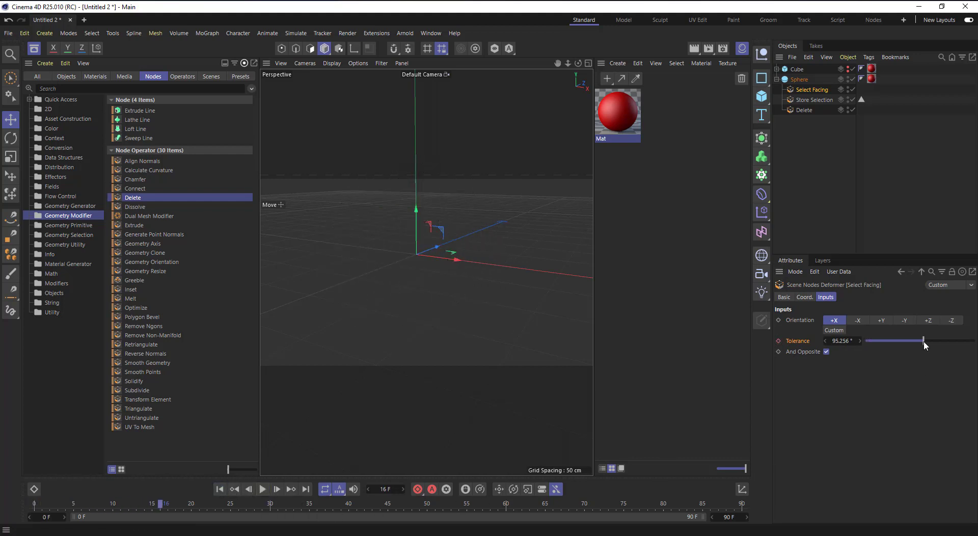
- Return to frame 0, remove the tolerance key and set the Select Facing tolerance to 37°
left_click_drag(923, 342, 783, 340)
left_click_drag(155, 502, 3, 523)
left_click(779, 341)
mouse_move(879, 341)
left_mouse_down()
mouse_move(869, 341)
mouse_move(889, 342)
left_mouse_up()
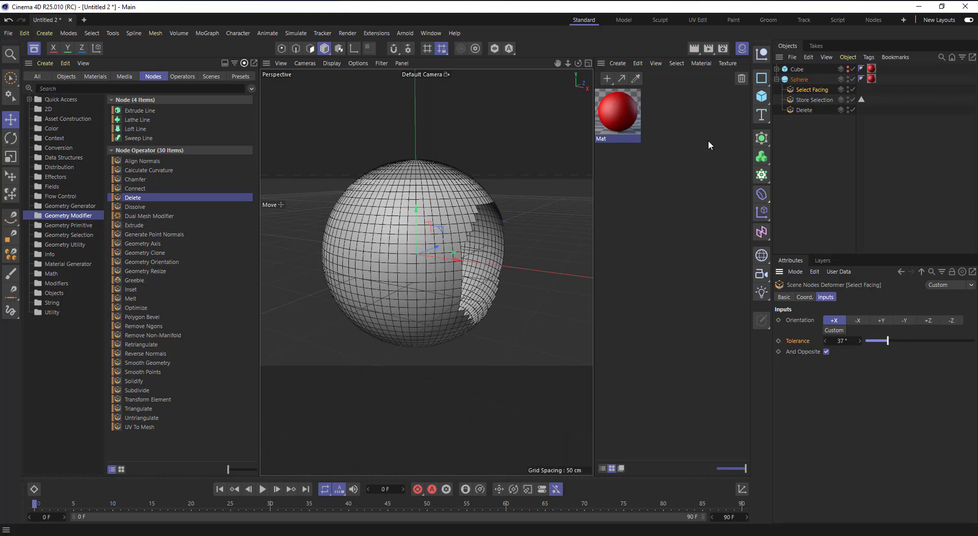
left_click(800, 80)
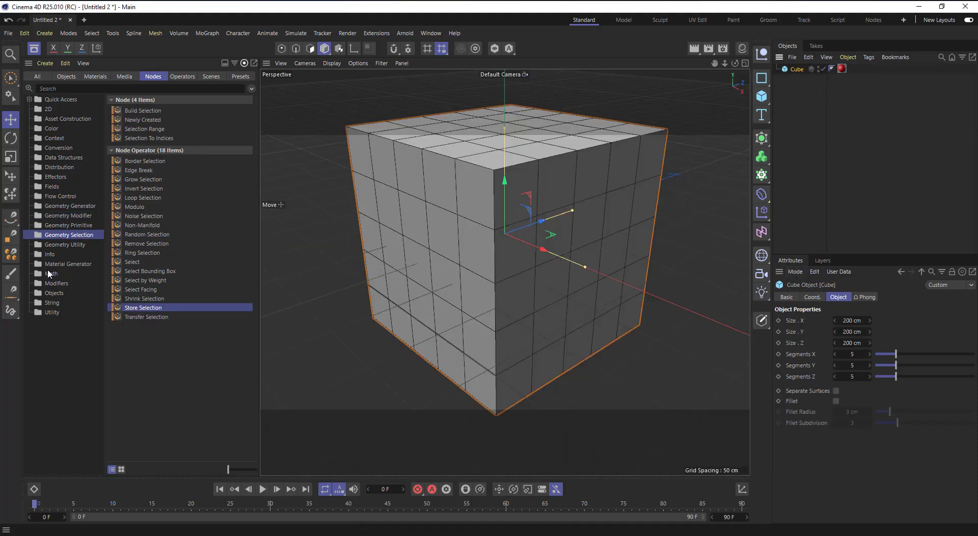
- Add an Inset node to the Cube with Inset at 50% and Inset Variation at 21%
left_click(60, 206)
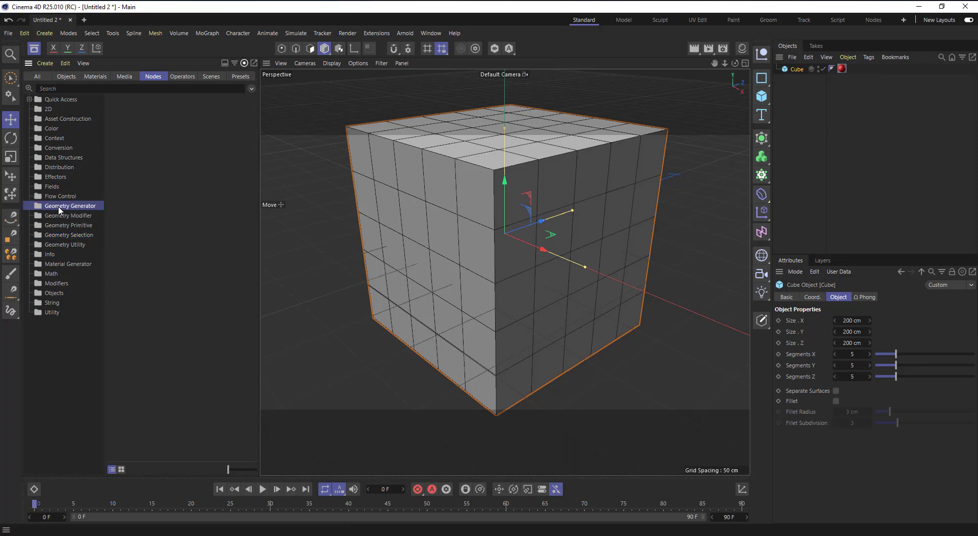
left_click(59, 217)
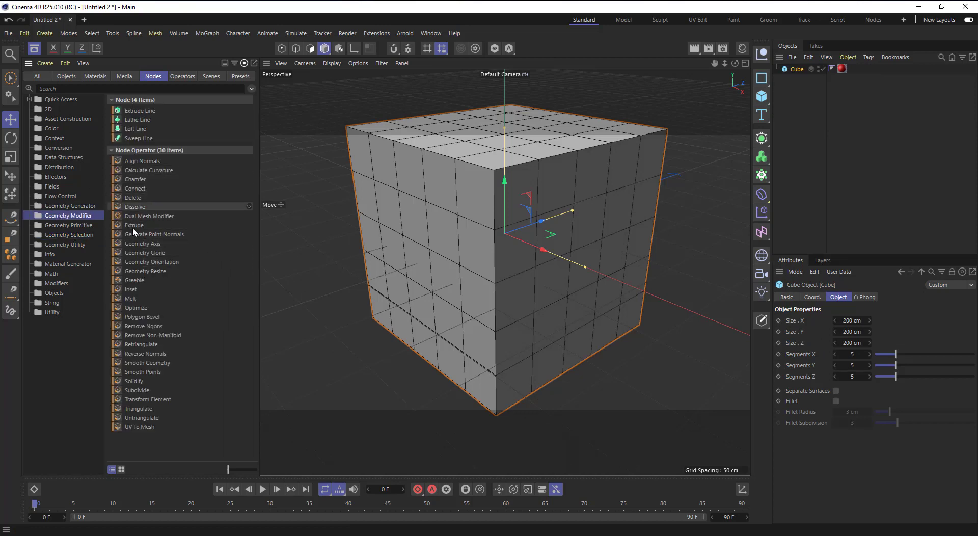
left_click_drag(134, 291, 744, 99)
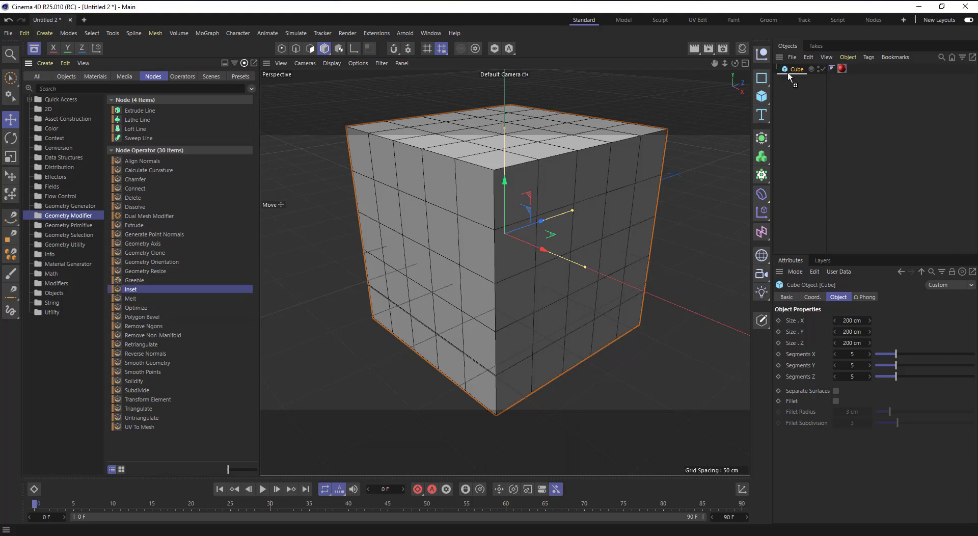
left_click_drag(788, 72, 792, 69)
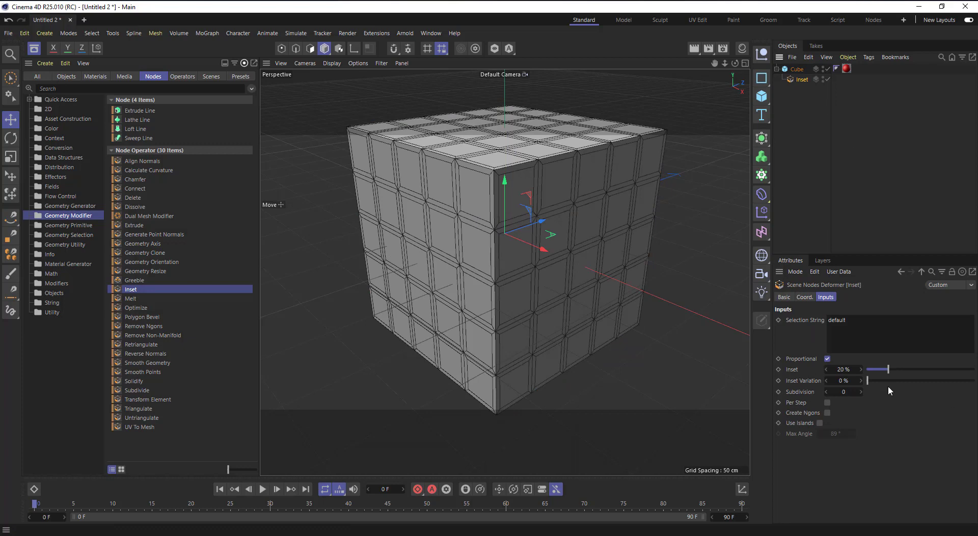
left_click_drag(887, 371, 921, 367)
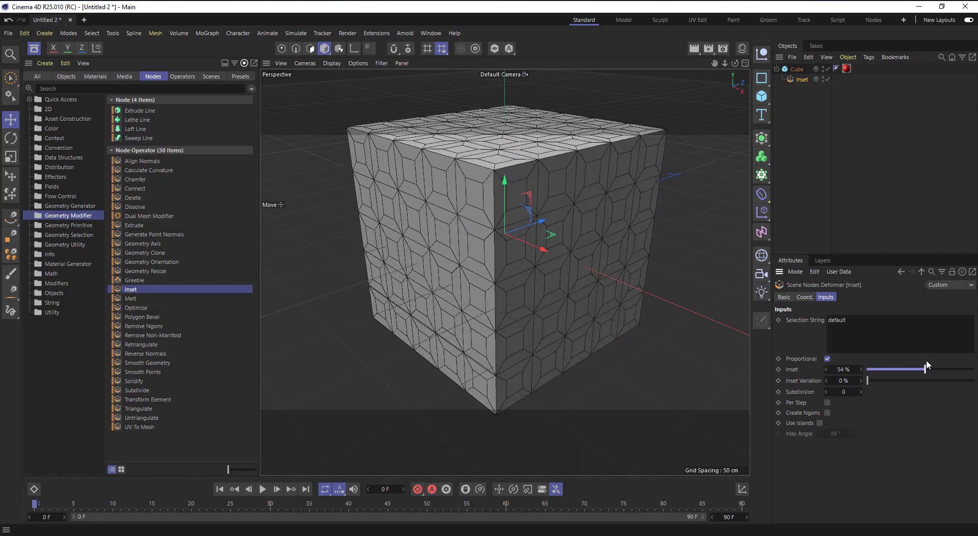
left_click_drag(866, 382, 892, 382)
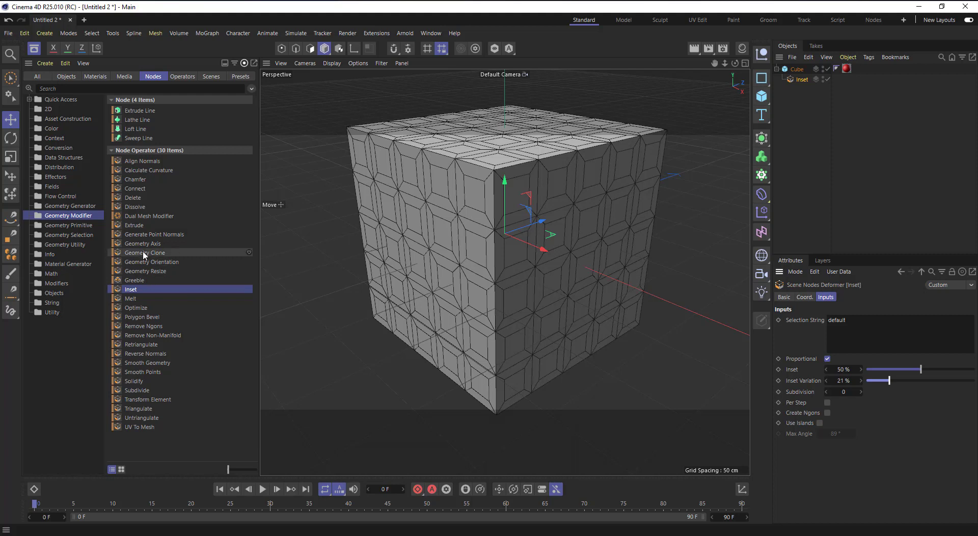
- Try a Delete node and an Extrude node below the Inset node on the Cube, removing each one
left_click_drag(134, 198, 810, 88)
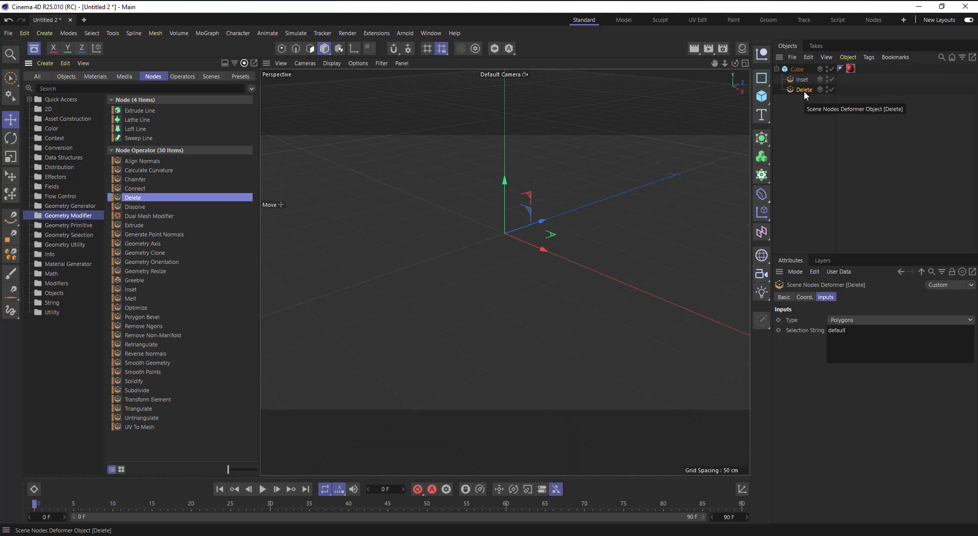
key("Delete")
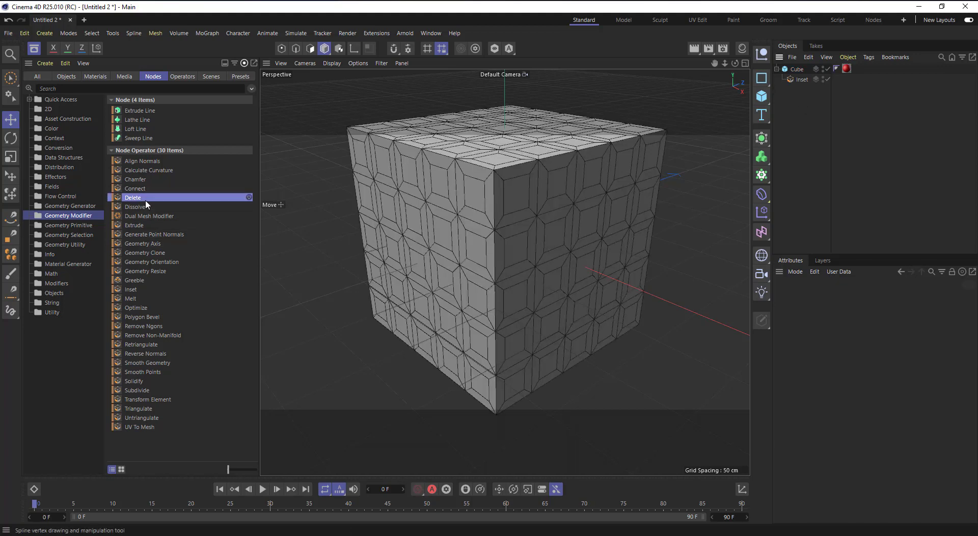
left_click_drag(140, 229, 796, 84)
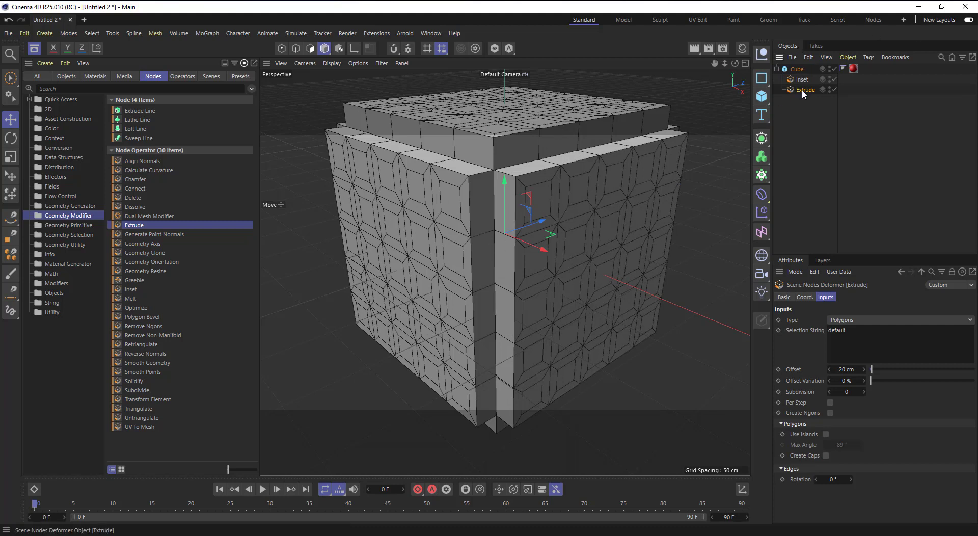
key("Delete")
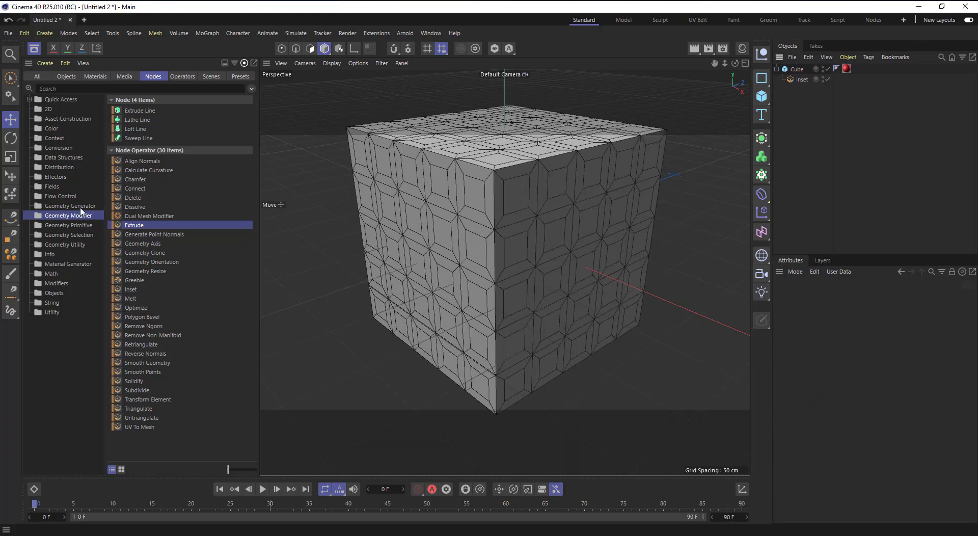
- Add a Select node above the Inset node on the Cube and fill in its selection string
left_click(74, 235)
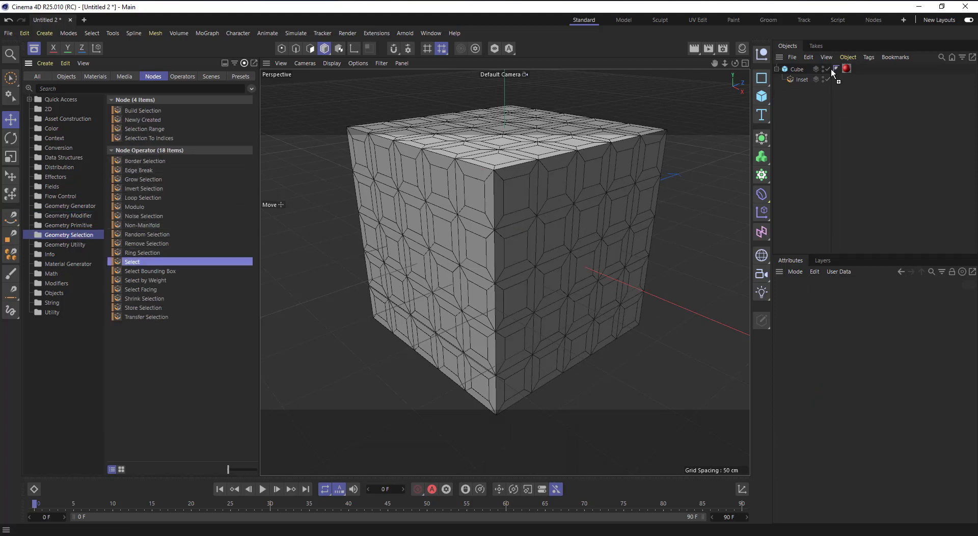
left_click_drag(830, 68, 830, 72)
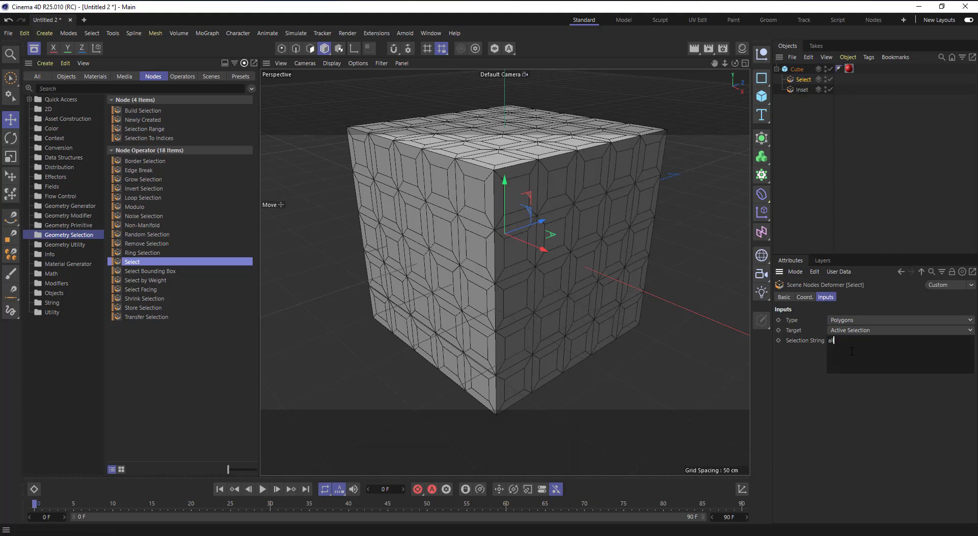
left_click(803, 89)
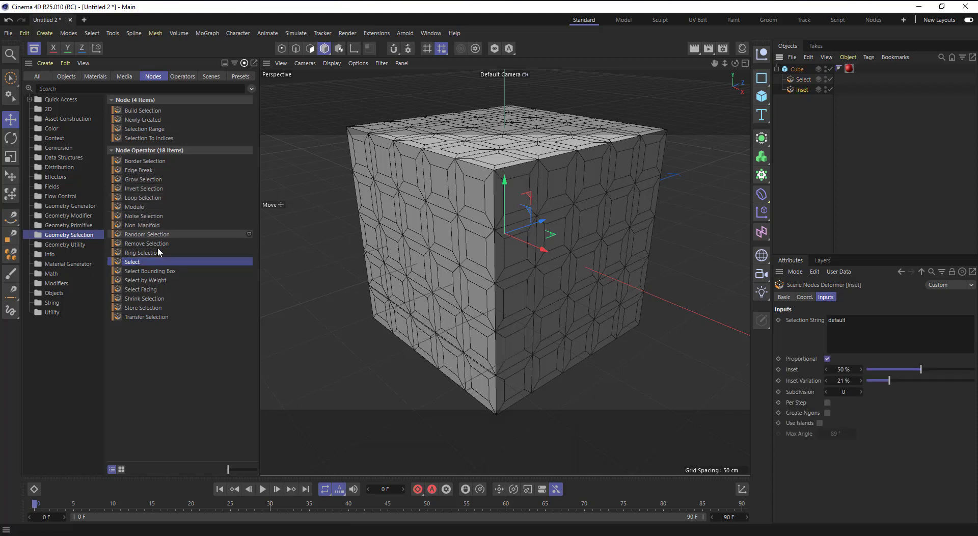
- Add an Extrude node below the Inset node on the Cube and inspect the extruded polygons
left_click(72, 217)
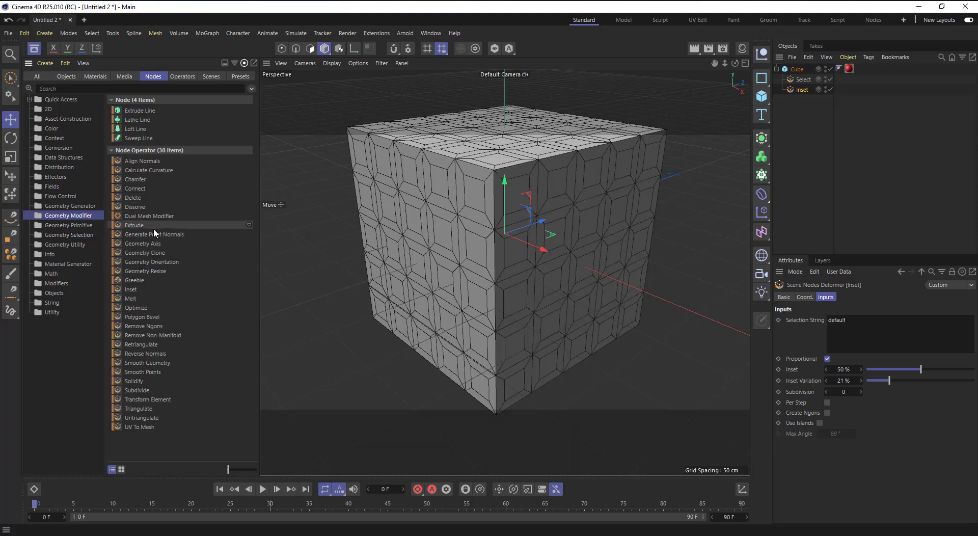
left_click_drag(143, 230, 798, 96)
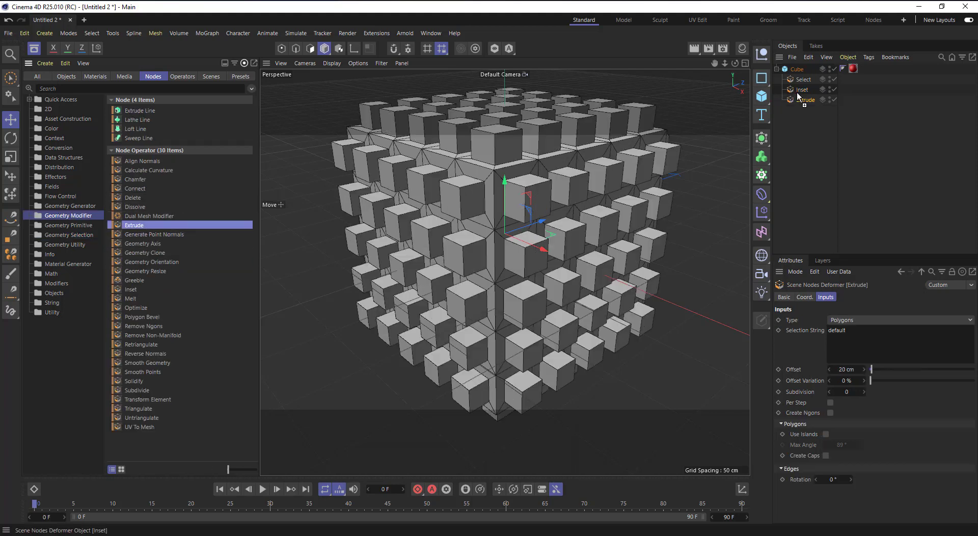
left_click_drag(564, 214, 375, 215, "alt")
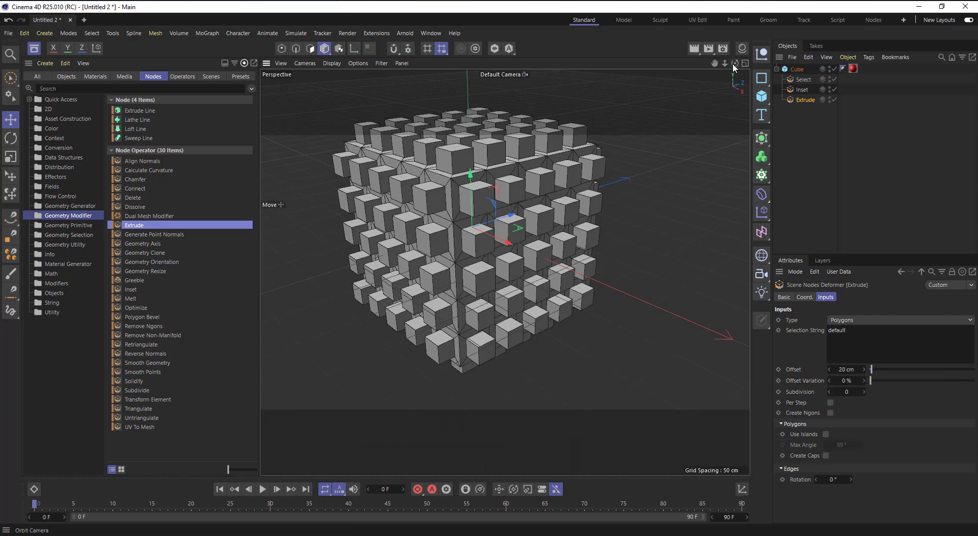
left_click_drag(734, 63, 728, 63)
scroll(468, 170, "down", 1)
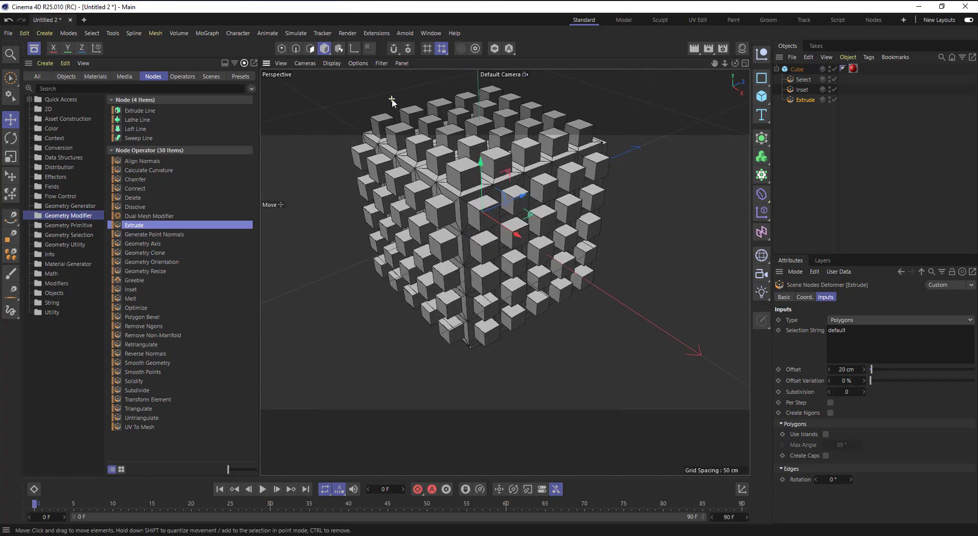
scroll(419, 145, "up", 2)
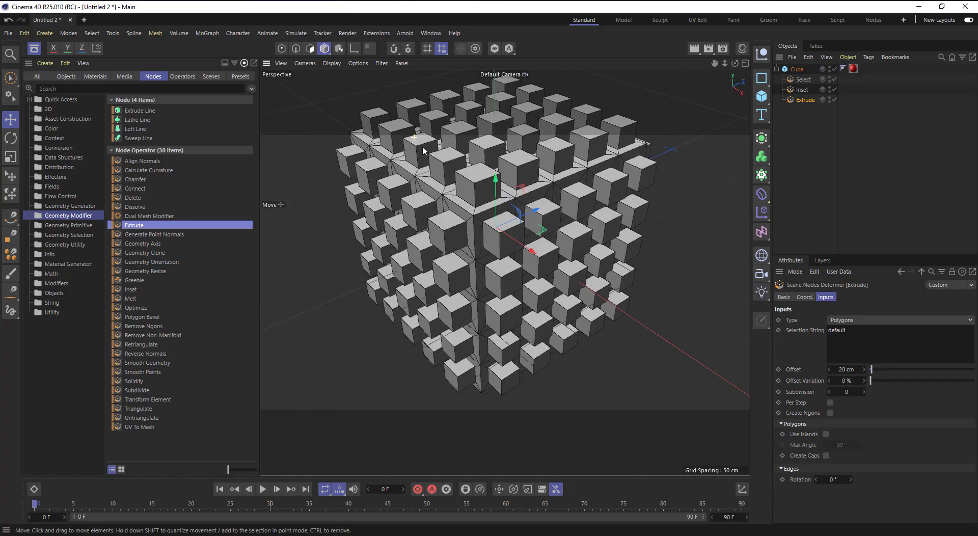
- Duplicate the Inset and Extrude nodes below the first pair on the Cube and inspect the stacked extrusions
mouse_move(799, 104)
left_mouse_down()
mouse_move(798, 89)
mouse_move(807, 108)
left_mouse_up()
left_click(803, 90)
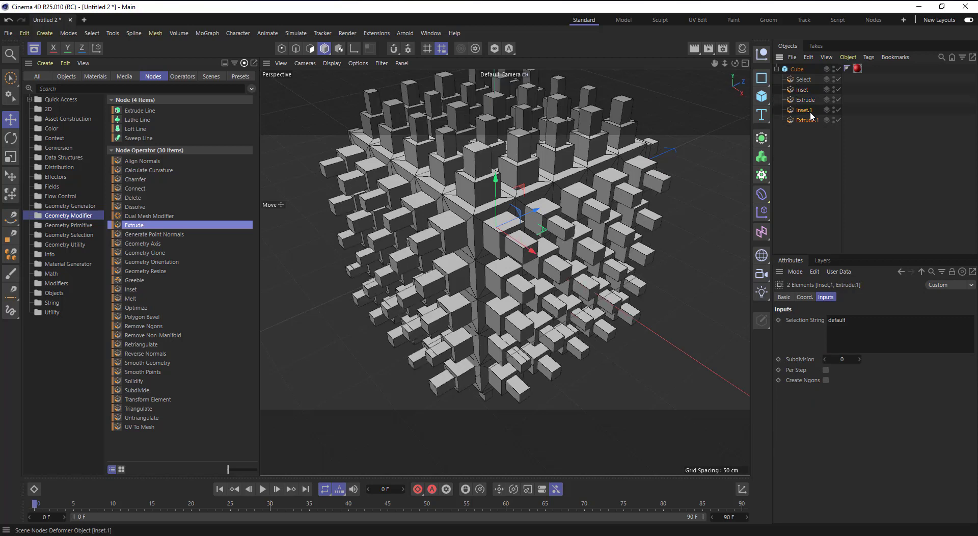
scroll(518, 182, "down", 3)
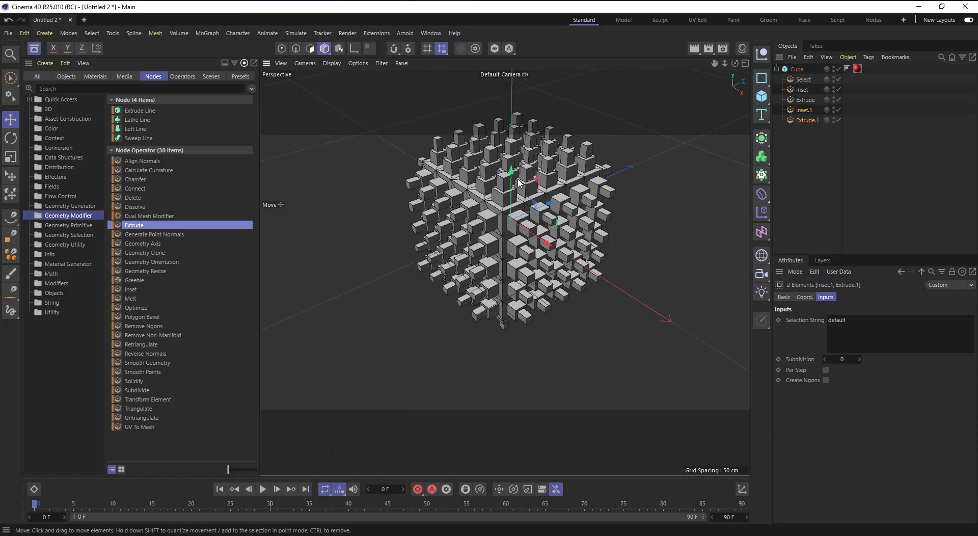
scroll(519, 182, "up", 3)
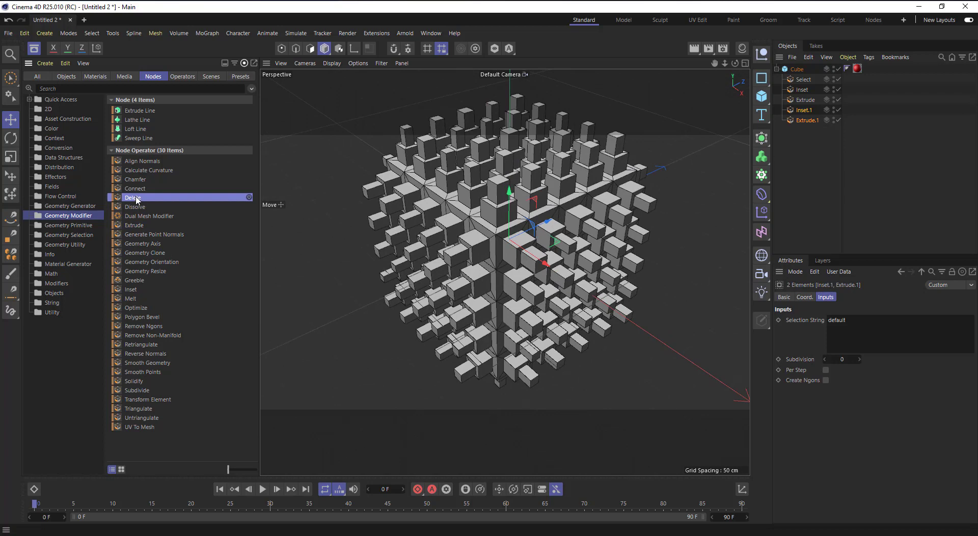
- Add a Delete node at the end of the Cube's node stack and duplicate the second Inset and Extrude pair above it
left_click_drag(825, 127, 809, 126)
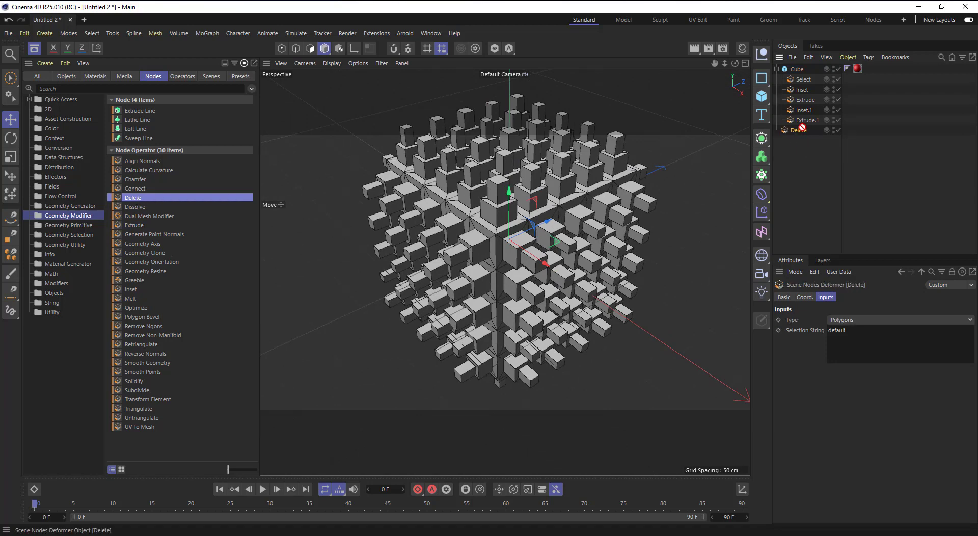
scroll(555, 208, "up", 4)
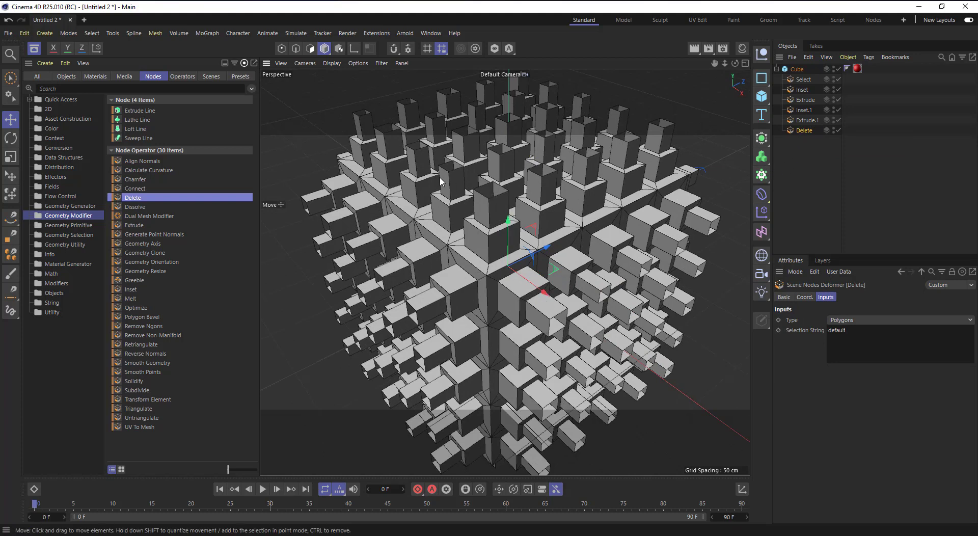
left_click(807, 120)
left_click(804, 111)
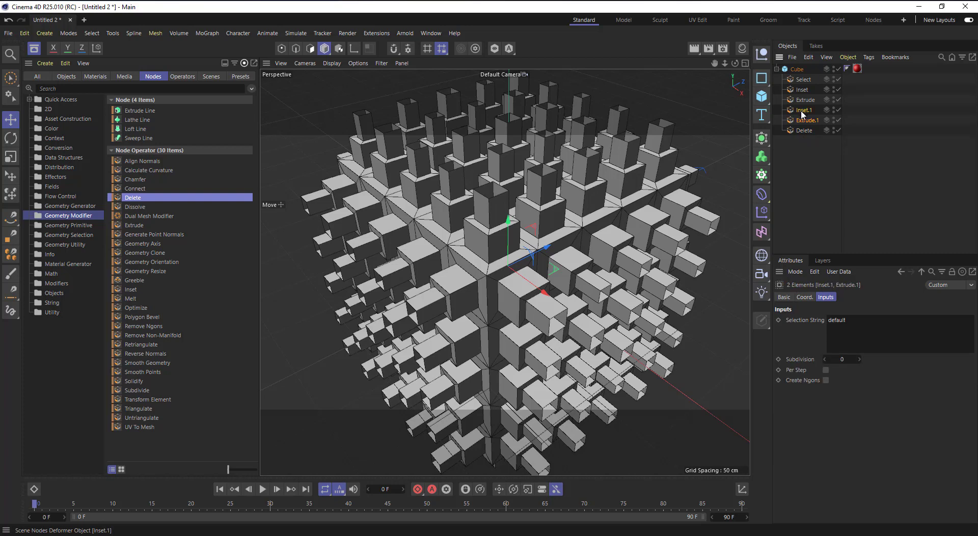
left_click(803, 119, "ctrl")
left_click_drag(803, 118, 804, 126)
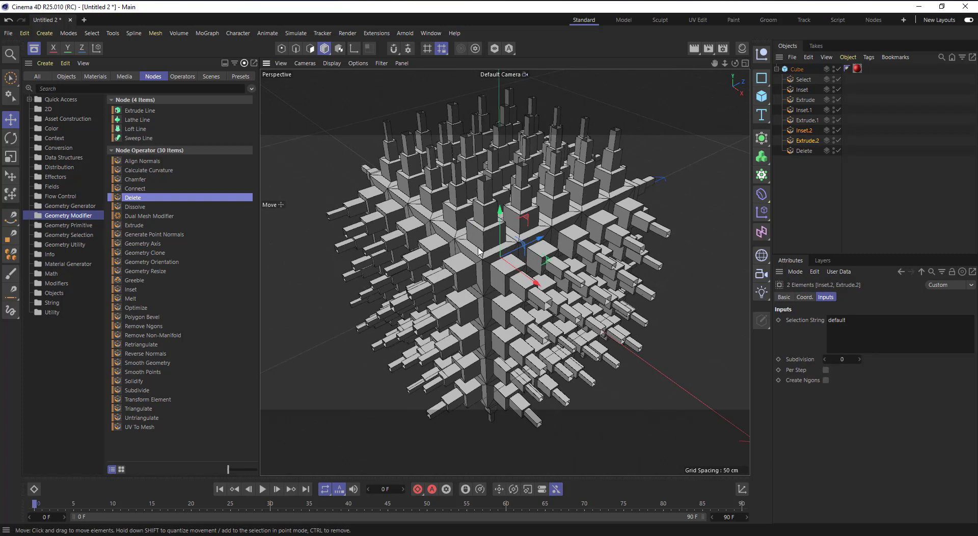
scroll(521, 126, "up", 2)
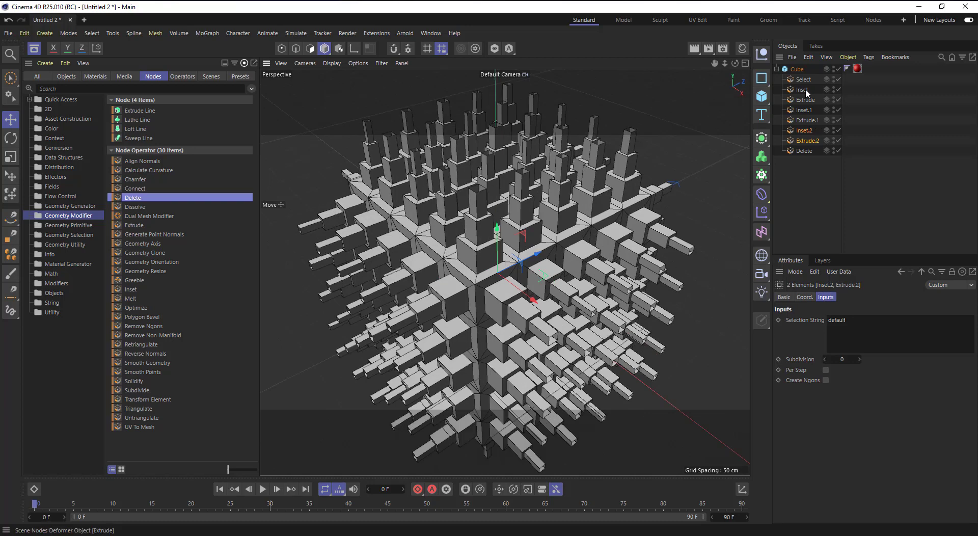
- Add a Subdivision Surface generator and make the Cube with its node stack a child of it
left_click(760, 139, "alt")
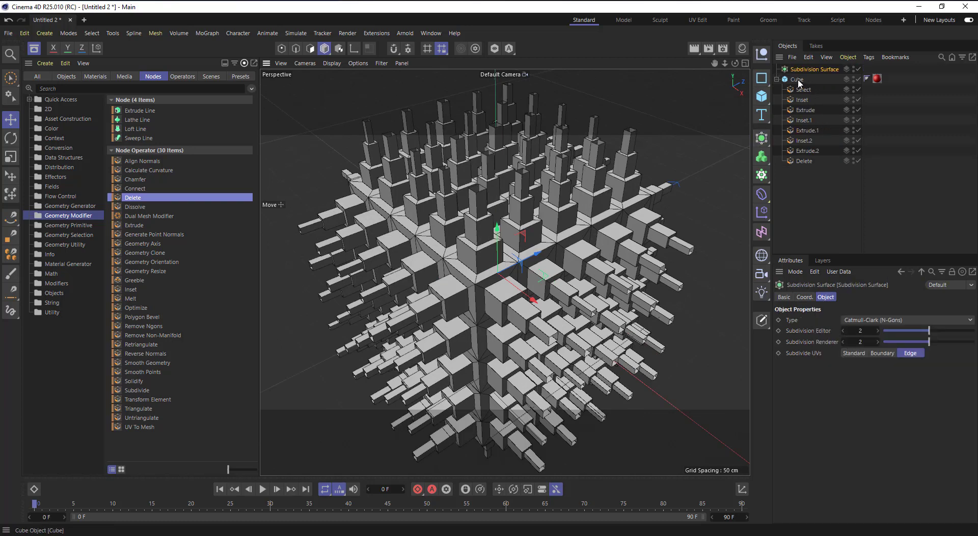
left_click_drag(812, 73, 812, 71)
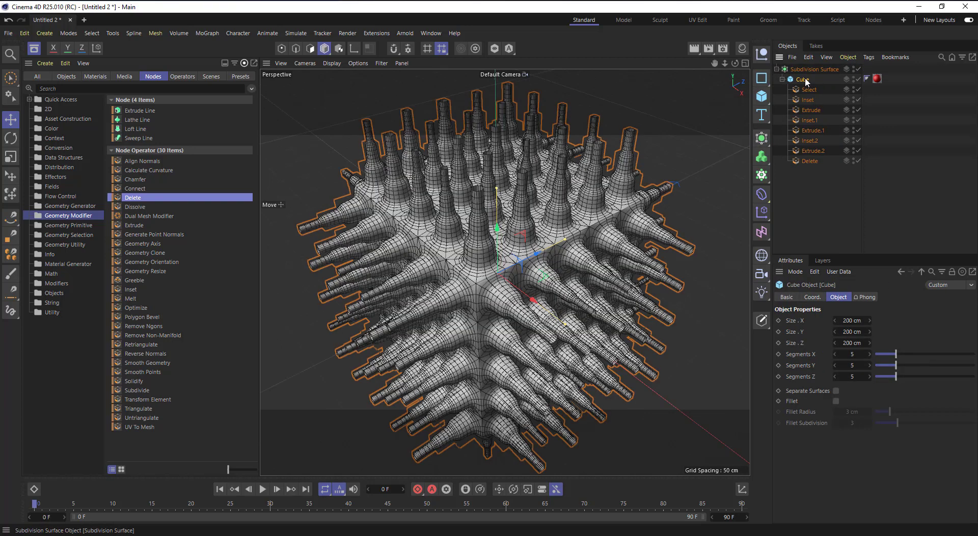
left_click(818, 198)
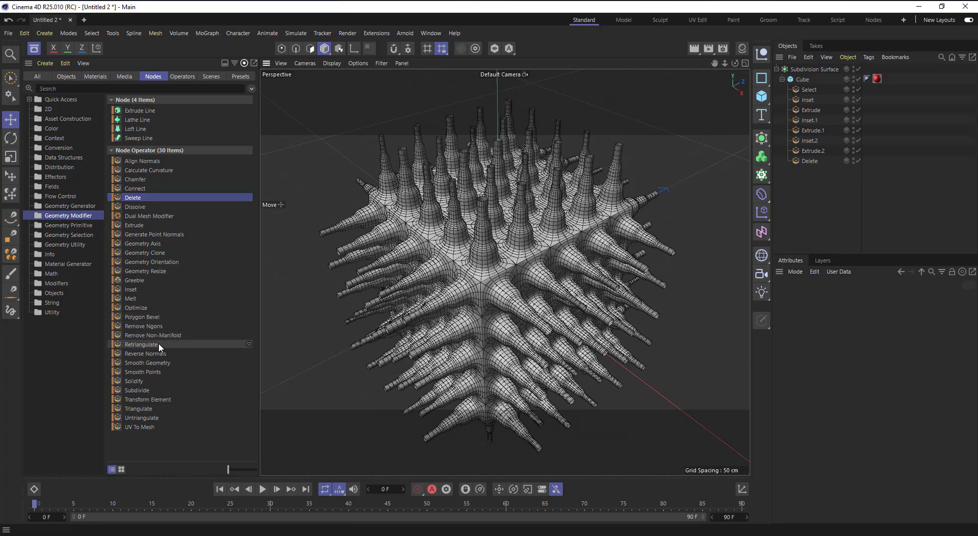
- Collapse the Subdivision Surface hierarchy and hide it in both the editor and the renderer
left_click(782, 79)
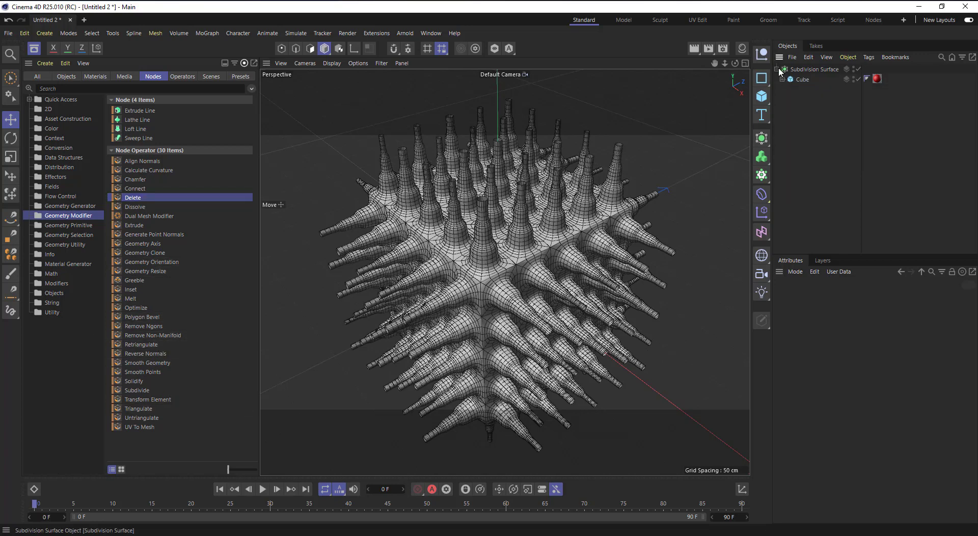
left_click(777, 68)
left_click(806, 70)
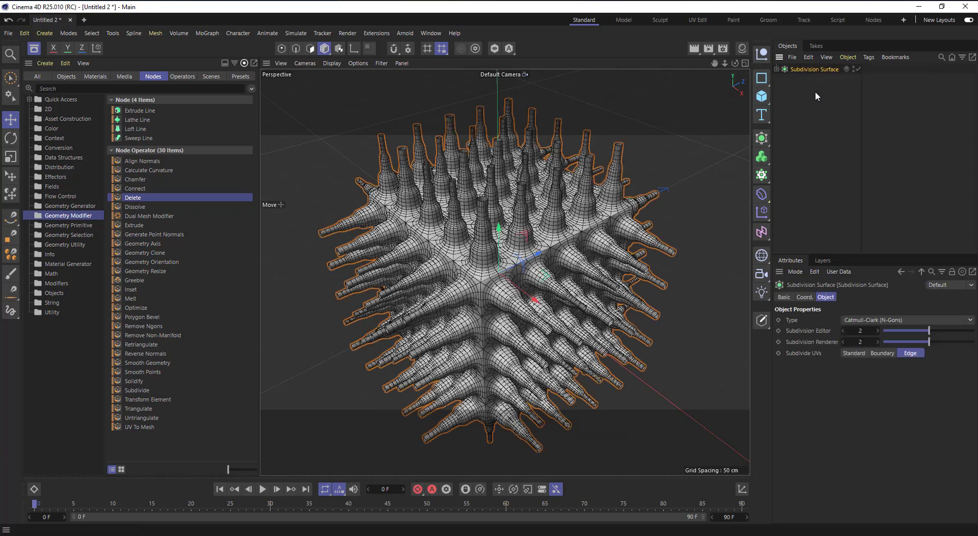
left_click(854, 67)
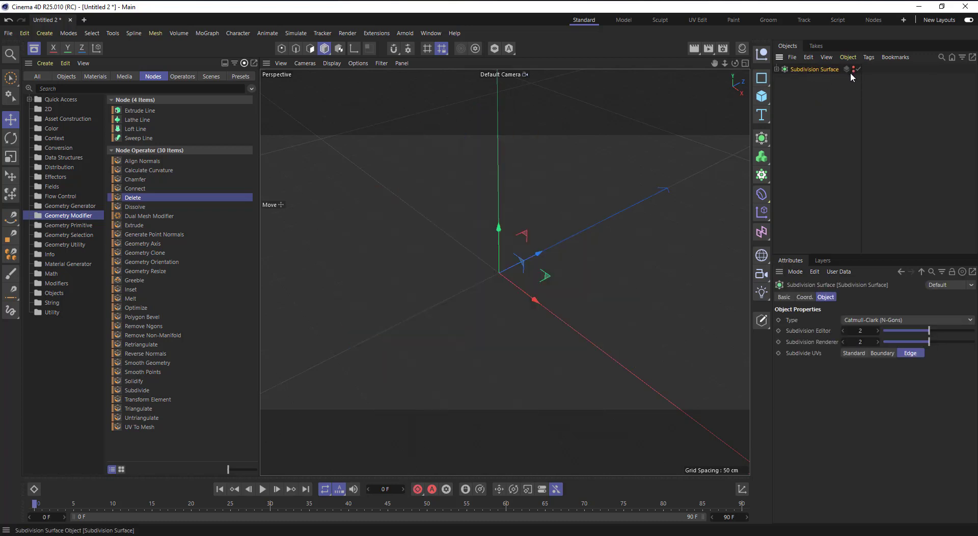
scroll(378, 244, "up", 1)
scroll(630, 247, "up", 1)
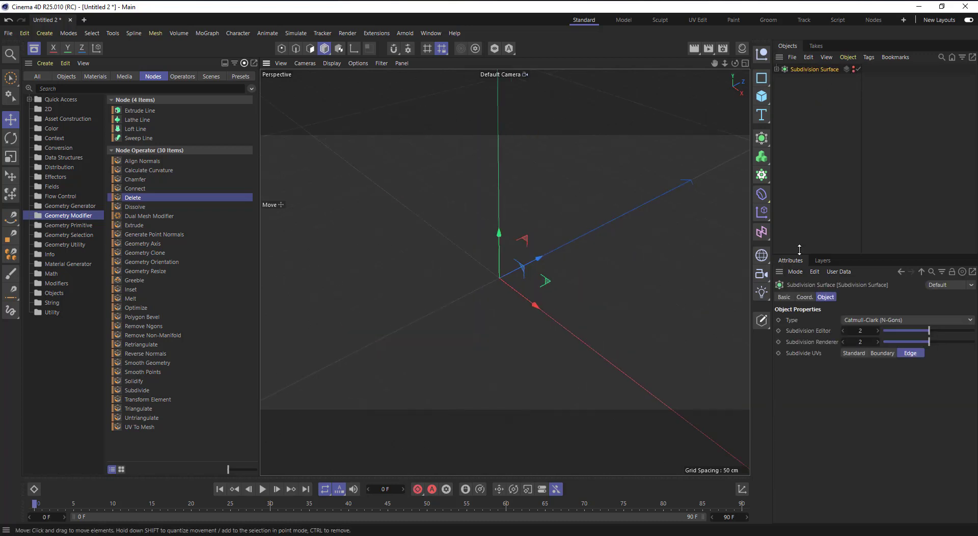
- Add a Platonic primitive to the scene
left_click(761, 96)
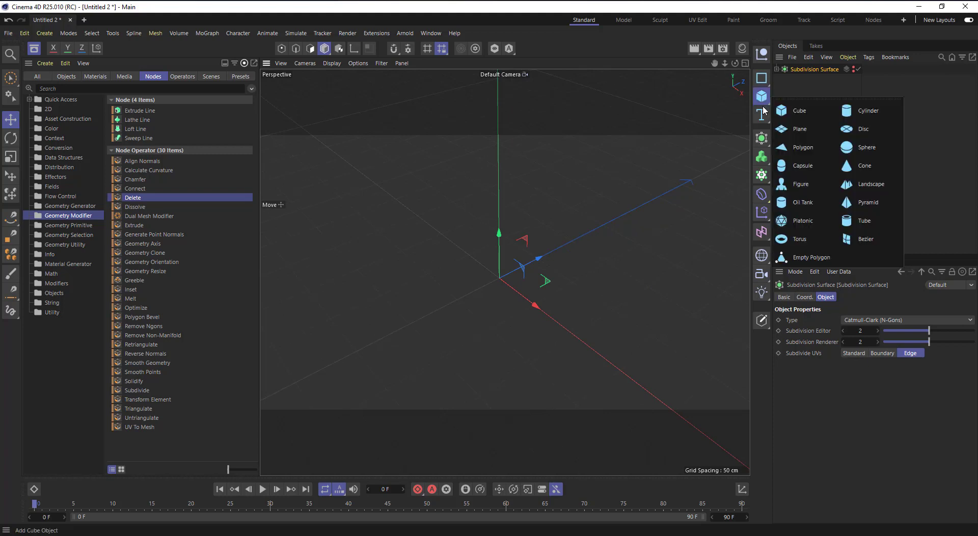
left_click(805, 223)
scroll(500, 267, "up", 2)
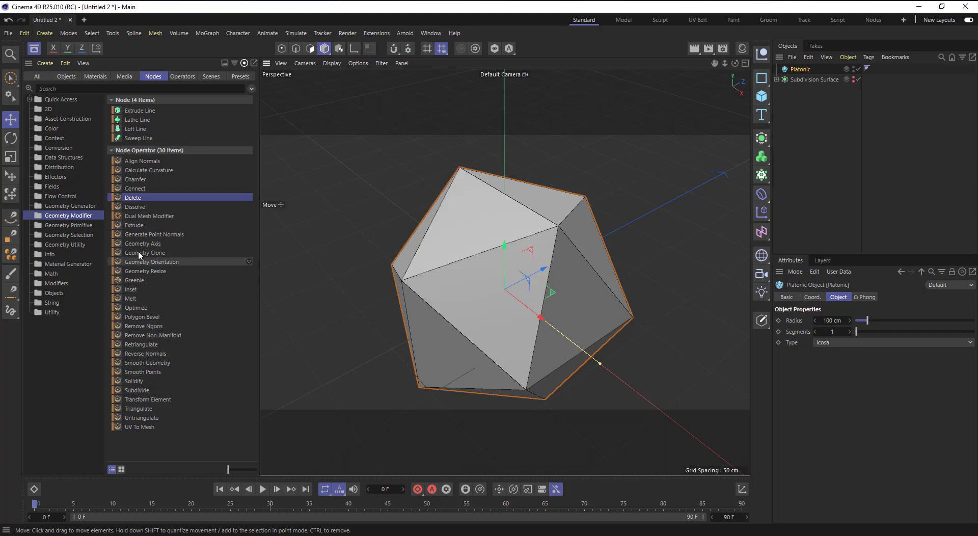
- Add a Chamfer node as a child of the Platonic and move the Platonic below the Subdivision Surface in the hierarchy
left_click(136, 181)
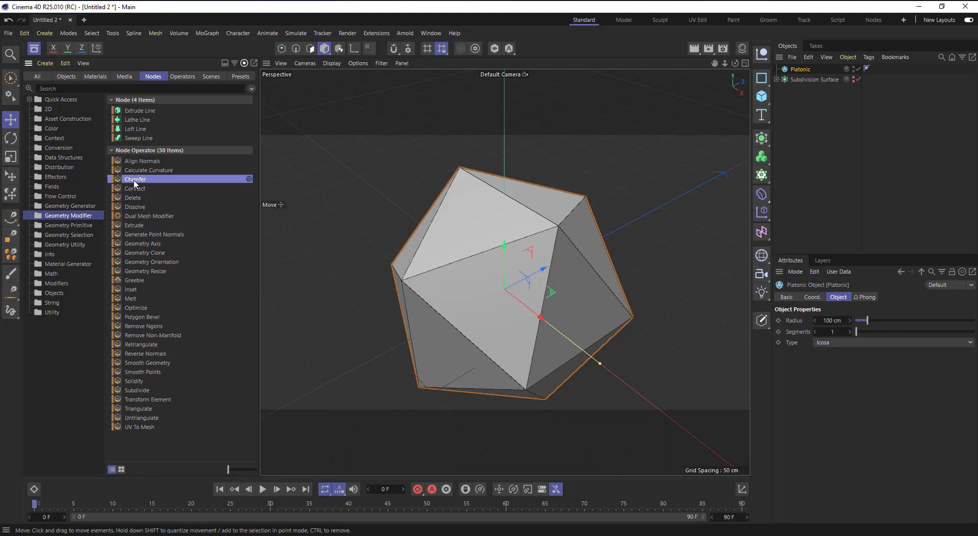
left_click_drag(135, 183, 802, 74)
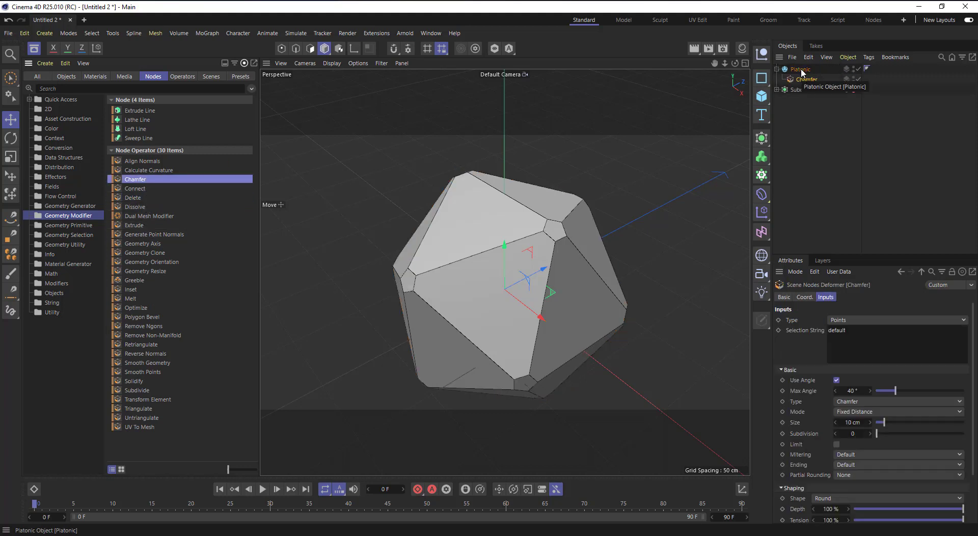
left_click(800, 89)
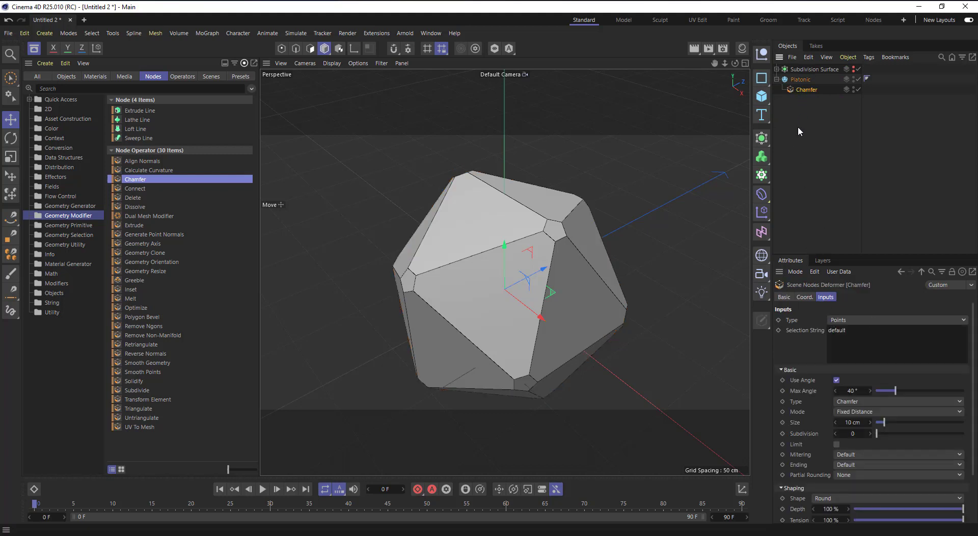
- Set the Chamfer node's Size to about 37.1 cm to cut the Platonic's points into a soccer-ball pattern
left_click(901, 390)
left_click_drag(884, 422, 910, 420)
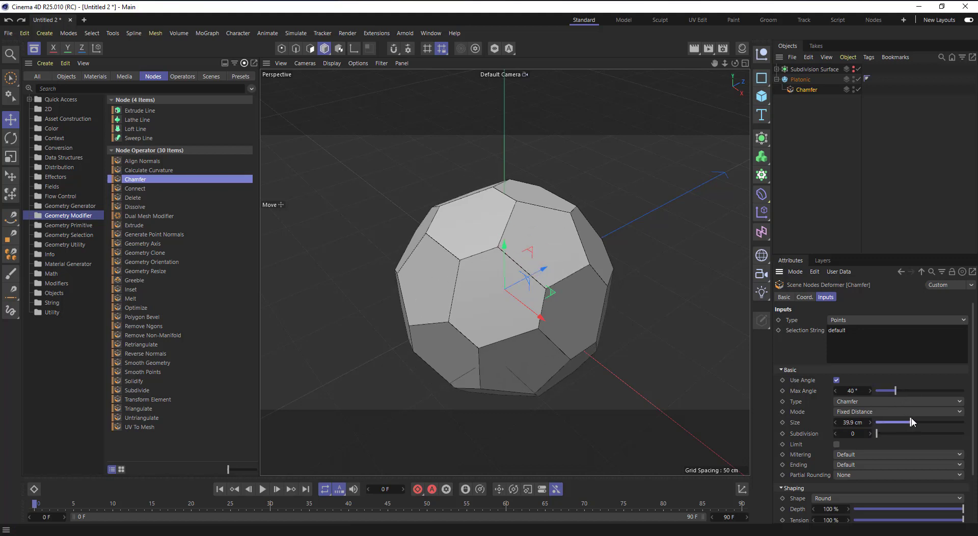
left_click_drag(735, 62, 779, 33)
scroll(611, 278, "down", 3)
scroll(560, 383, "up", 4)
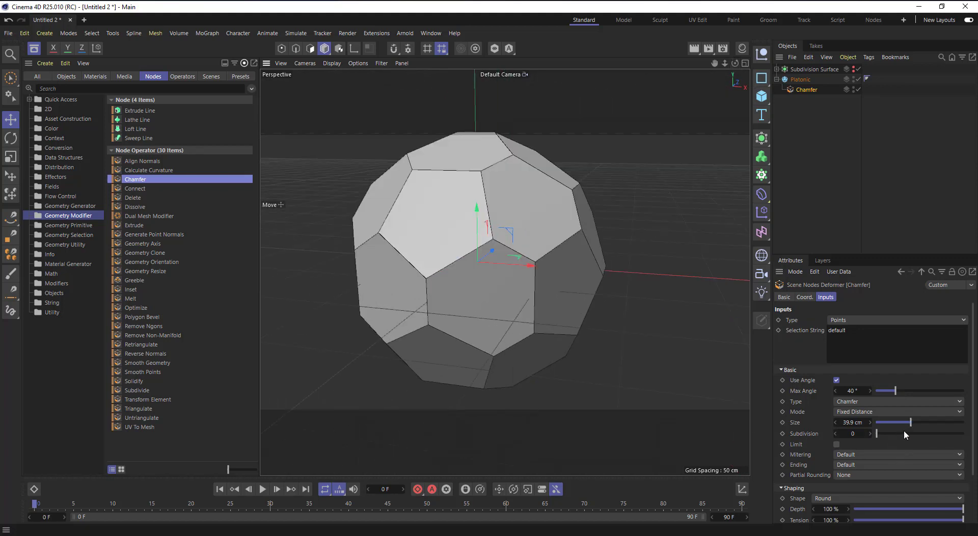
left_click_drag(910, 425, 910, 425)
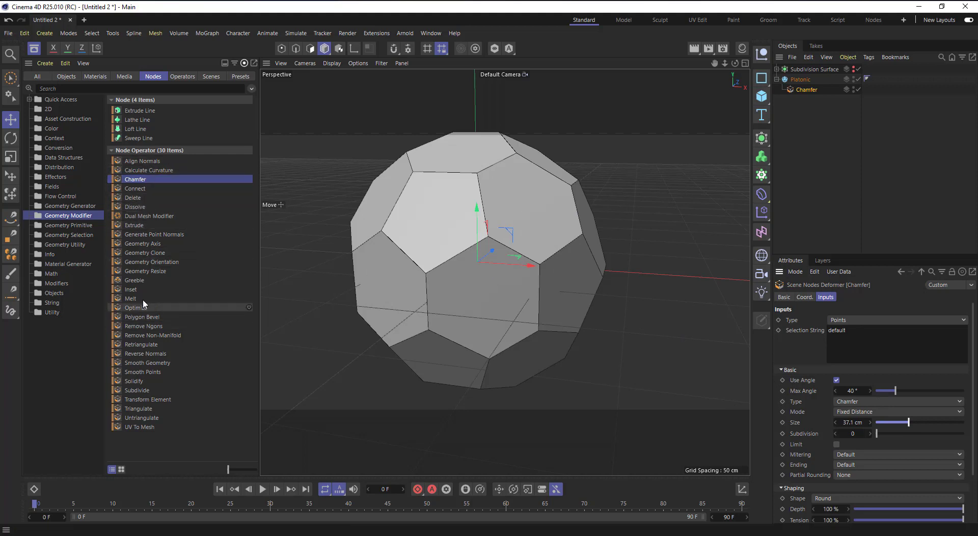
- Add an Inset node below the Chamfer node on the Platonic, followed by an Extrude node
left_click_drag(133, 289, 810, 94)
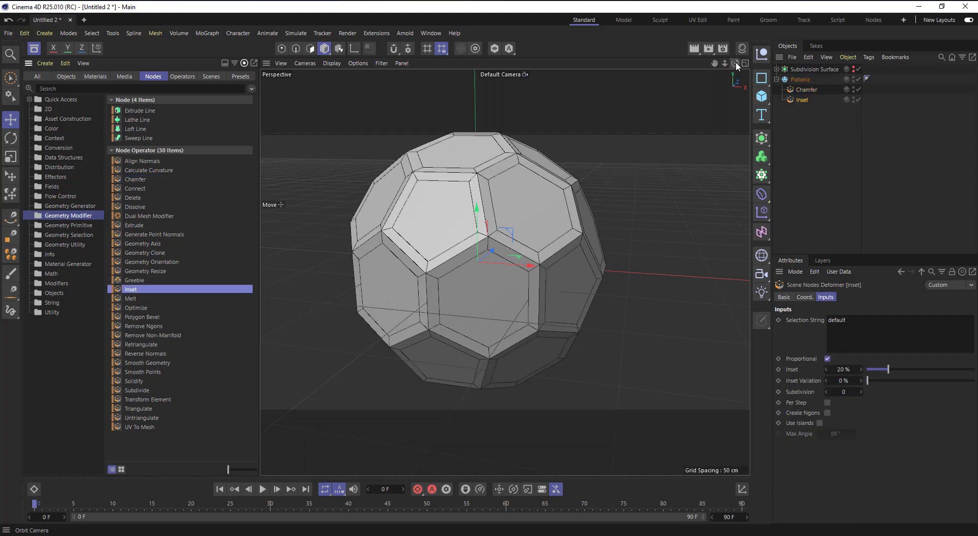
left_click_drag(735, 63, 515, 157)
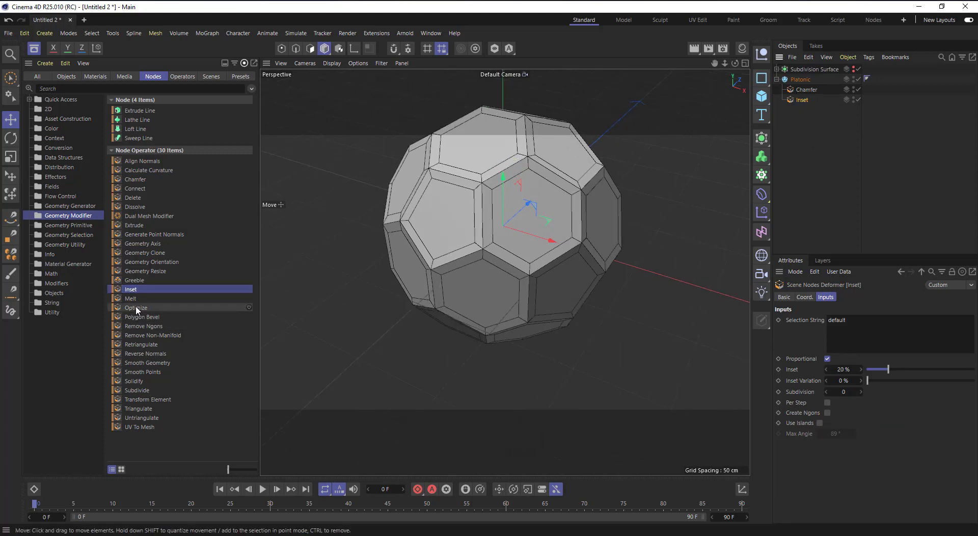
left_click_drag(139, 228, 812, 108)
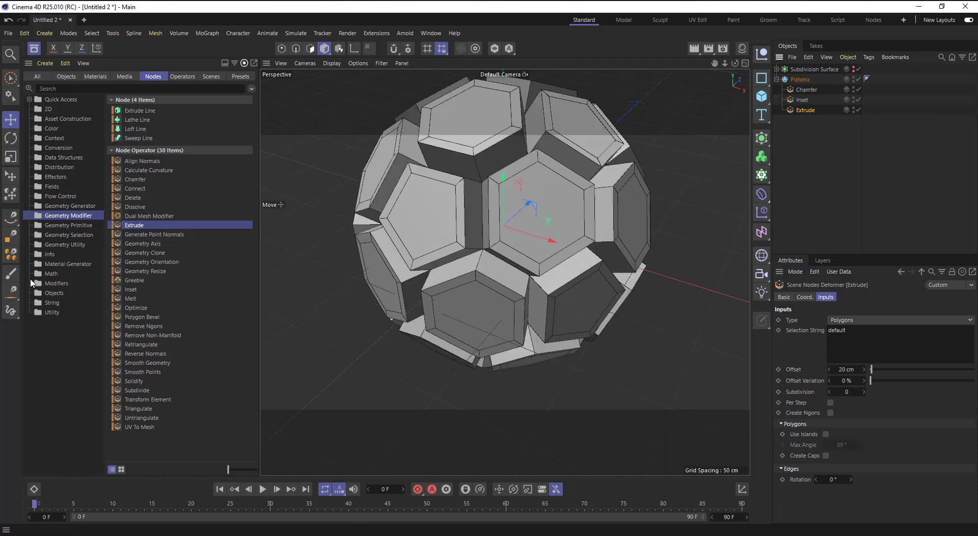
- Add a Select node between the Chamfer and Inset nodes on the Platonic and set its selection string to "all"
left_click(67, 236)
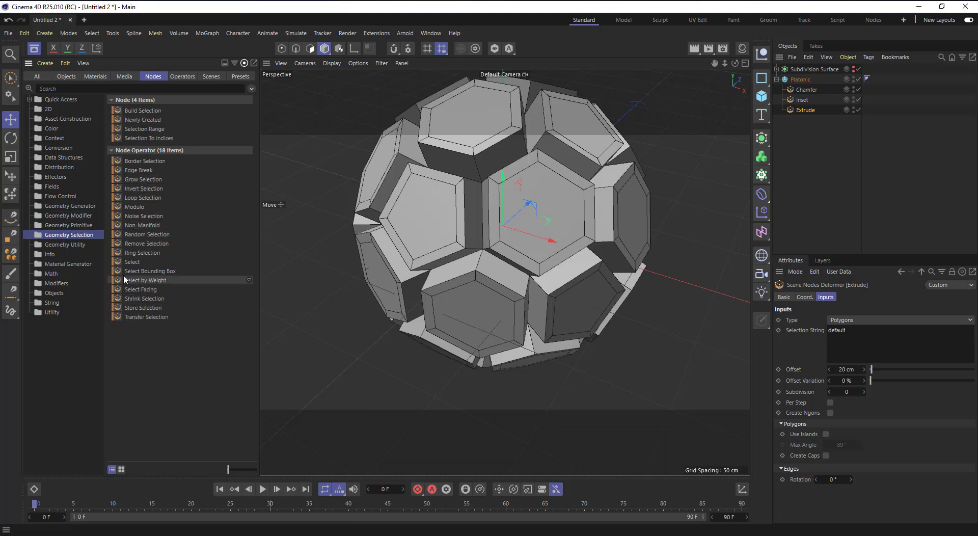
left_click_drag(134, 266, 813, 97)
left_click(852, 341)
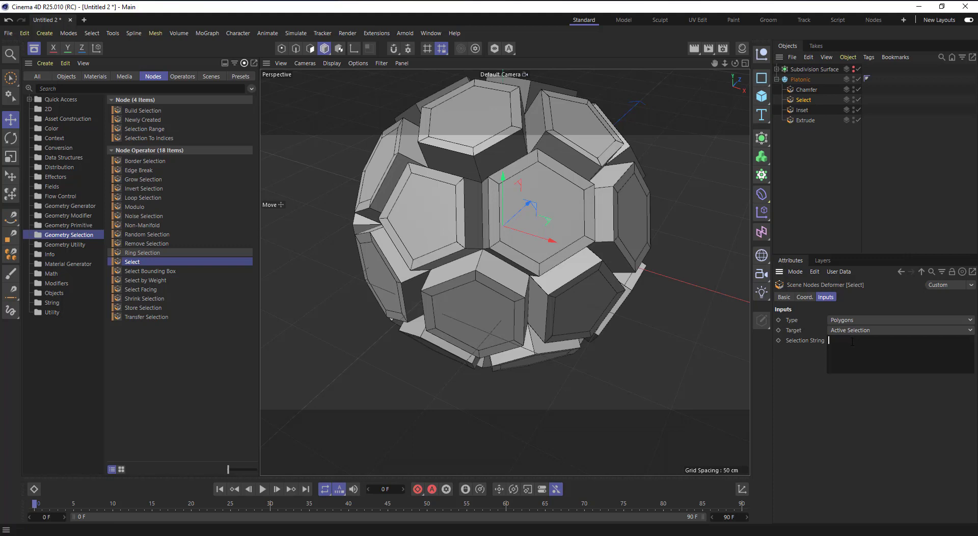
left_click(870, 401)
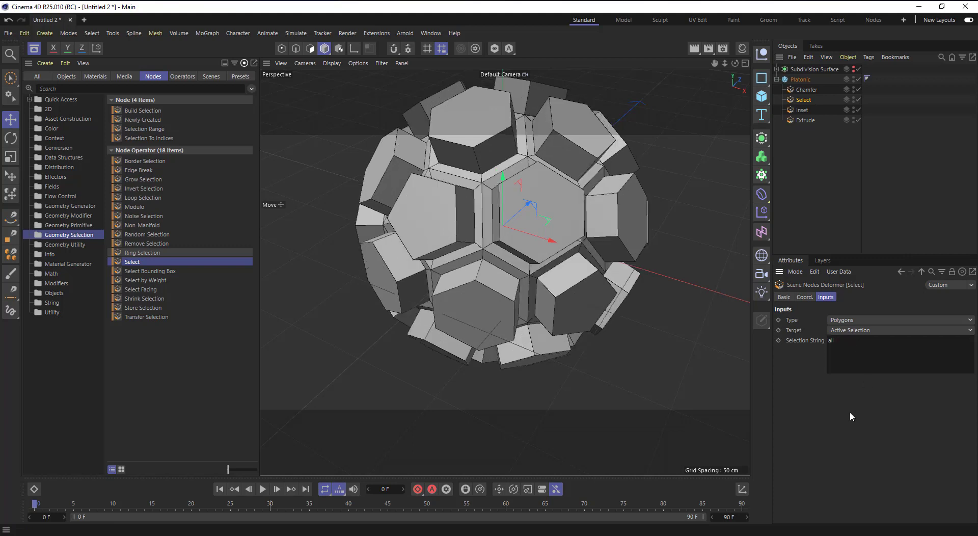
- Duplicate the Inset and Extrude nodes below the first pair on the Platonic and increase the duplicated Inset node's amount
scroll(540, 259, "down", 2)
left_click_drag(735, 63, 807, 127)
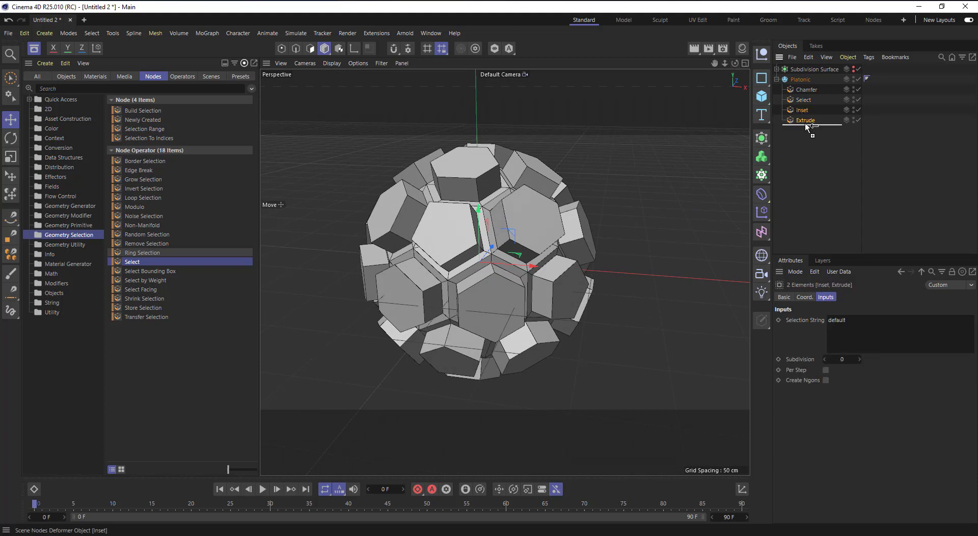
left_click(806, 132)
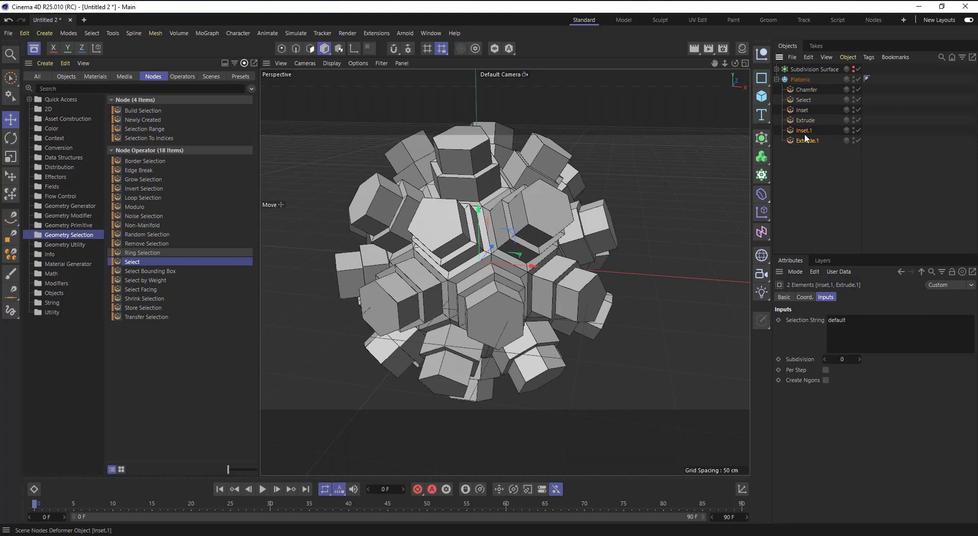
left_click_drag(889, 370, 904, 369)
- Duplicate the second Inset and Extrude pair to the end of the Platonic's stack and inspect the stacked extrusions
left_click(807, 140)
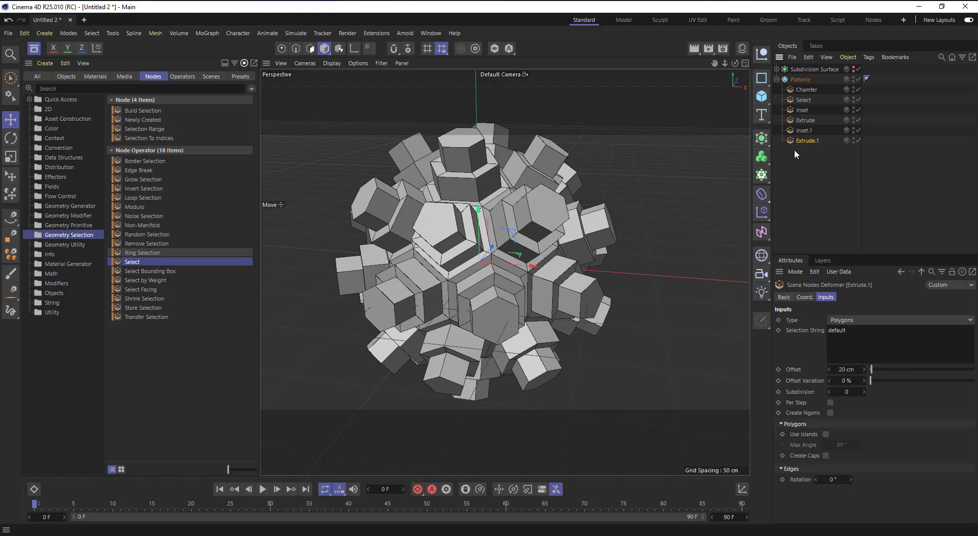
left_click_drag(813, 181, 805, 142)
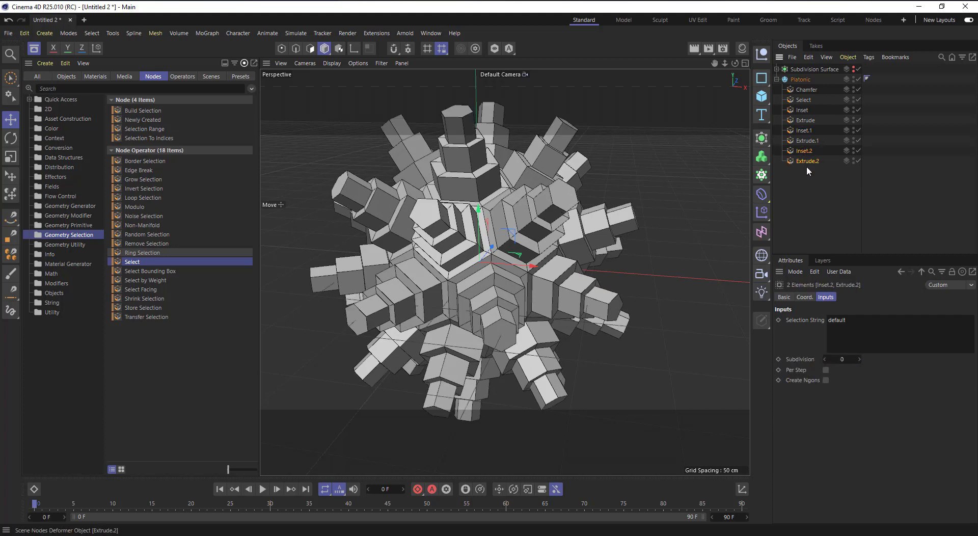
left_click(806, 166)
scroll(541, 167, "down", 2)
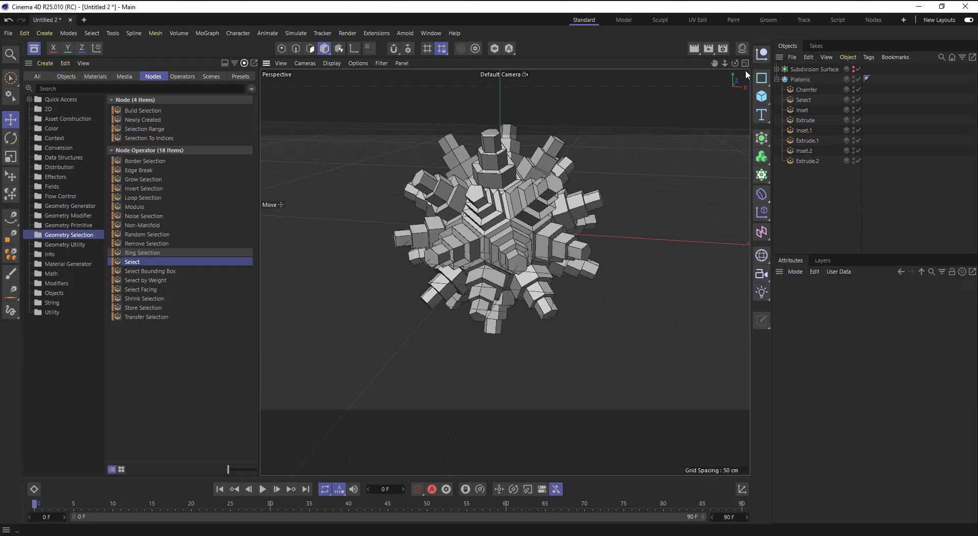
mouse_move(735, 63)
left_mouse_down()
mouse_move(684, 64)
mouse_move(724, 64)
left_mouse_up()
mouse_move(545, 137)
left_mouse_down("alt")
mouse_move(525, 125)
mouse_move(524, 110)
mouse_move(545, 138)
left_mouse_up("alt")
scroll(545, 139, "up", 2)
scroll(550, 170, "up", 1)
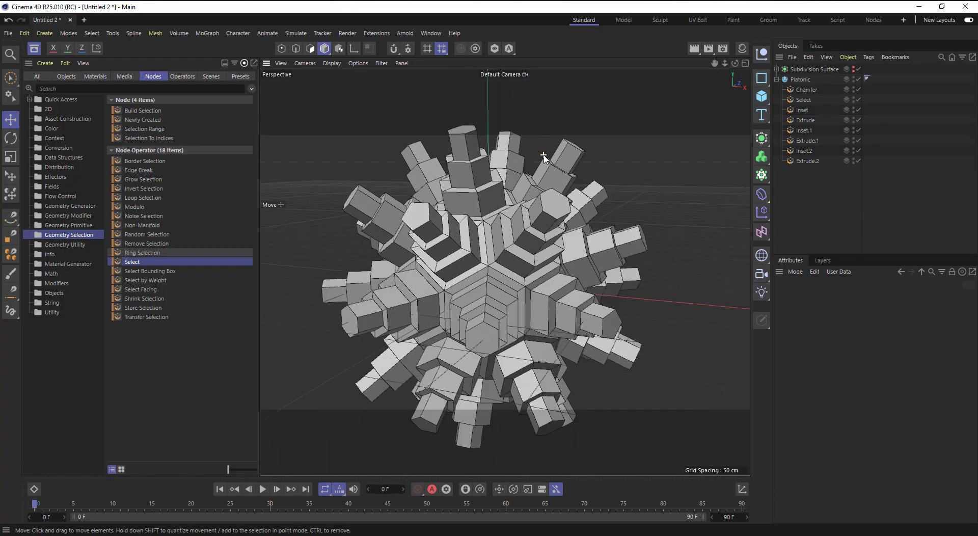
- Set the Offset of the last Extrude node on the Platonic to 27 cm
left_click(807, 161)
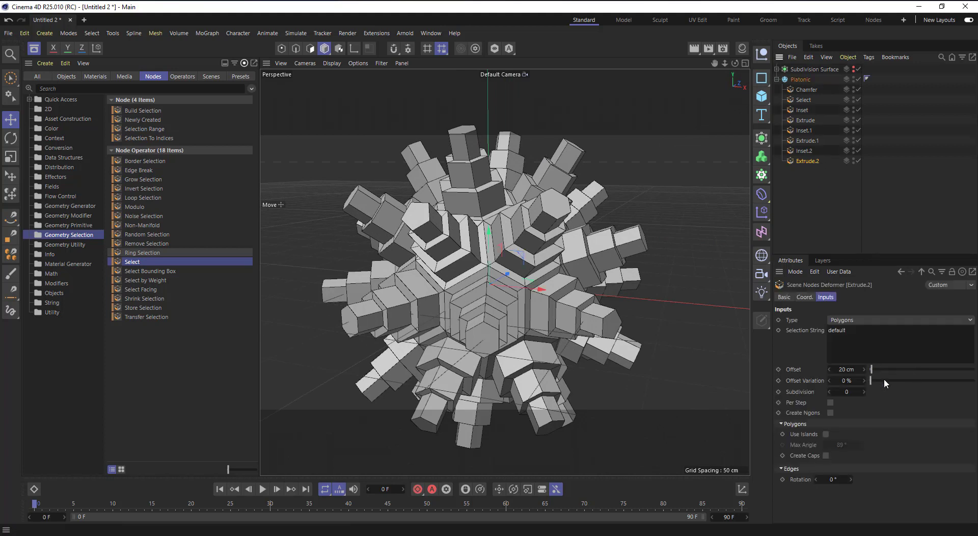
mouse_move(876, 369)
left_mouse_down()
mouse_move(886, 370)
mouse_move(875, 377)
left_mouse_up()
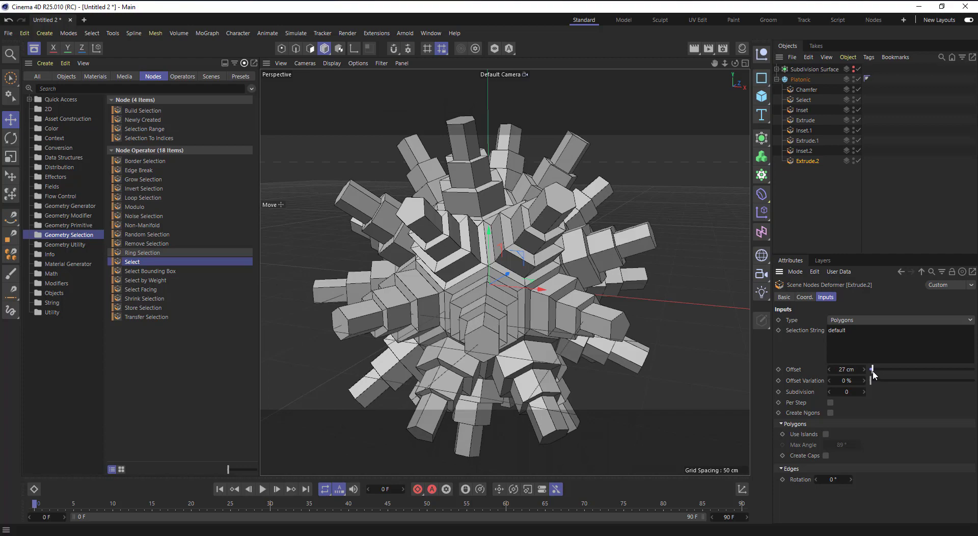
mouse_move(735, 63)
left_mouse_down()
mouse_move(682, 71)
mouse_move(744, 69)
mouse_move(723, 65)
mouse_move(749, 58)
mouse_move(735, 63)
left_mouse_up()
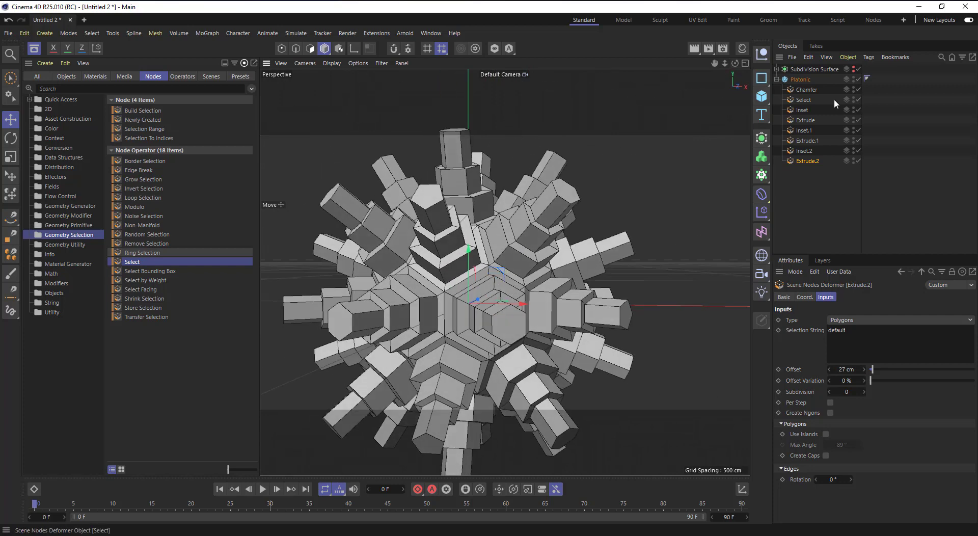
- Try the Platonic with 2 and 3 segments and return it to 1 segment
left_click(798, 80)
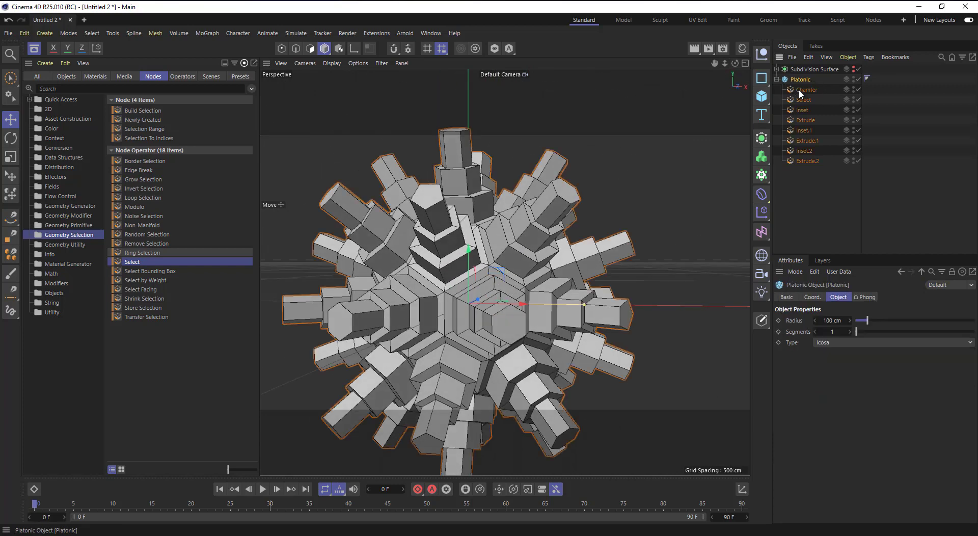
left_click(850, 332)
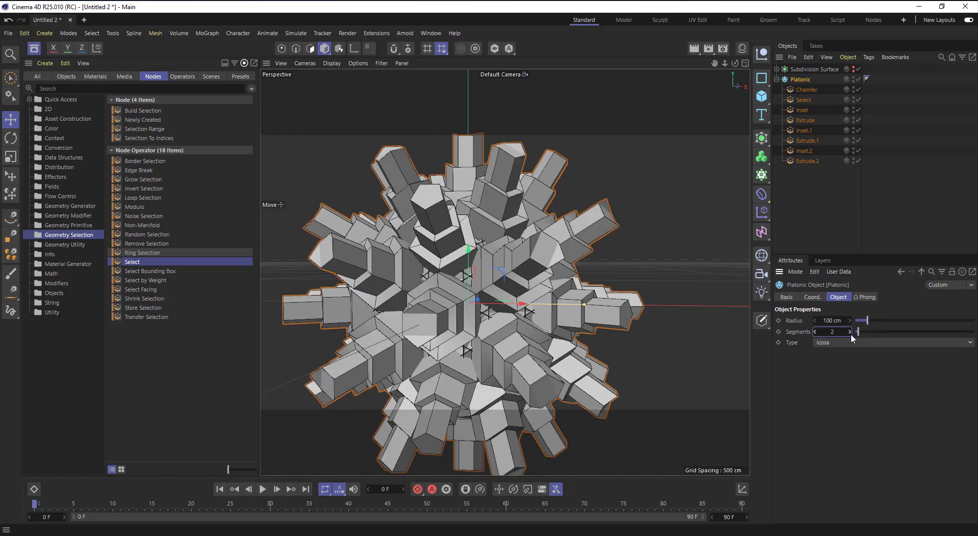
left_click(850, 331)
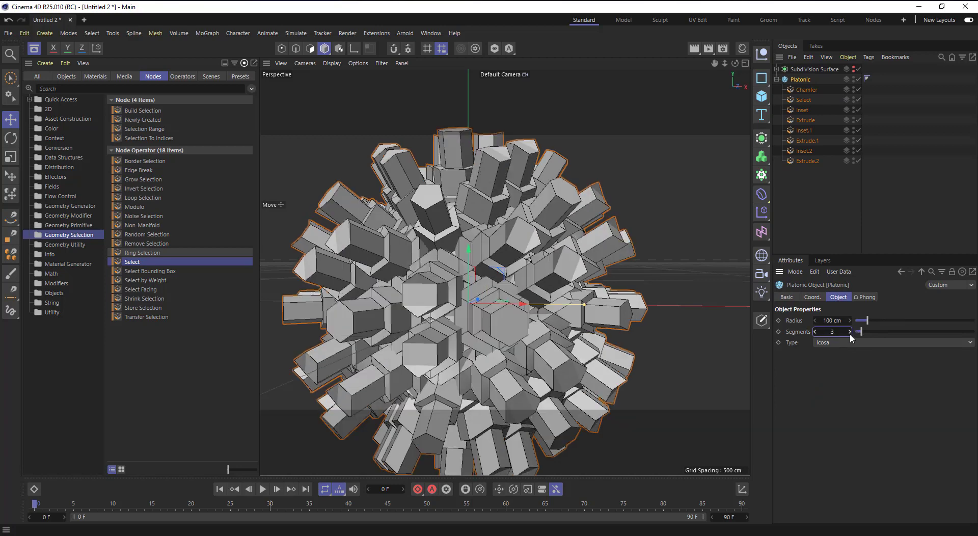
left_click(815, 332)
left_click(814, 331)
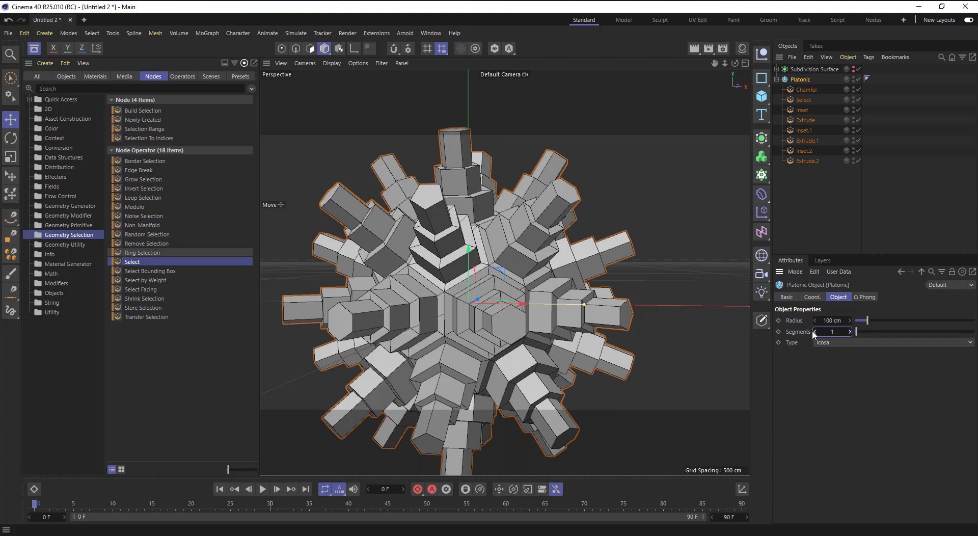
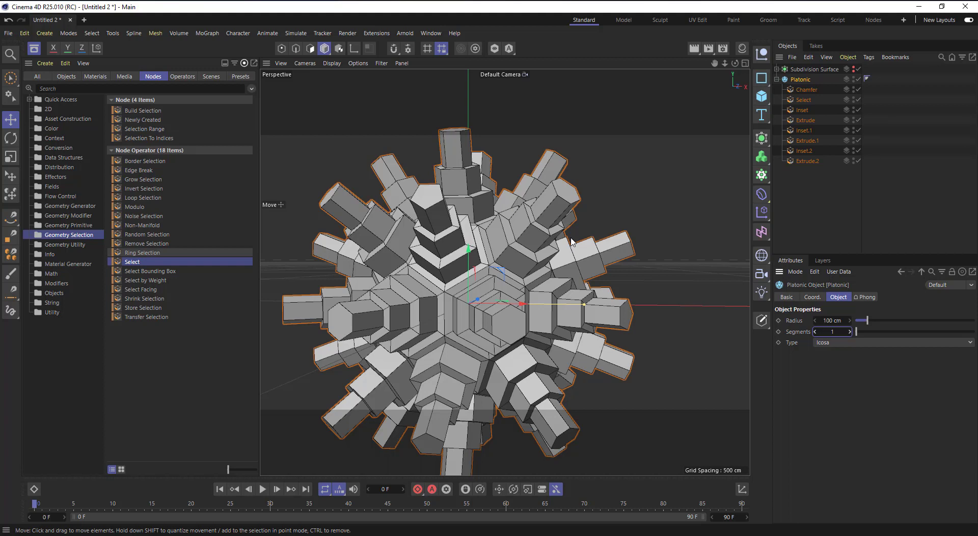
- Collapse and hide the Platonic with its node stack and add a Cube primitive
left_click(777, 79)
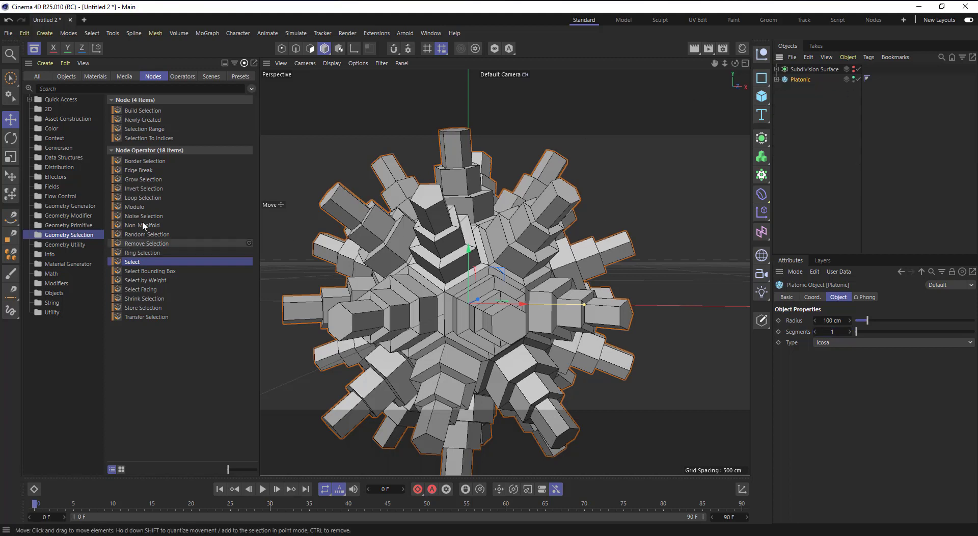
left_click(854, 78)
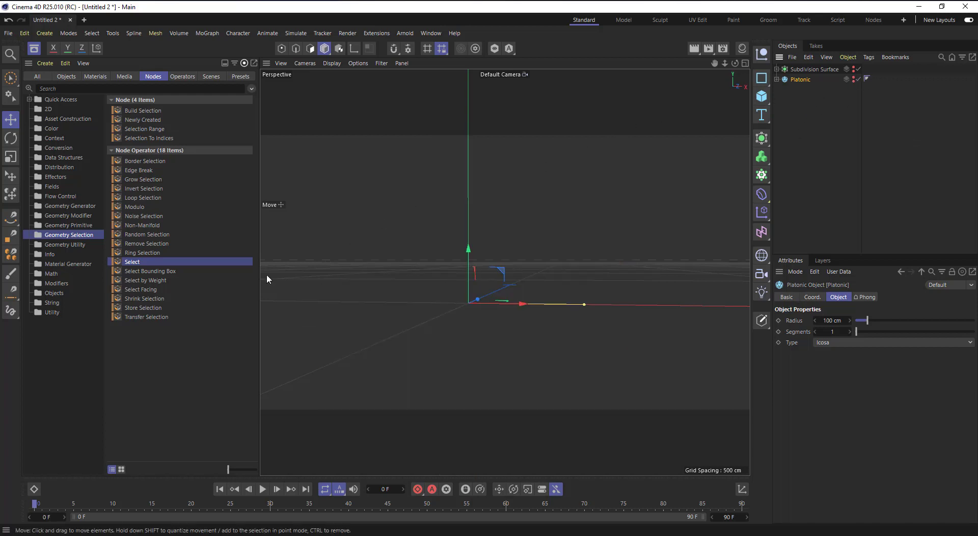
left_click(797, 108)
left_click(764, 99)
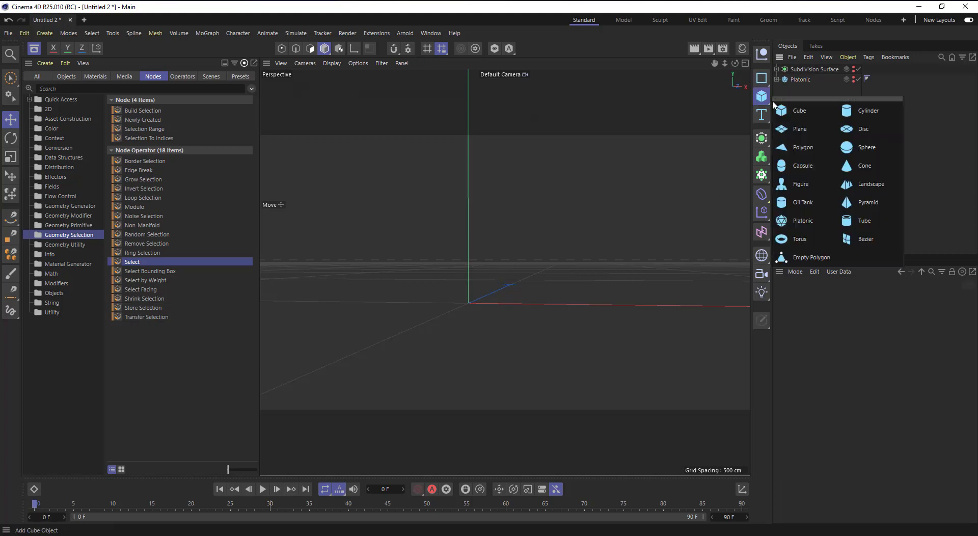
left_click(797, 110)
- Set the hidden Platonic's segments to 4
left_click(799, 90)
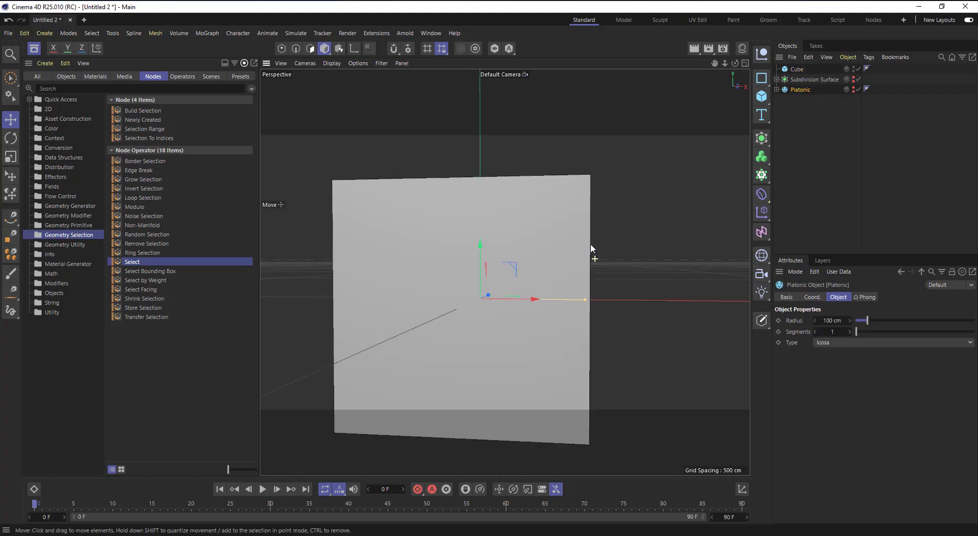
scroll(591, 248, "down", 2)
left_click(848, 331)
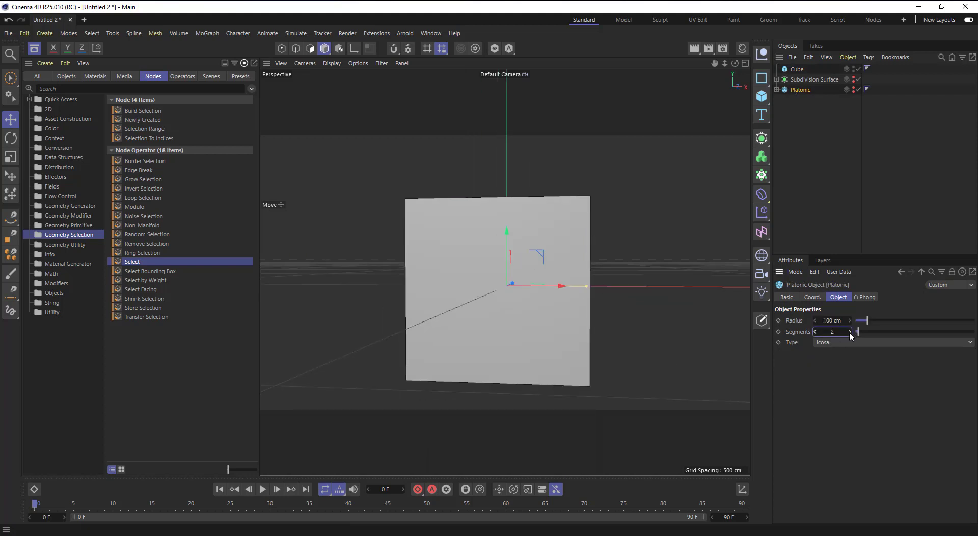
left_click(848, 331)
left_click(848, 331)
- Switch the viewport display to Gouraud Shading and back to Gouraud Shading (Lines)
left_click(331, 63)
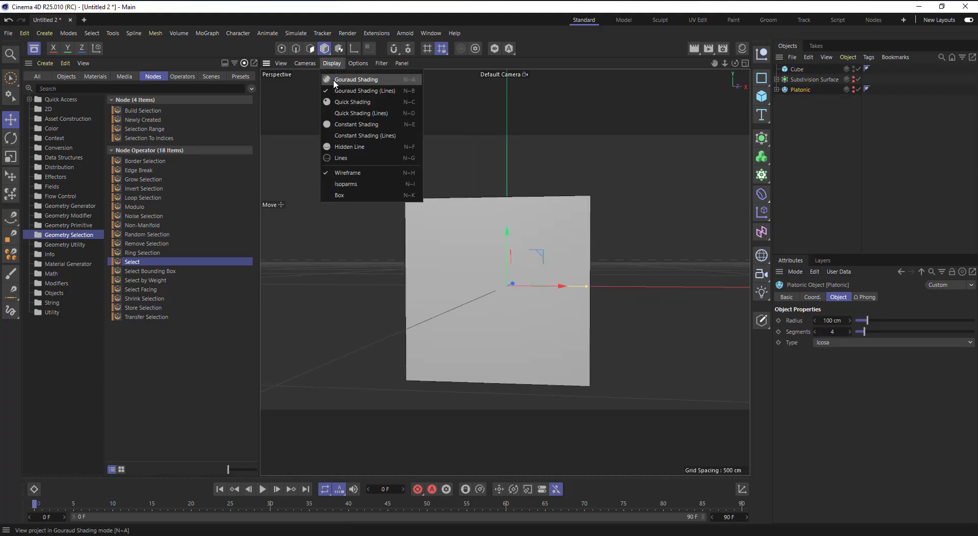
left_click(341, 80)
left_click(332, 63)
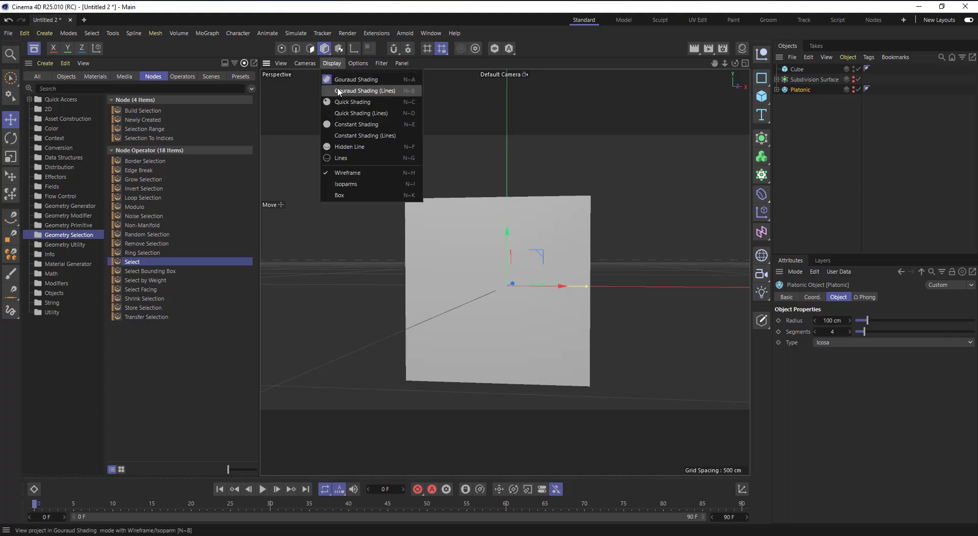
left_click(364, 91)
- Move the Cube below the Platonic in the object list and set its segments to 4 in X, 4 in Y and 3 in Z
left_click_drag(798, 69, 800, 94)
left_click(745, 62)
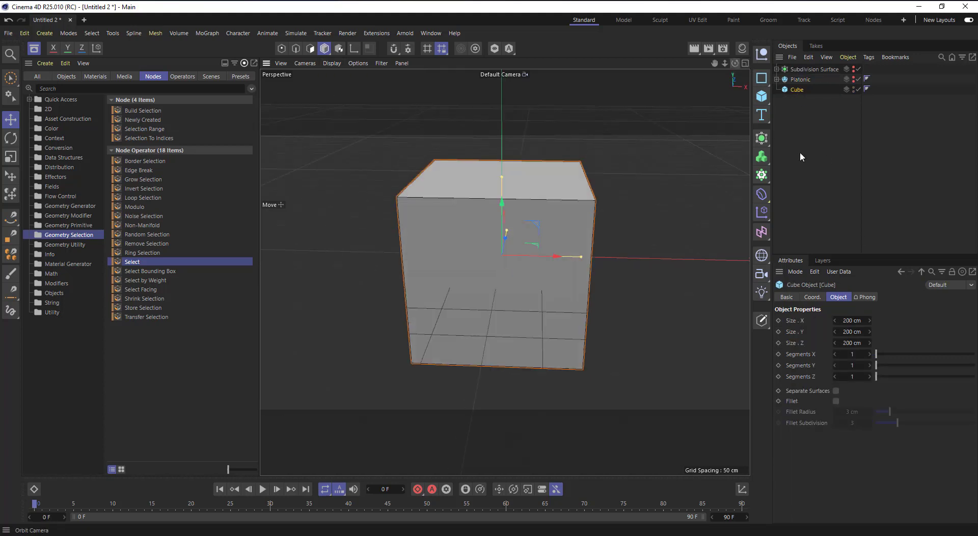
left_click(870, 354)
left_click(870, 354)
left_click(870, 354)
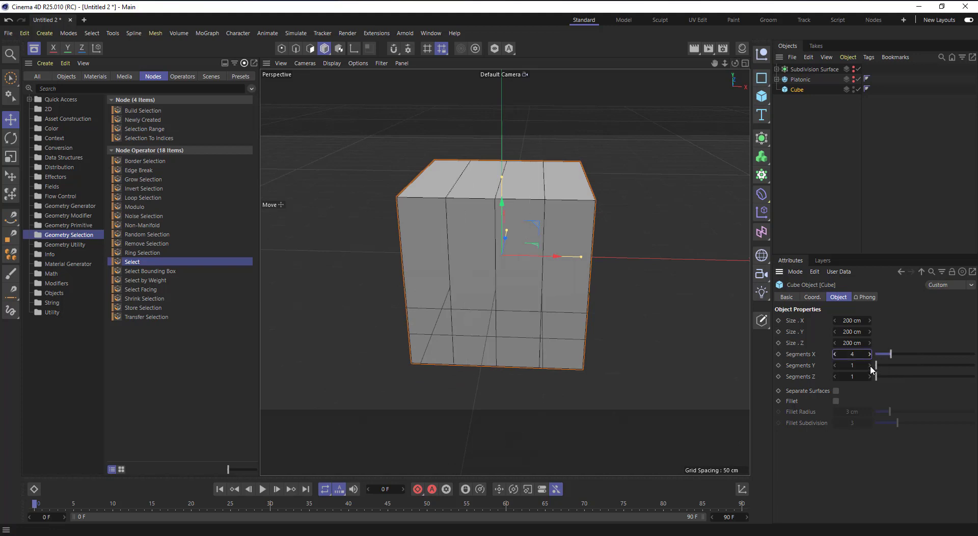
left_click(870, 365)
left_click(870, 365)
left_click(870, 366)
left_click(870, 376)
left_click(869, 376)
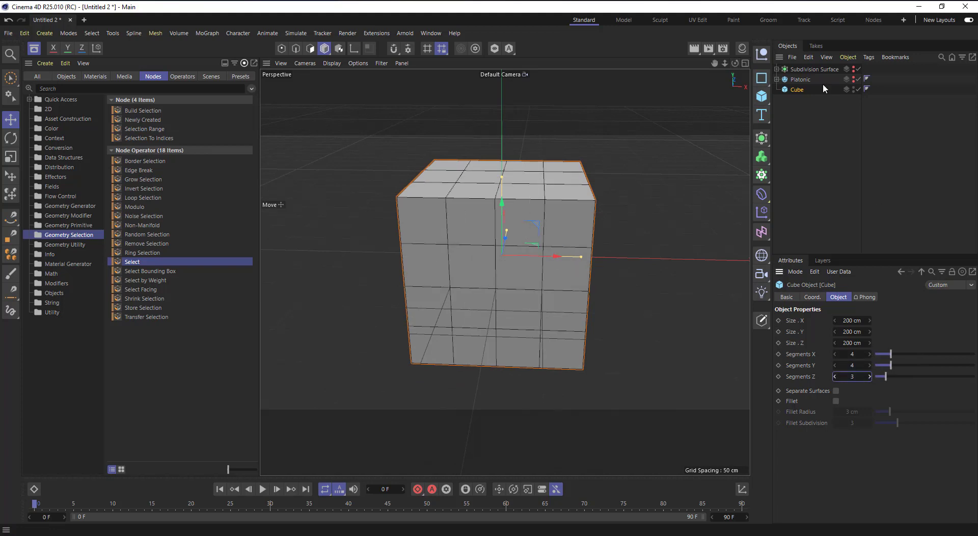
scroll(496, 186, "up", 1)
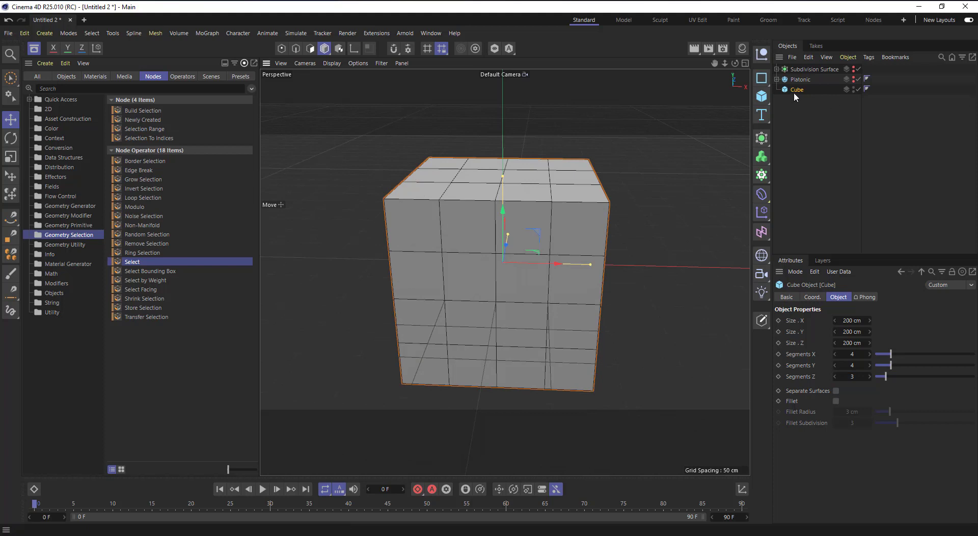
- Find the Geometry Modifier Group node asset and add it as a child of the Cube
left_click(105, 89)
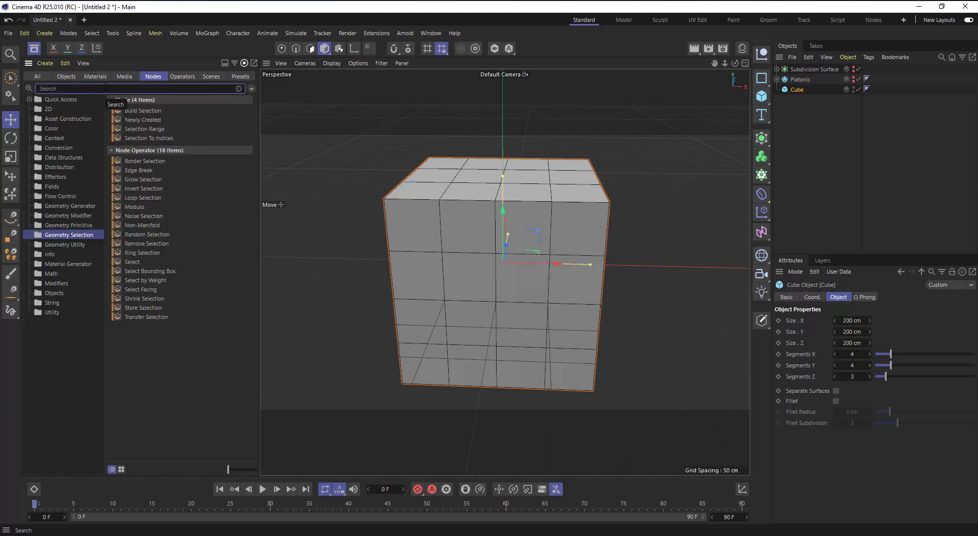
type("geom")
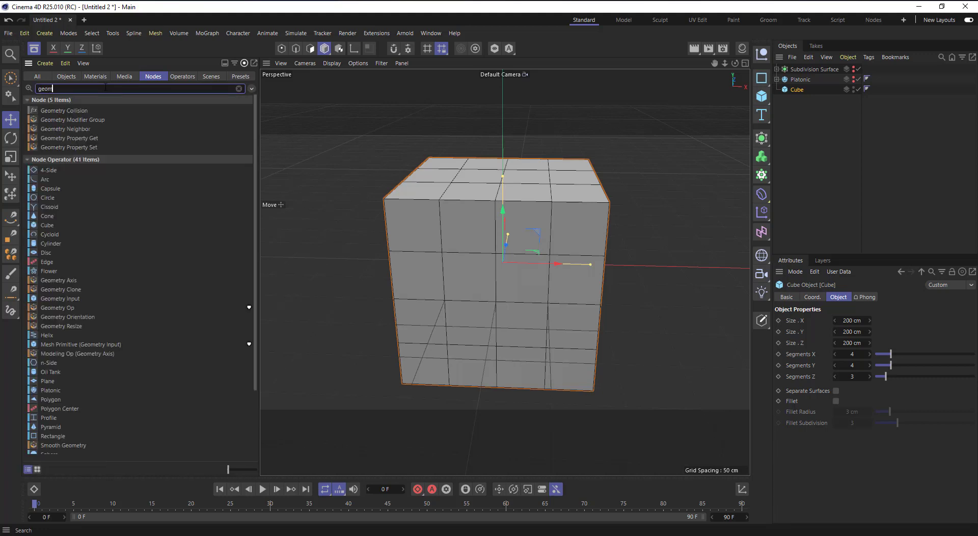
type("e")
left_click_drag(90, 120, 798, 95)
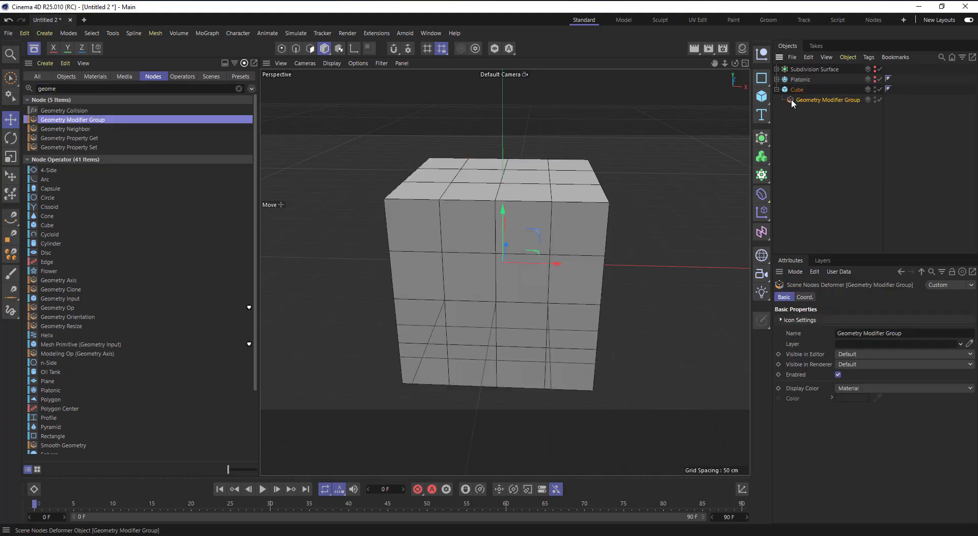
- Open the Cube's Geometry Modifier Group in the Node Editor and reposition the editor window over the viewport
double_click(791, 99)
left_click_drag(479, 19, 496, 78)
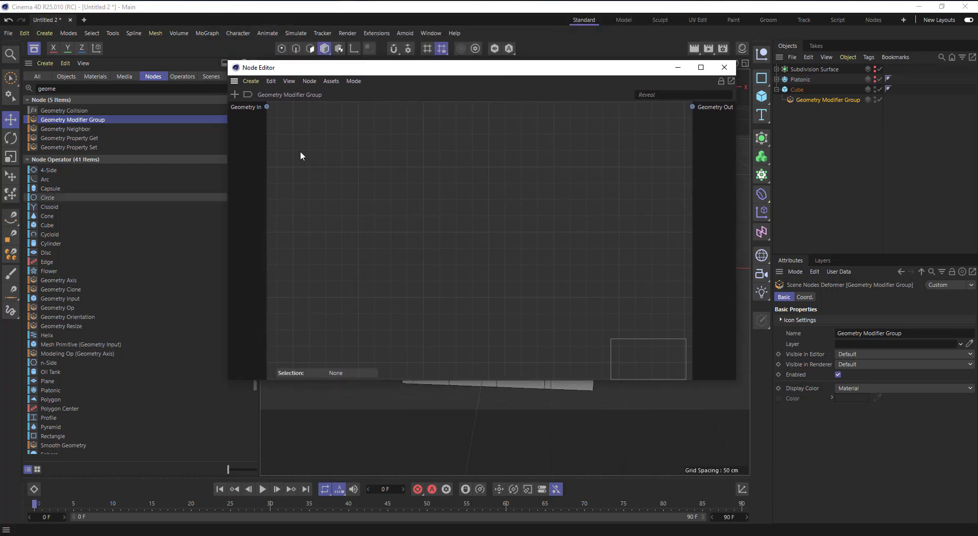
left_click_drag(440, 72, 767, 172)
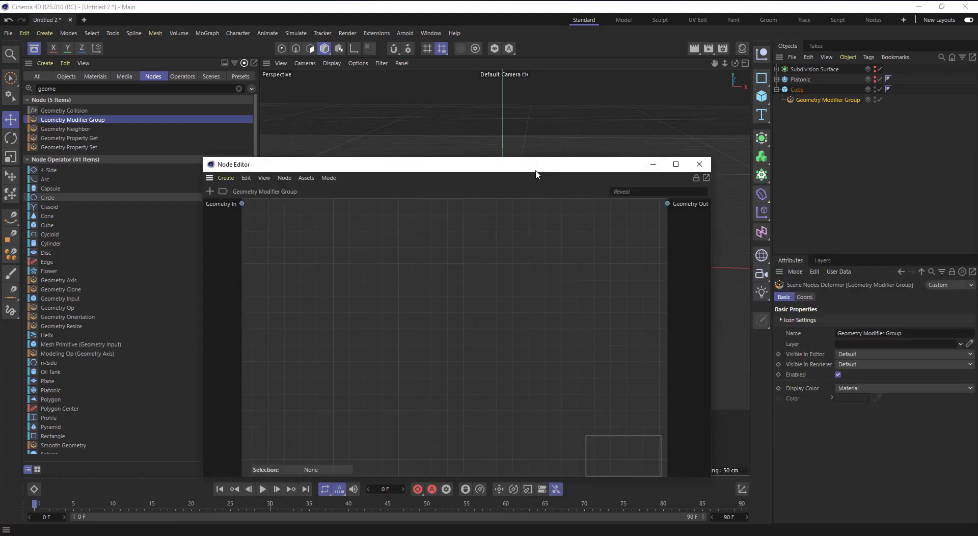
left_click_drag(543, 174, 632, 137)
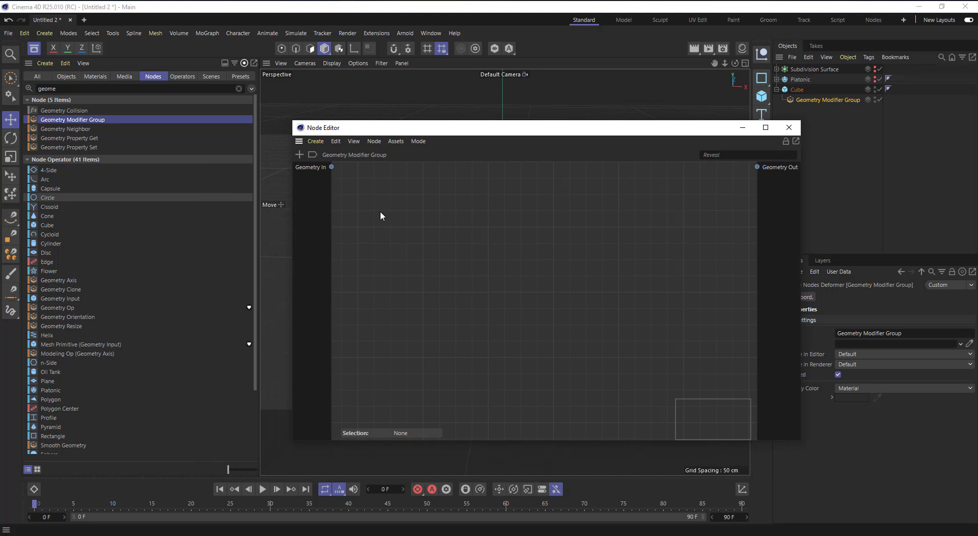
- Add an Extrude node to the empty Geometry Modifier Group graph
double_click(441, 252)
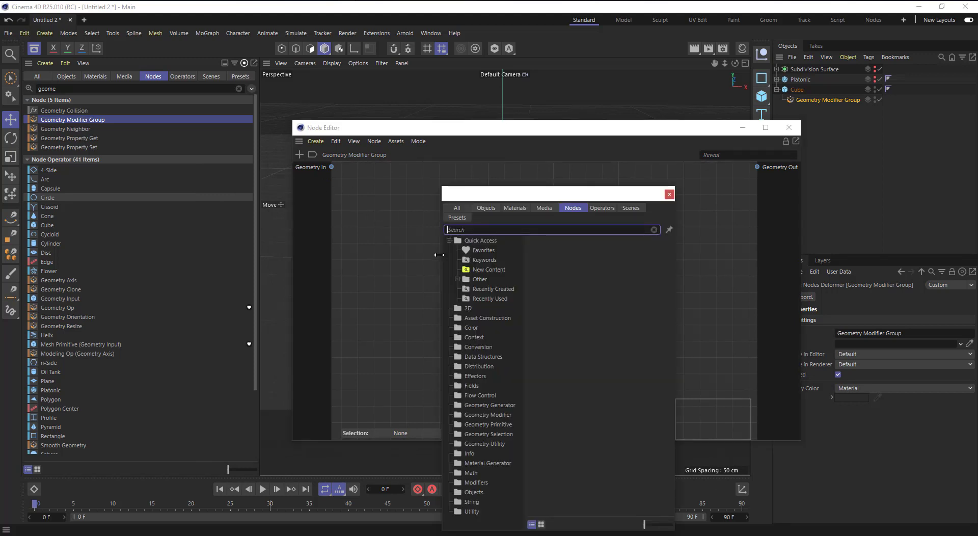
type("extr")
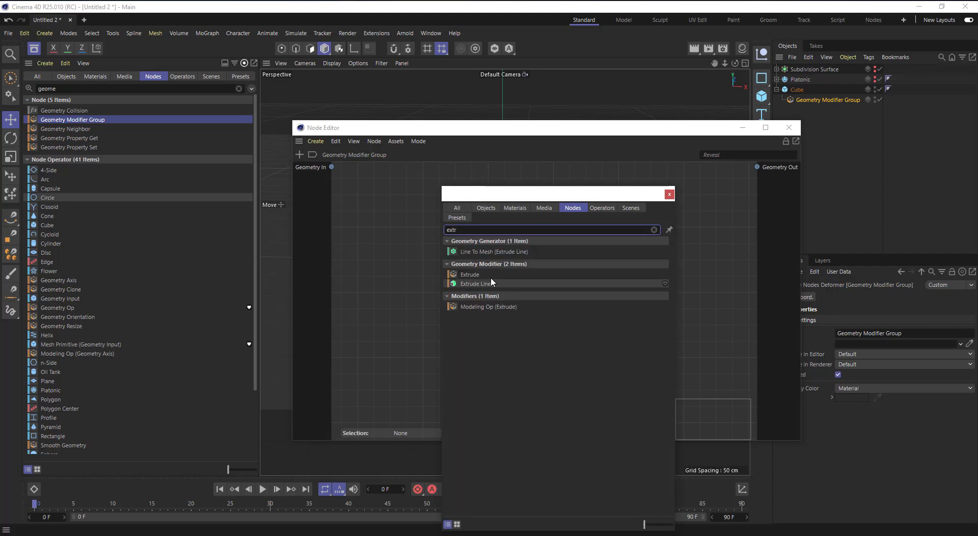
left_click(474, 274)
left_click_drag(396, 233, 396, 235)
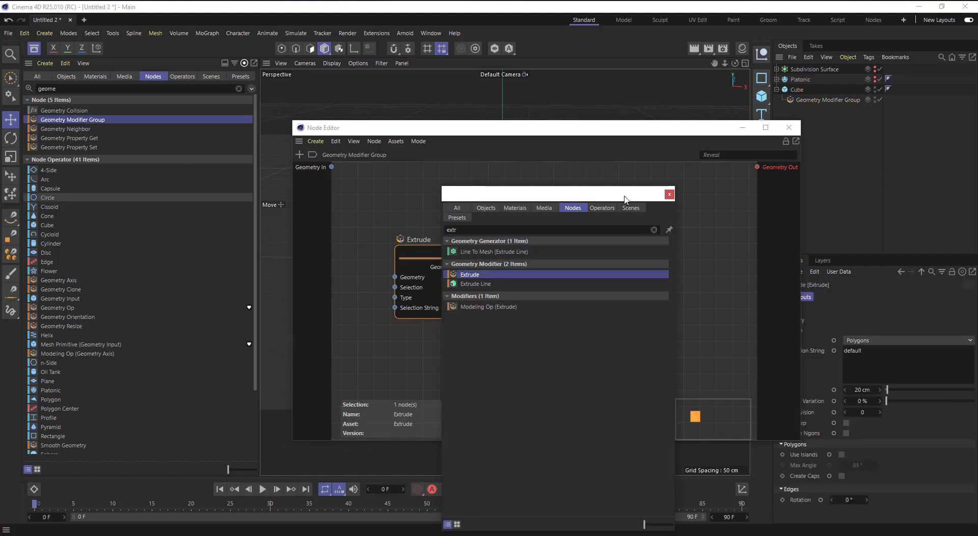
left_click(426, 134)
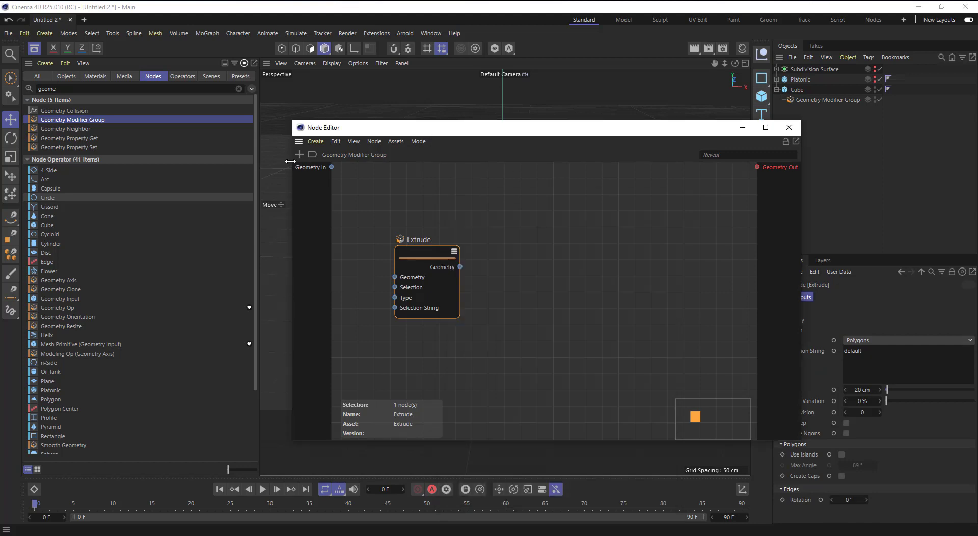
- Wire Geometry In through the Extrude node to Geometry Out and move the Node Editor off the Cube
left_click(800, 89)
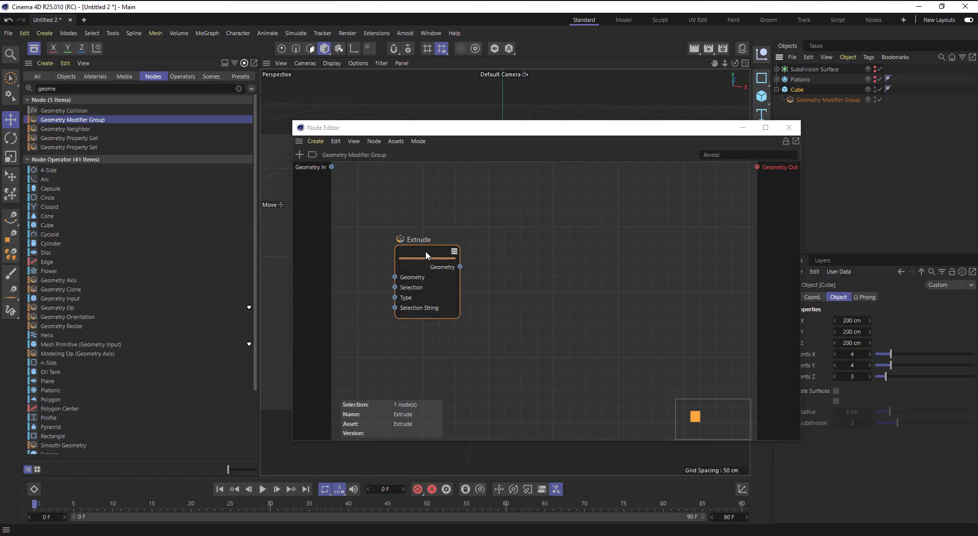
left_click_drag(422, 272, 585, 256)
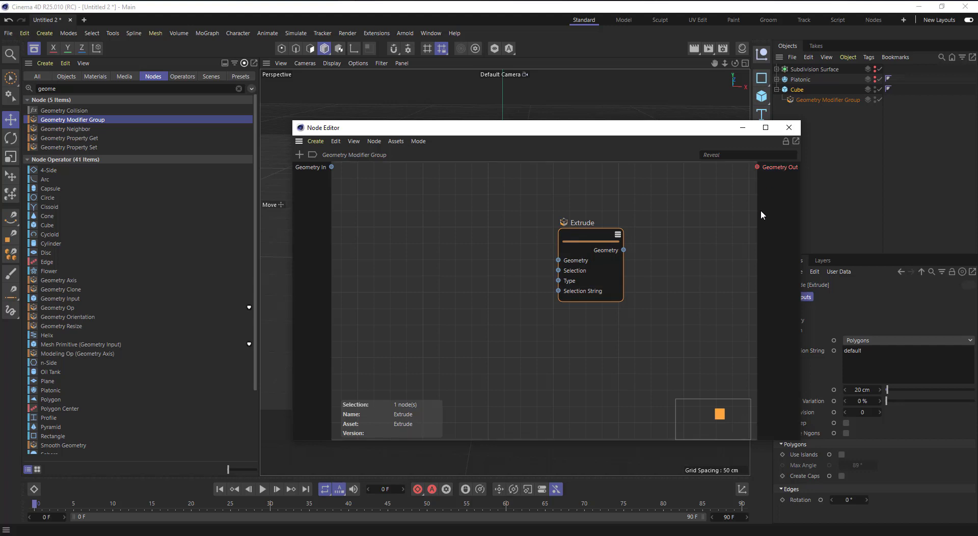
left_click_drag(591, 134, 451, 122)
left_click_drag(401, 229, 397, 229)
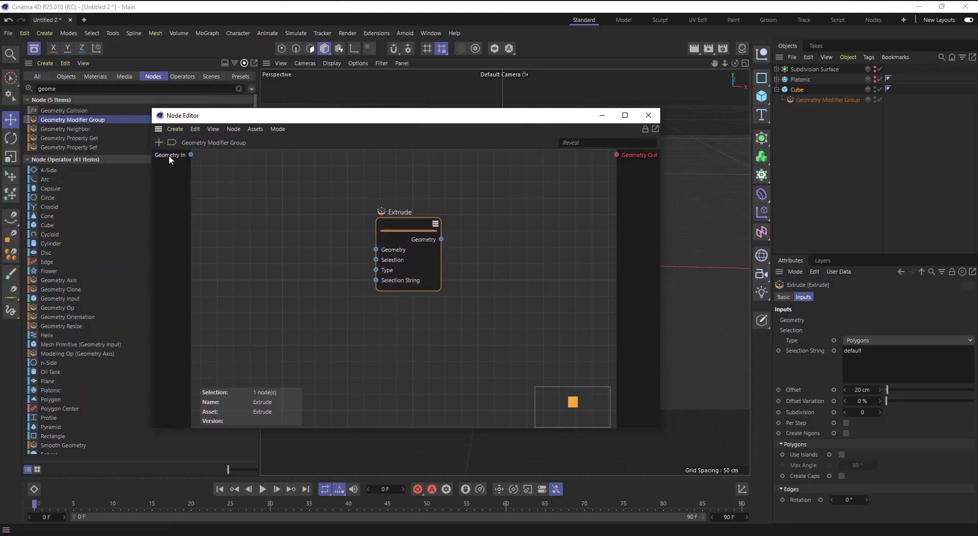
left_click_drag(191, 154, 377, 250)
left_click_drag(441, 242, 617, 155)
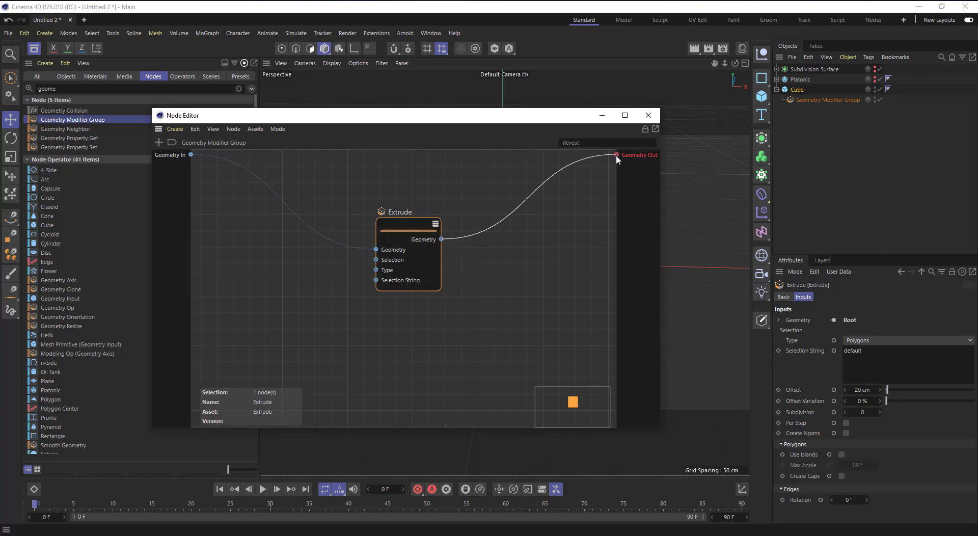
left_click_drag(566, 122, 811, 326)
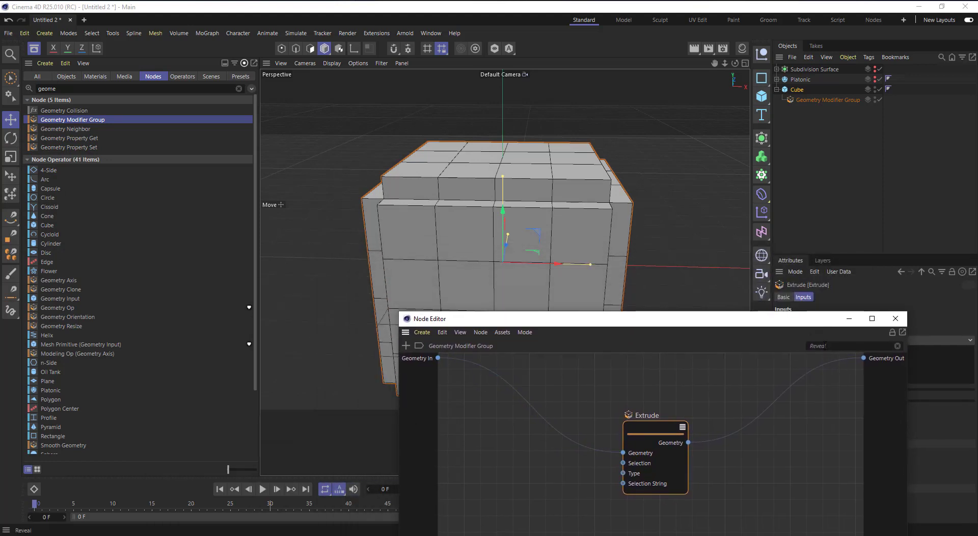
- Add an Inset node to the group's graph between Geometry In and the Extrude node, without wiring it
double_click(590, 401)
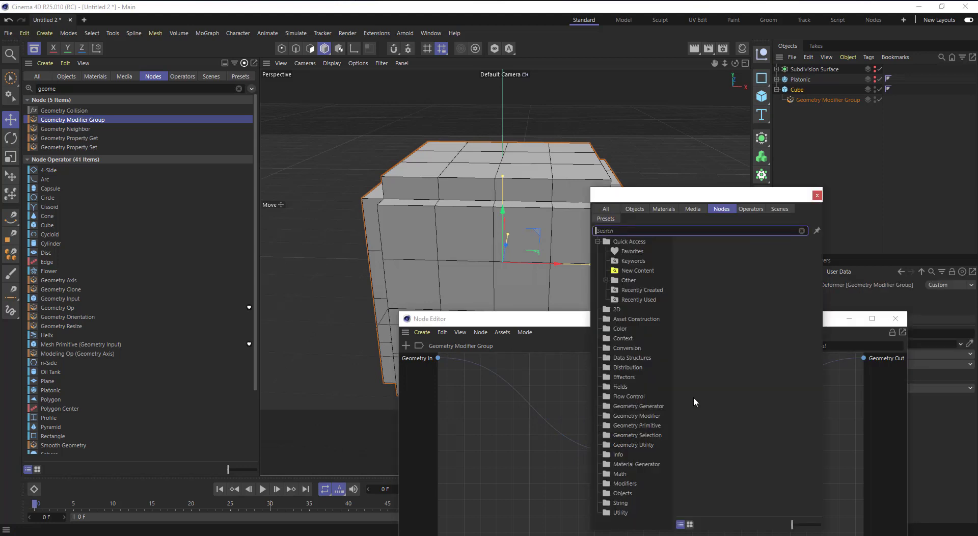
type("in")
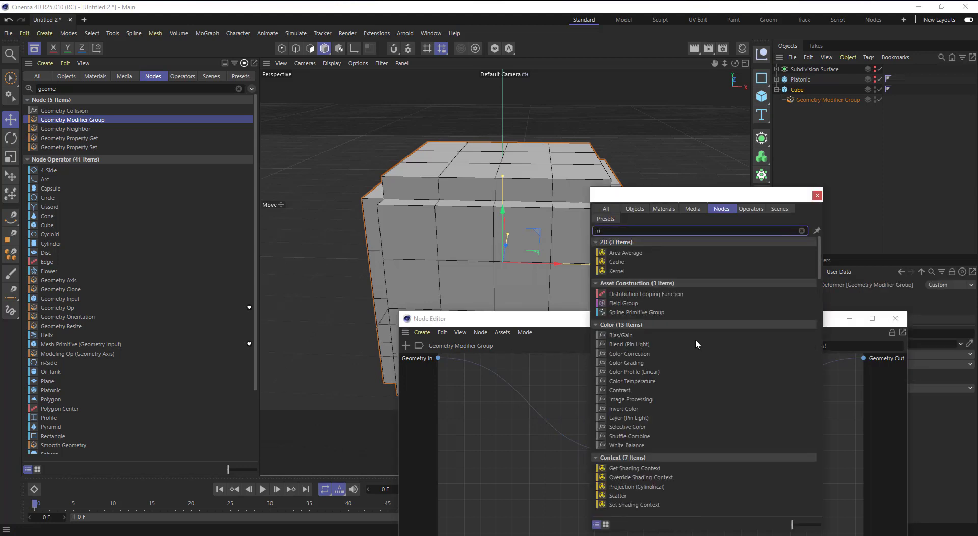
type("ser")
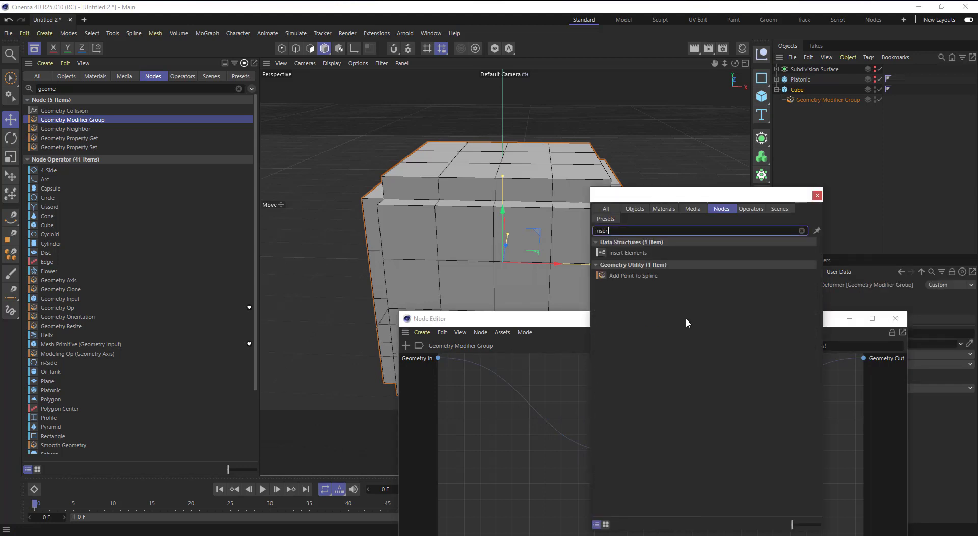
type("t")
key("BackSpace")
key("BackSpace")
left_click_drag(616, 275, 530, 372)
left_click(532, 320)
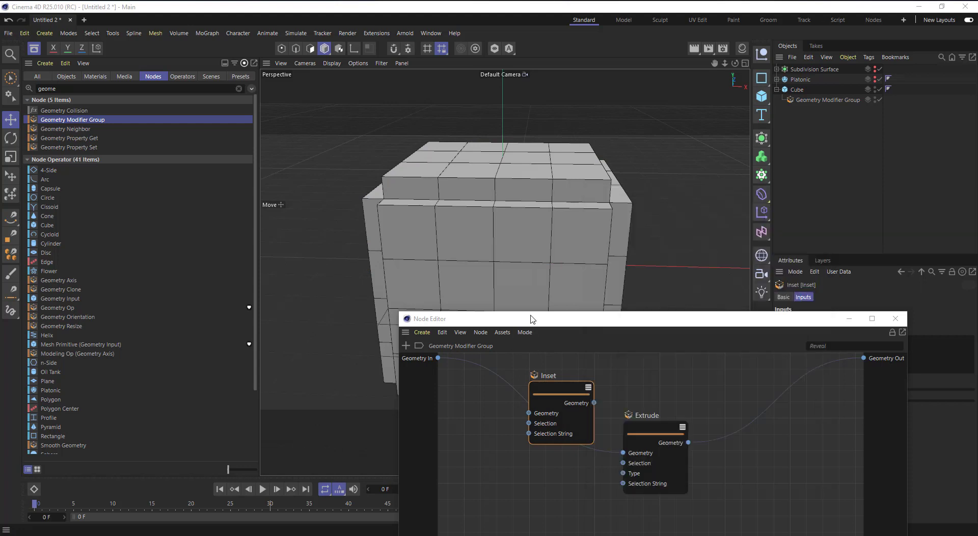
- Wire the Inset node between Geometry In and the Extrude node, and move the Node Editor off the Cube
left_click_drag(532, 319, 468, 218)
left_click_drag(502, 299, 492, 320)
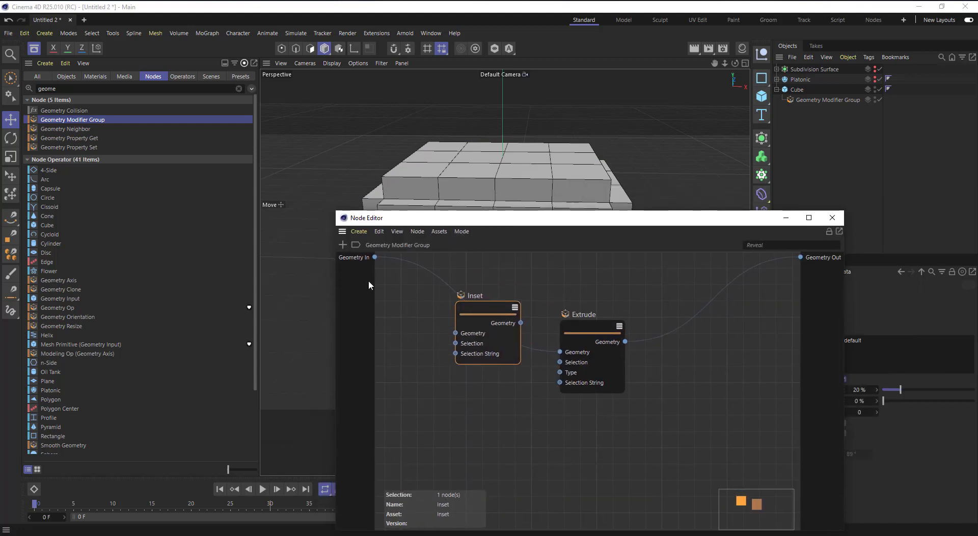
left_click_drag(375, 257, 455, 333)
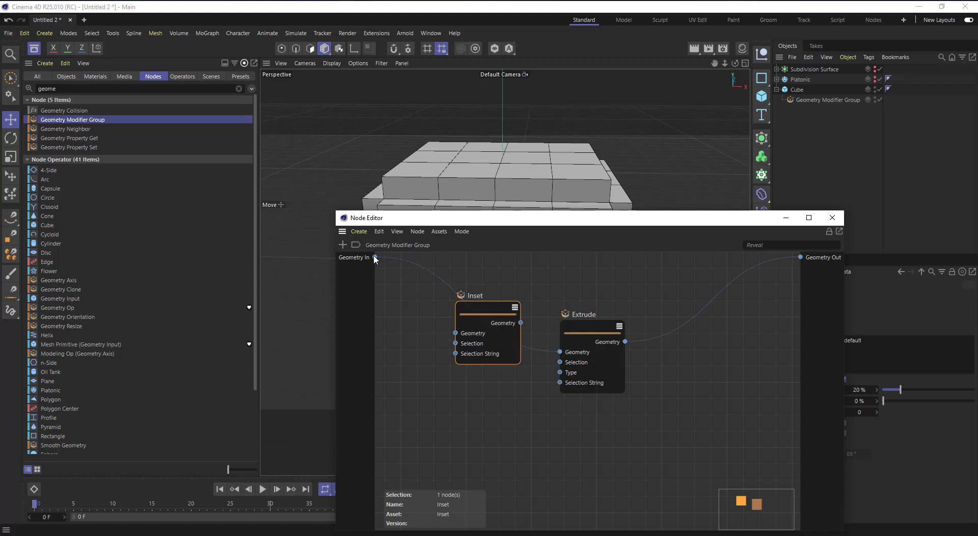
left_click_drag(375, 257, 455, 333)
left_click_drag(521, 323, 558, 358)
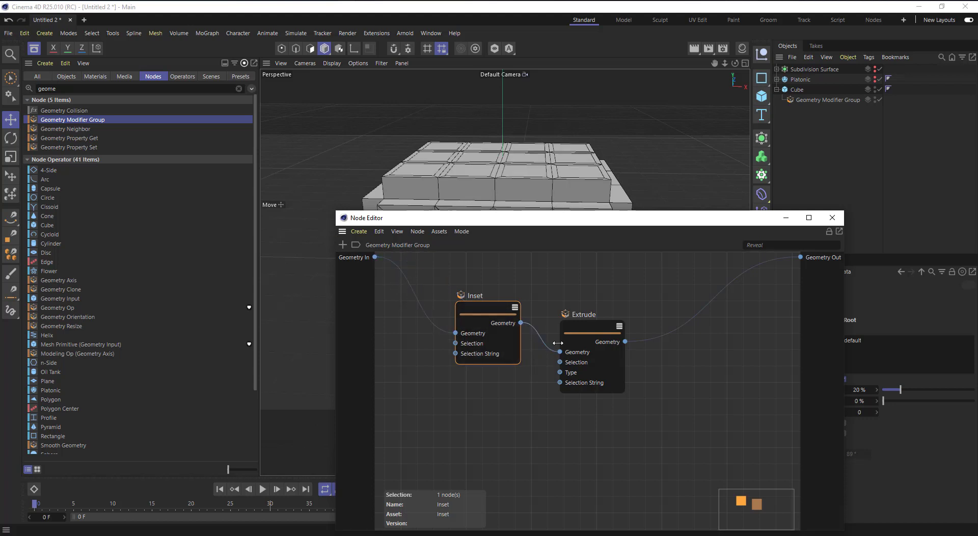
left_click_drag(560, 219, 678, 325)
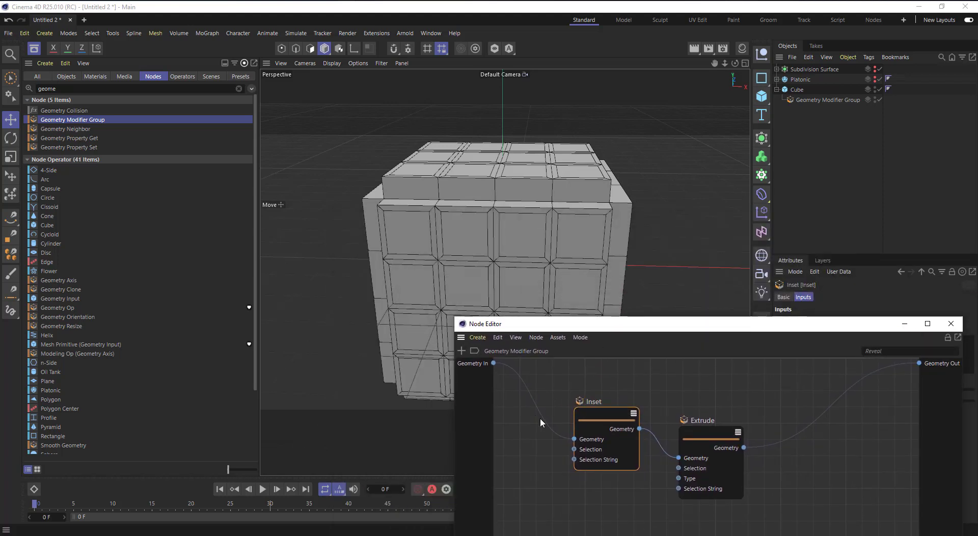
- Add a Select node from the Geometry Selection assets to the group's graph beside the Inset node
double_click(621, 369)
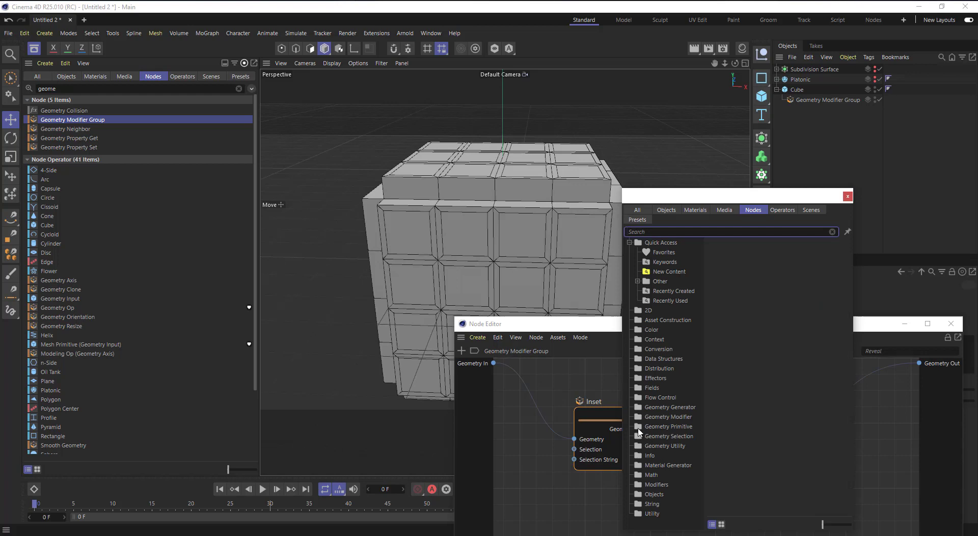
type("selc")
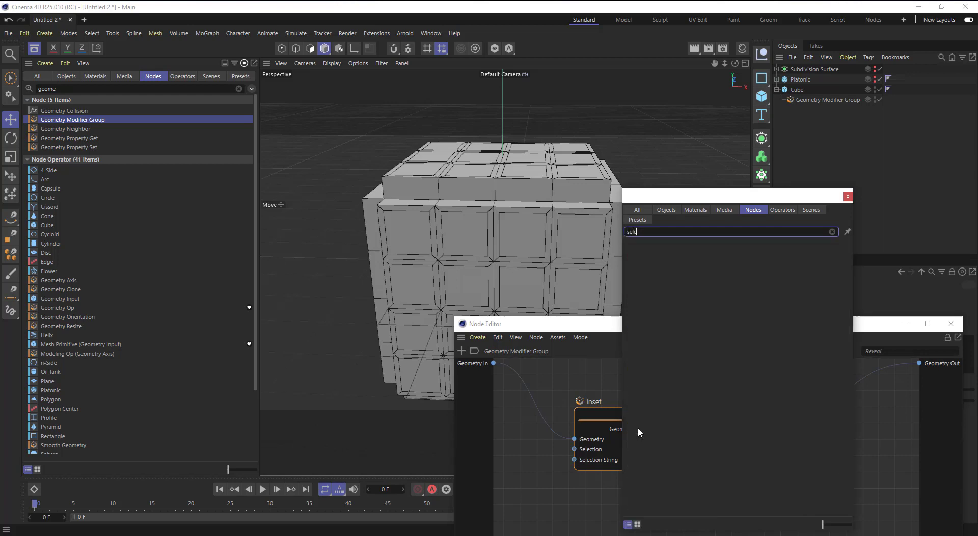
key("BackSpace")
type("e")
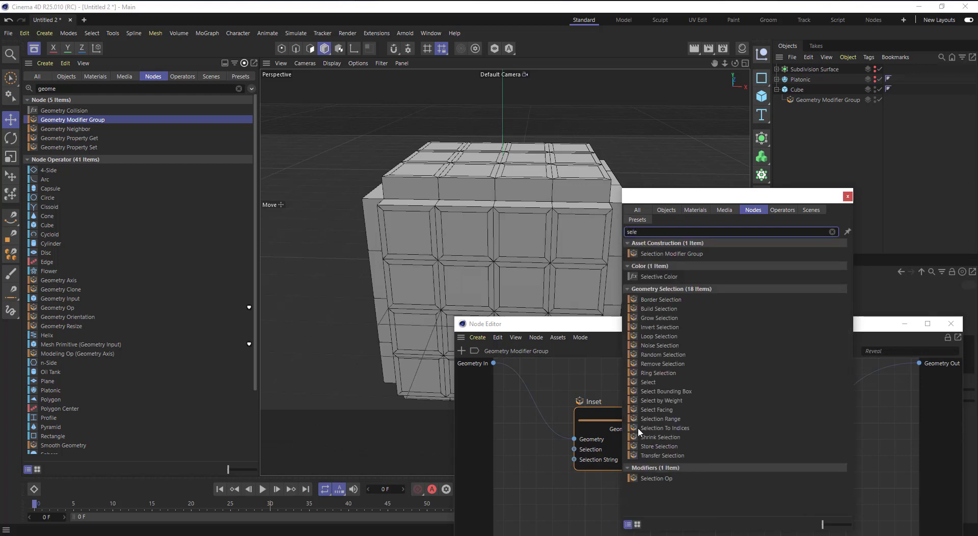
left_click_drag(648, 382, 557, 393)
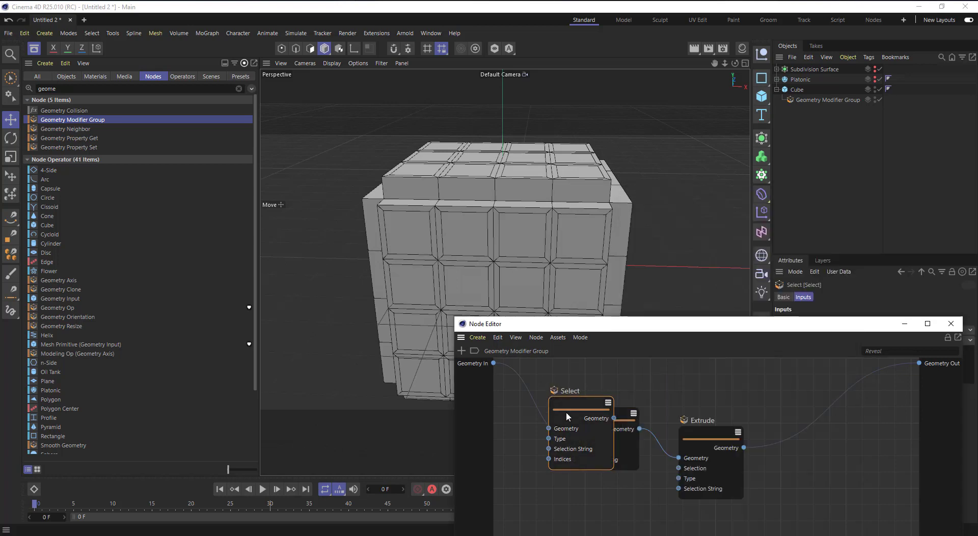
- Shift the Inset and Extrude nodes aside and wire the Select node between Geometry In and Inset
left_click(634, 415)
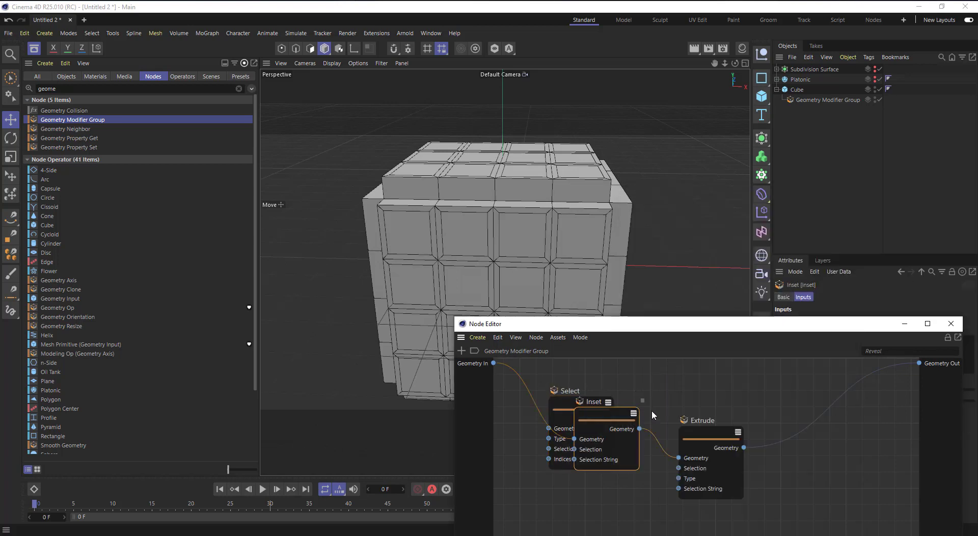
left_click(704, 431)
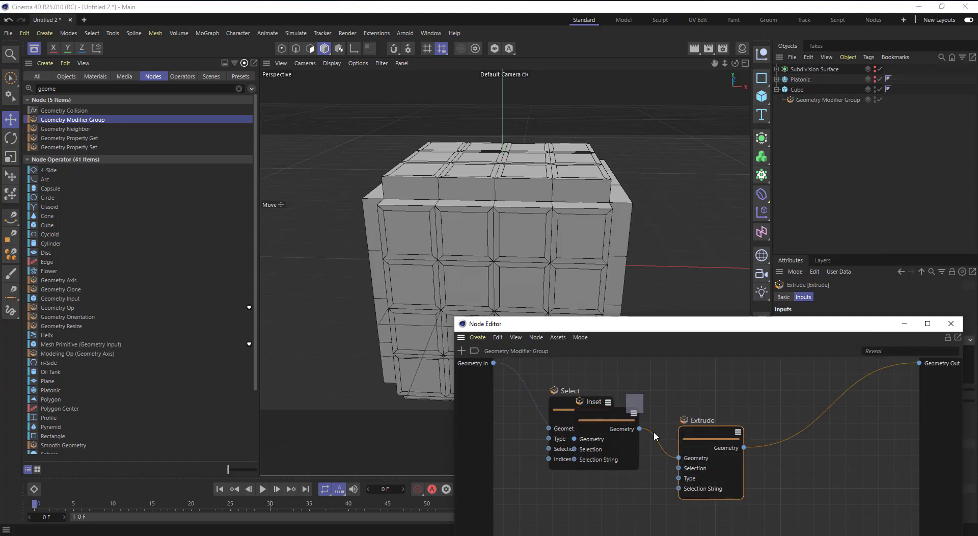
left_click_drag(655, 436, 704, 457)
left_click_drag(625, 415, 725, 408)
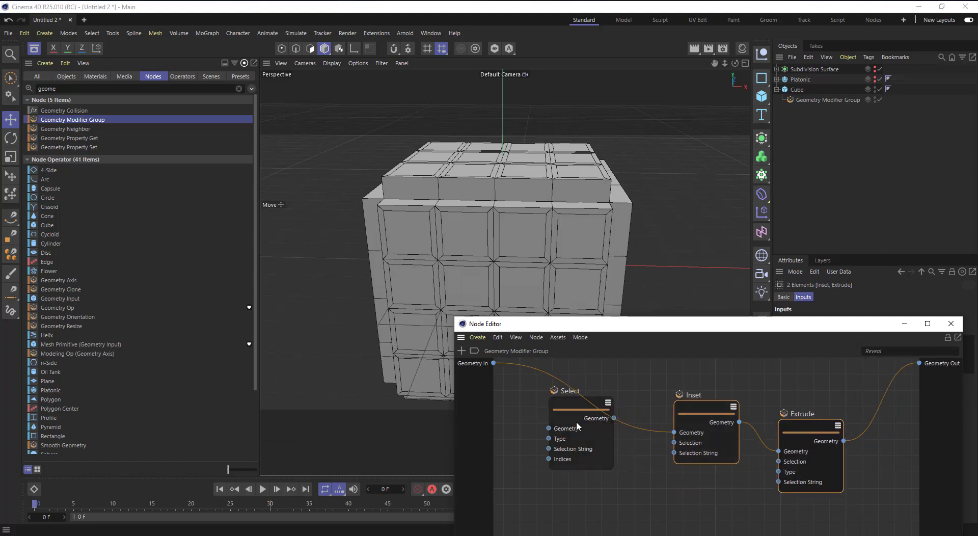
left_click_drag(566, 406, 674, 432)
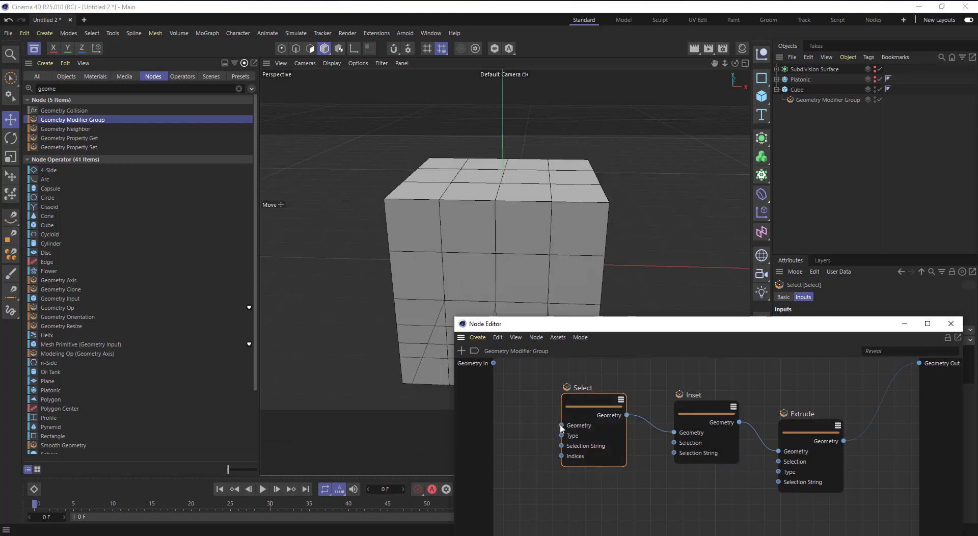
left_click_drag(562, 426, 494, 363)
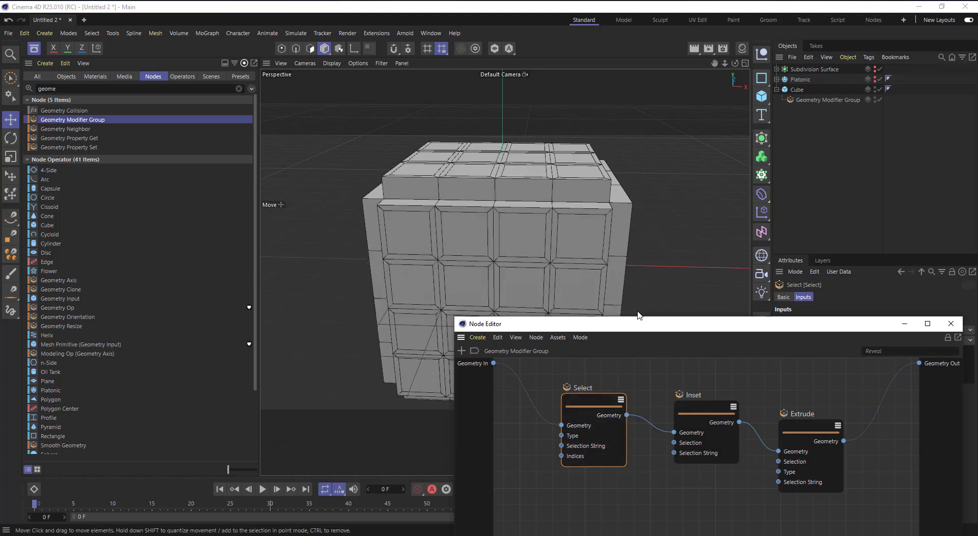
- Set the Select node's Selection String to "all" and inspect the Cube from a corner angle
left_click_drag(700, 327, 366, 237)
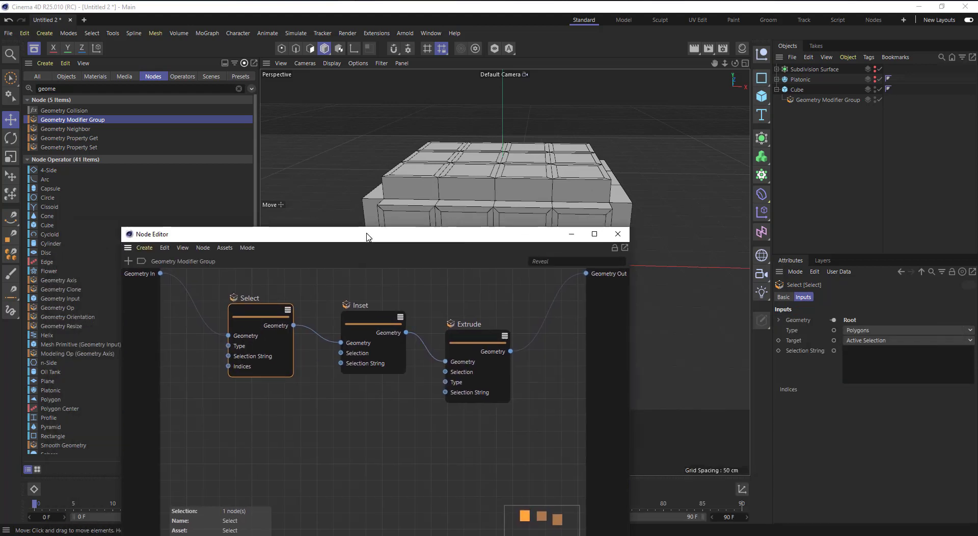
left_click(904, 361)
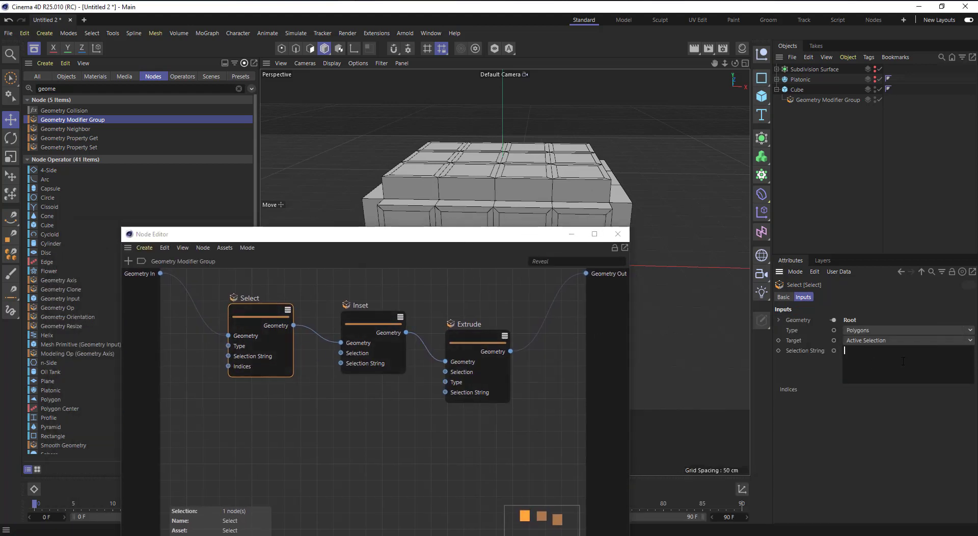
type("all")
key("Return")
left_click_drag(483, 241, 480, 367)
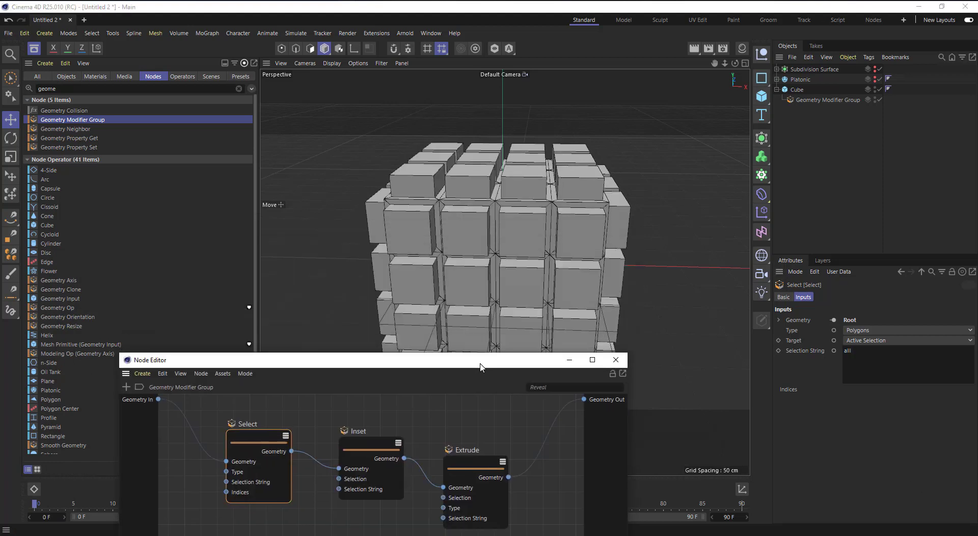
scroll(446, 148, "down", 3)
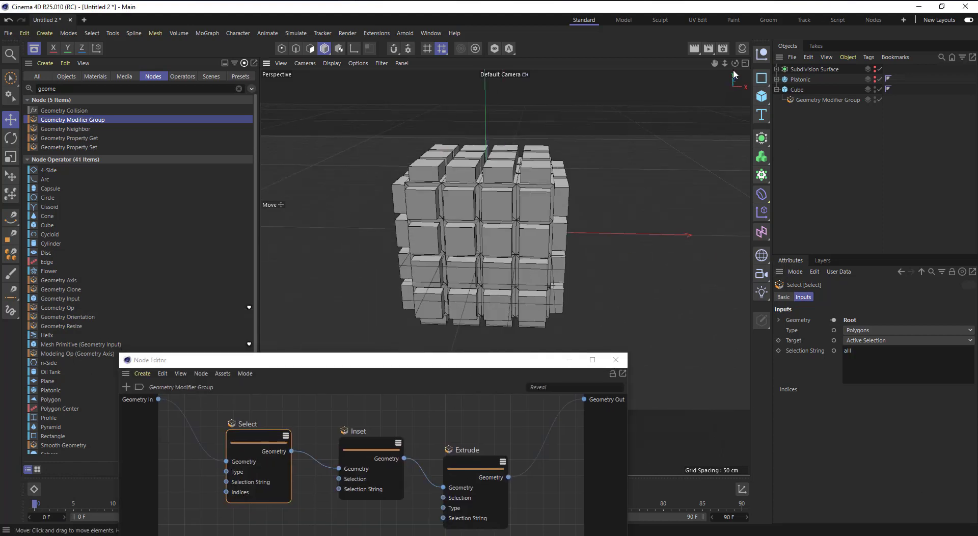
left_click_drag(735, 64, 713, 71)
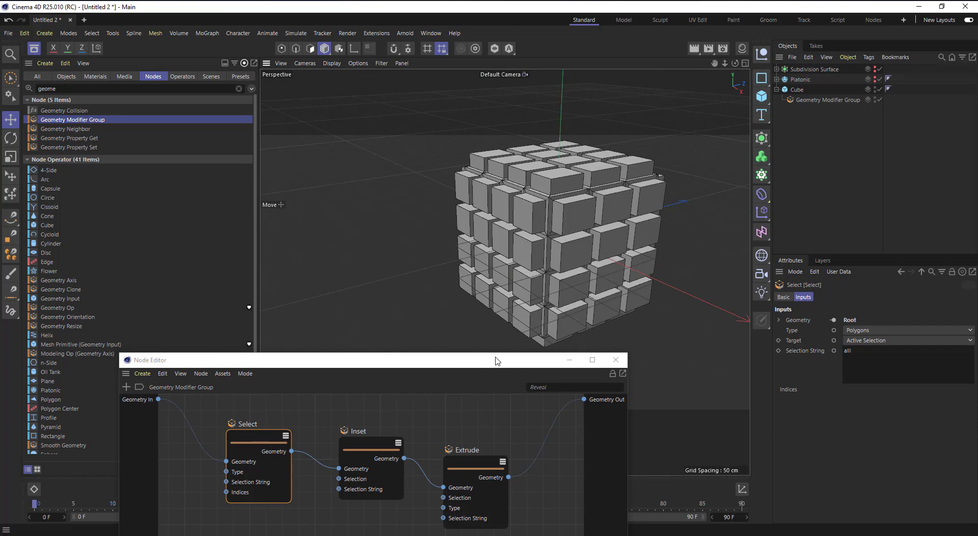
- Move the Node Editor clear of the Cube and increase the Inset node's inset amount
left_click_drag(497, 361, 482, 308)
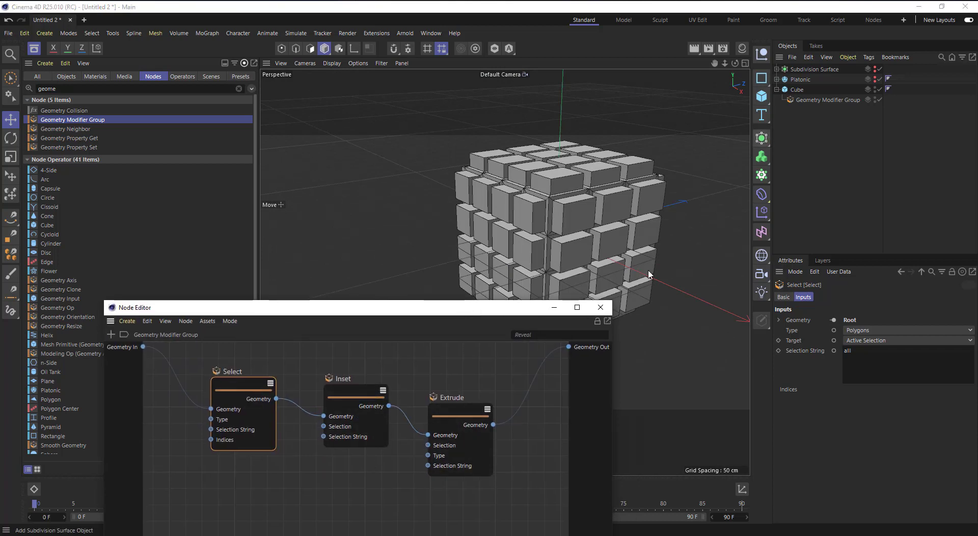
left_click_drag(394, 306, 303, 243)
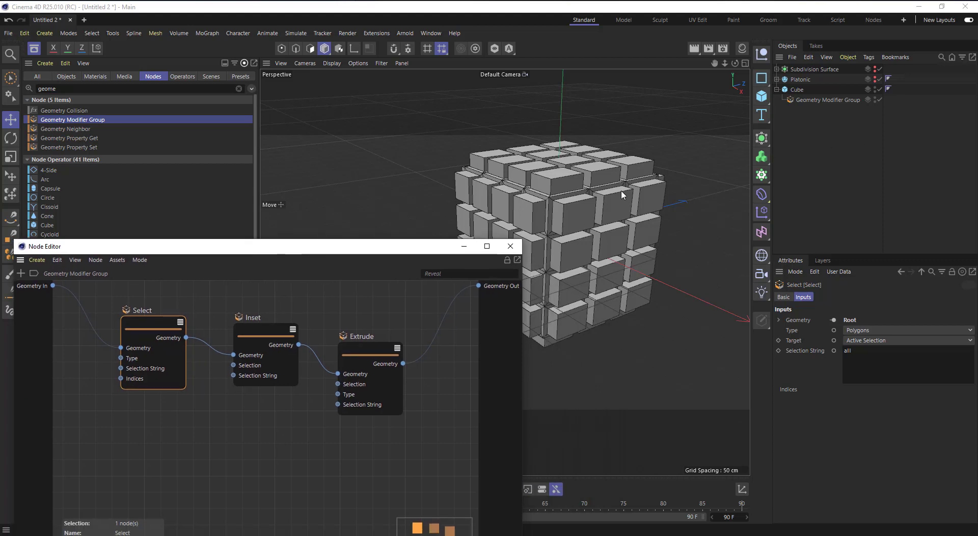
left_click(803, 100)
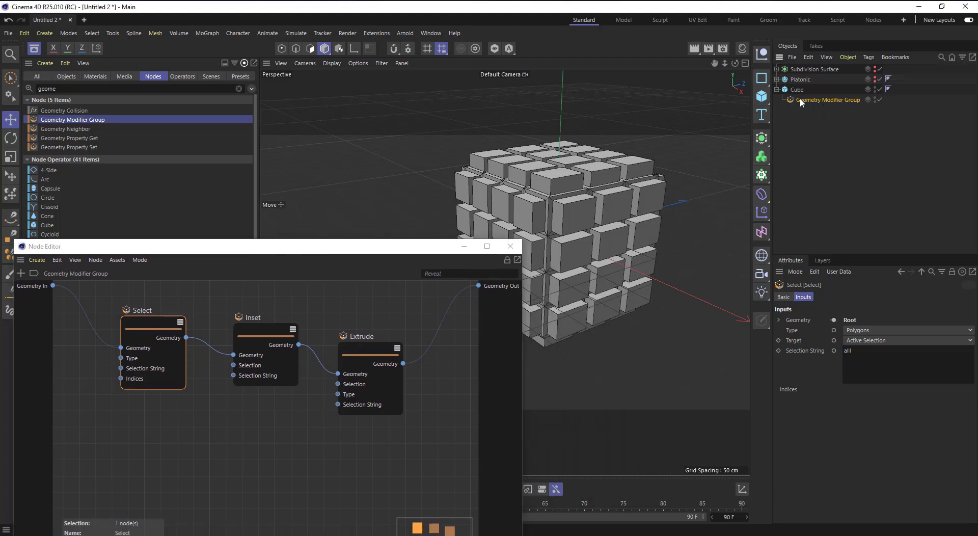
left_click(153, 324)
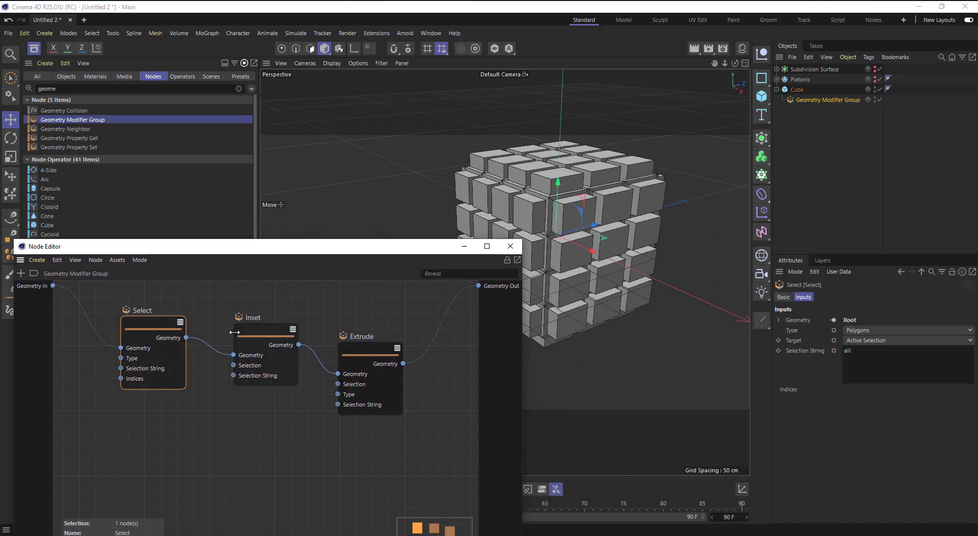
left_click(265, 332)
left_click_drag(900, 390, 885, 402)
- Duplicate the Inset and Extrude pair and wire the copy between the first Extrude and Geometry Out
left_click_drag(277, 304, 418, 401)
left_click_drag(272, 331, 300, 449, "ctrl")
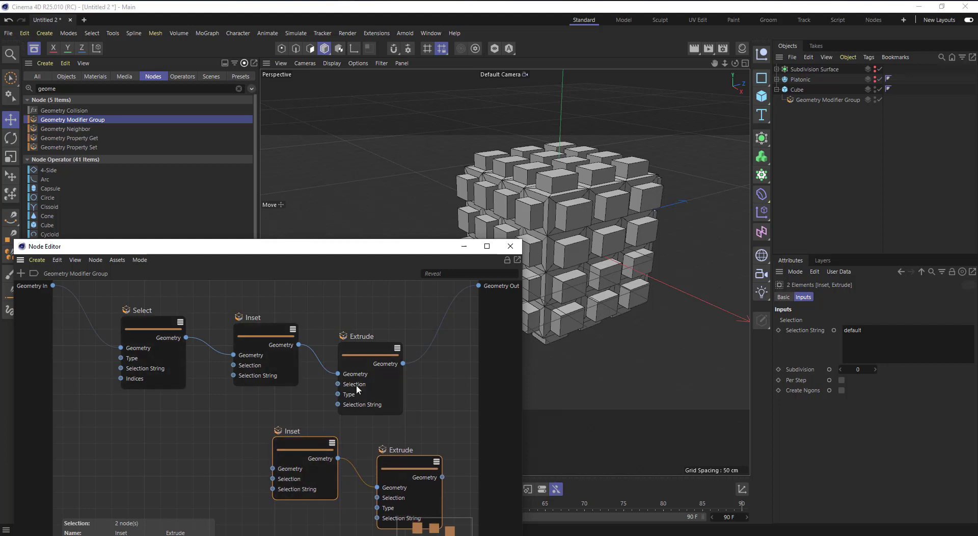
left_click_drag(403, 363, 273, 469)
left_click_drag(442, 477, 479, 285)
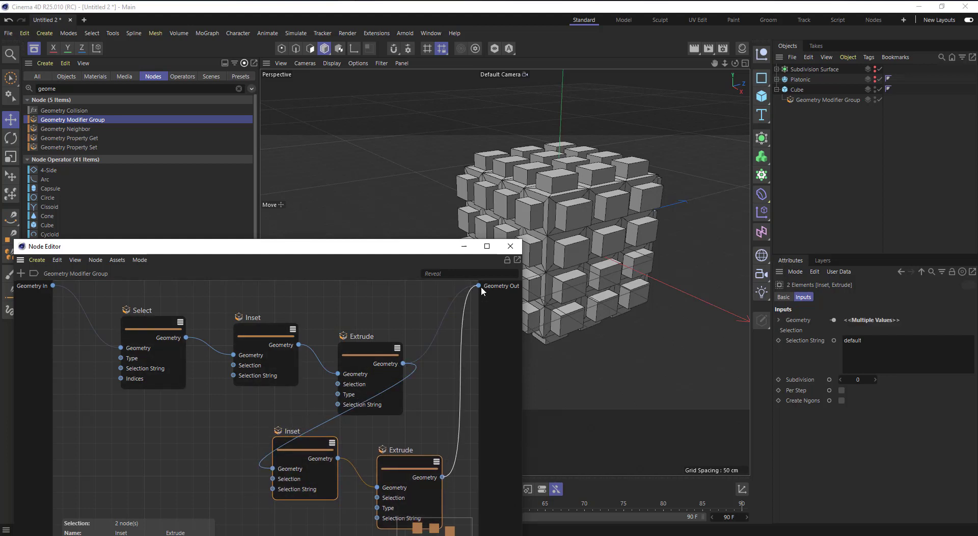
- Arrange all five nodes of the graph in a tidy row and reposition the Node Editor
left_click_drag(103, 312, 447, 490)
key("l")
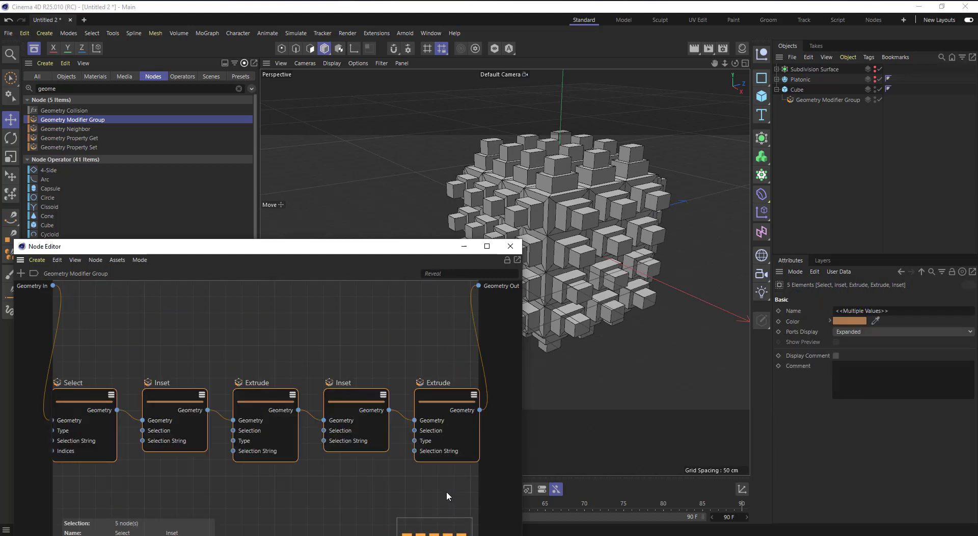
scroll(330, 384, "down", 2)
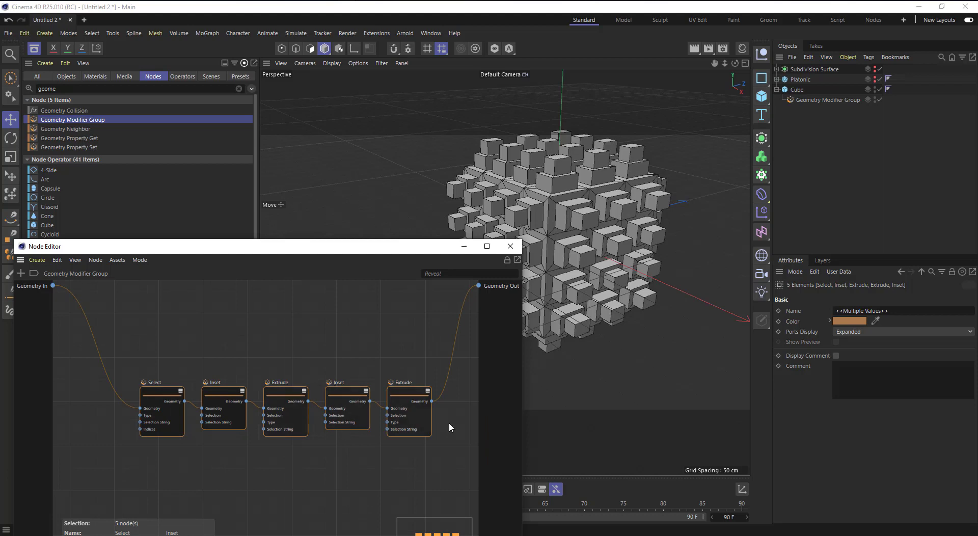
left_click_drag(395, 248, 385, 190)
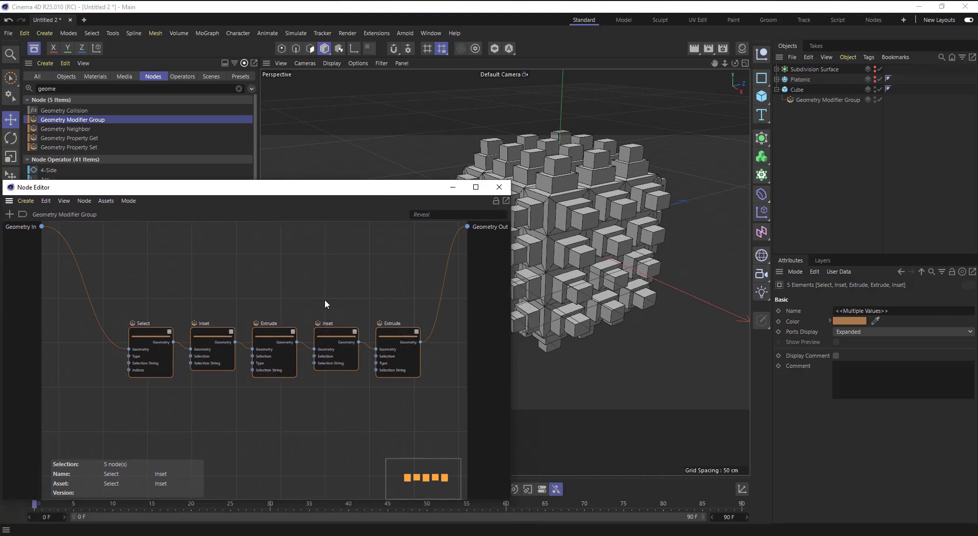
- Duplicate the last Inset and Extrude pair and chain the copy between the second Extrude and Geometry Out
left_click_drag(341, 296, 411, 382)
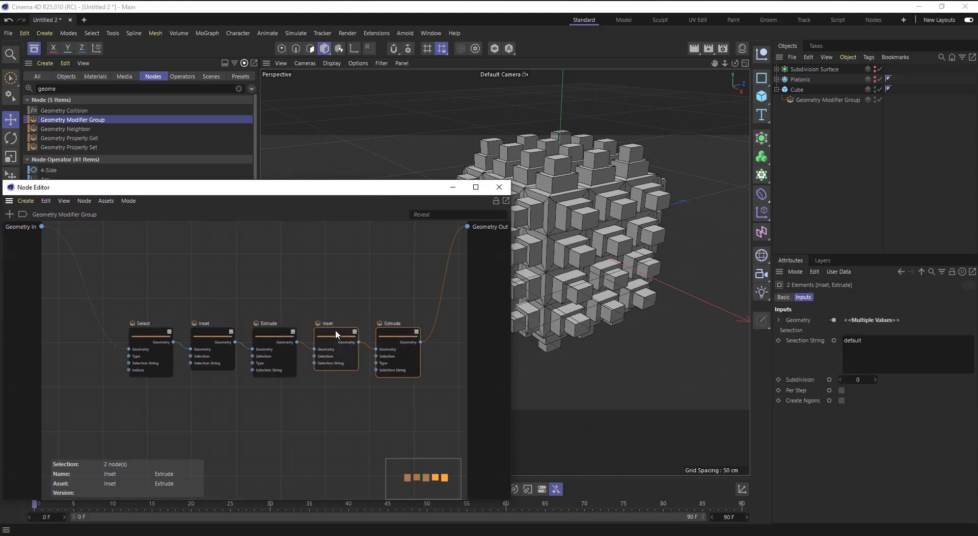
left_click_drag(336, 334, 377, 295, "ctrl")
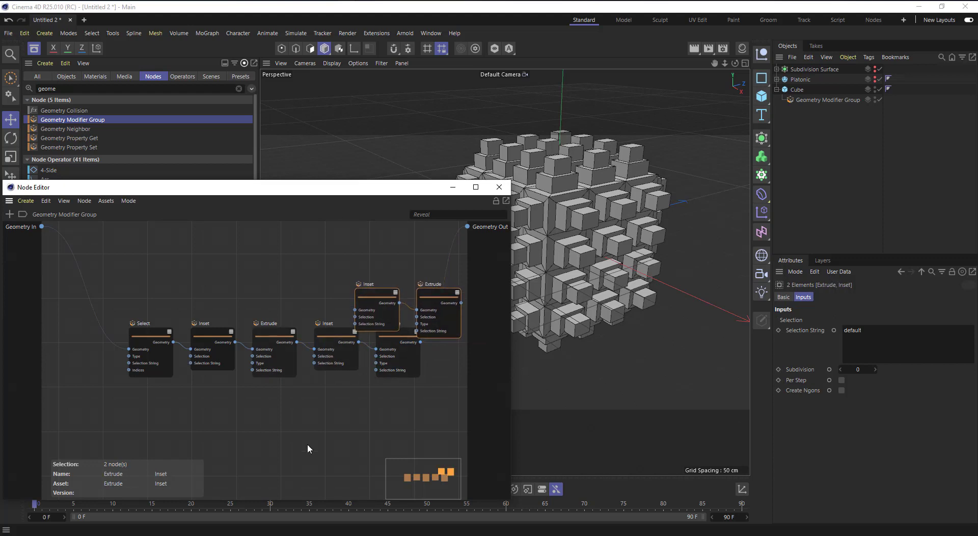
left_click_drag(423, 406, 12, 323)
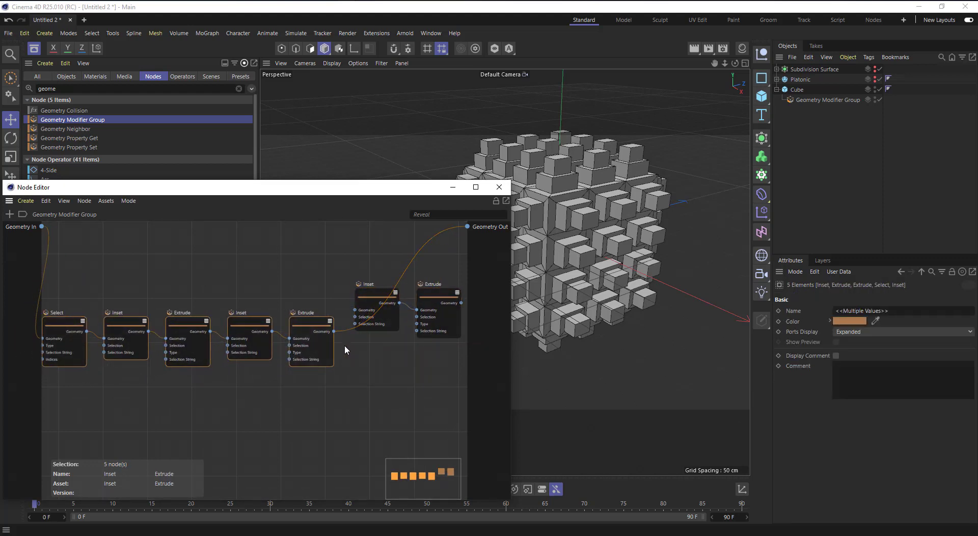
left_click_drag(334, 331, 355, 310)
left_click_drag(470, 233, 469, 226)
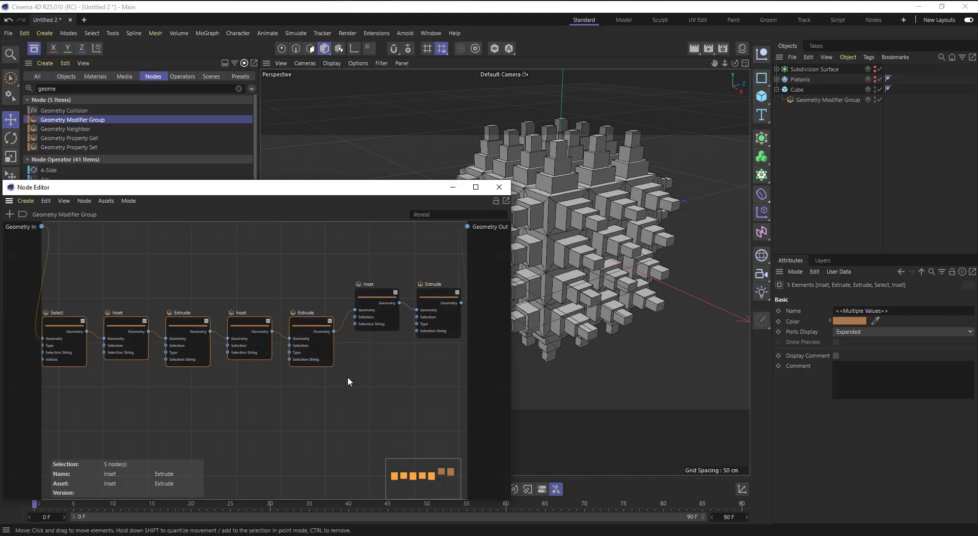
- Add a Delete node between the last Extrude and Geometry Out, and move the Node Editor clear of the Cube
scroll(347, 375, "down", 3)
scroll(358, 370, "up", 3)
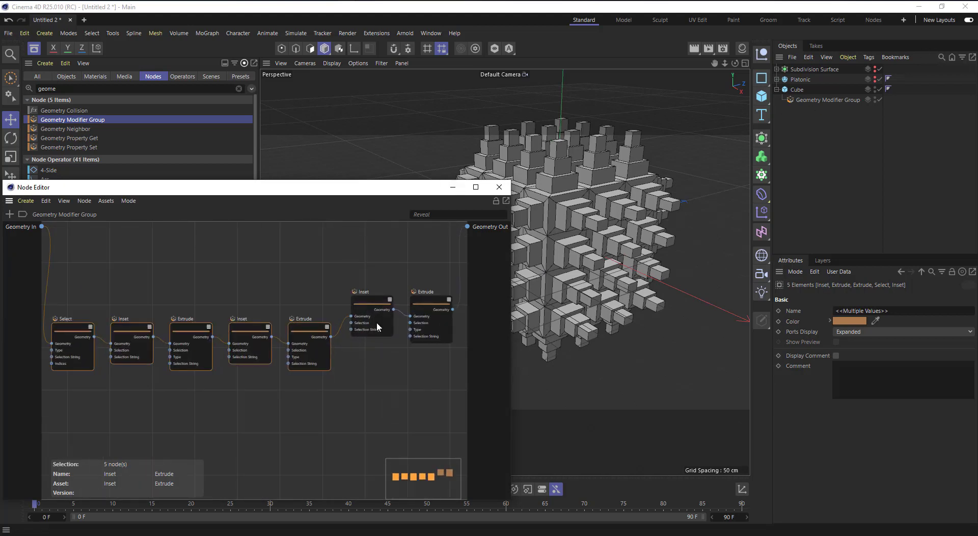
scroll(280, 336, "down", 1)
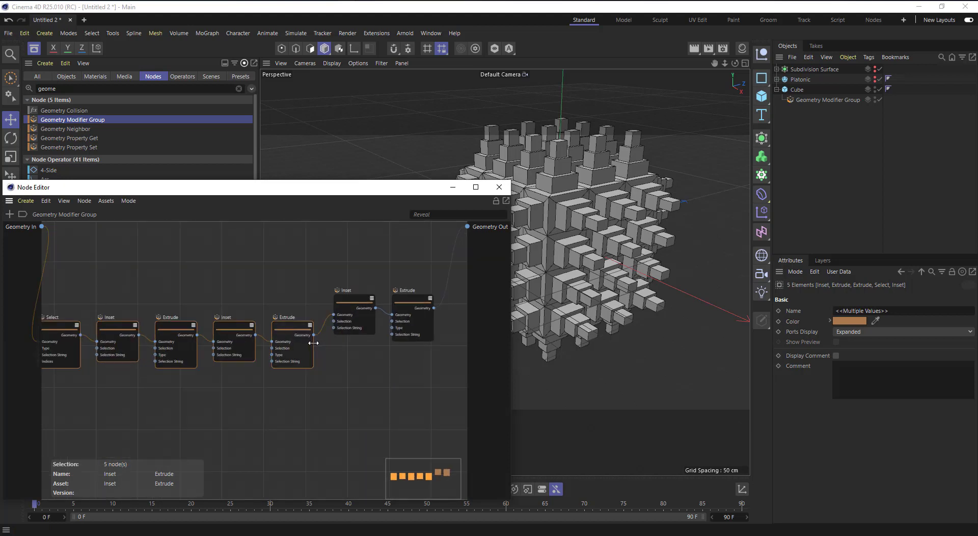
left_click(238, 262)
double_click(238, 261)
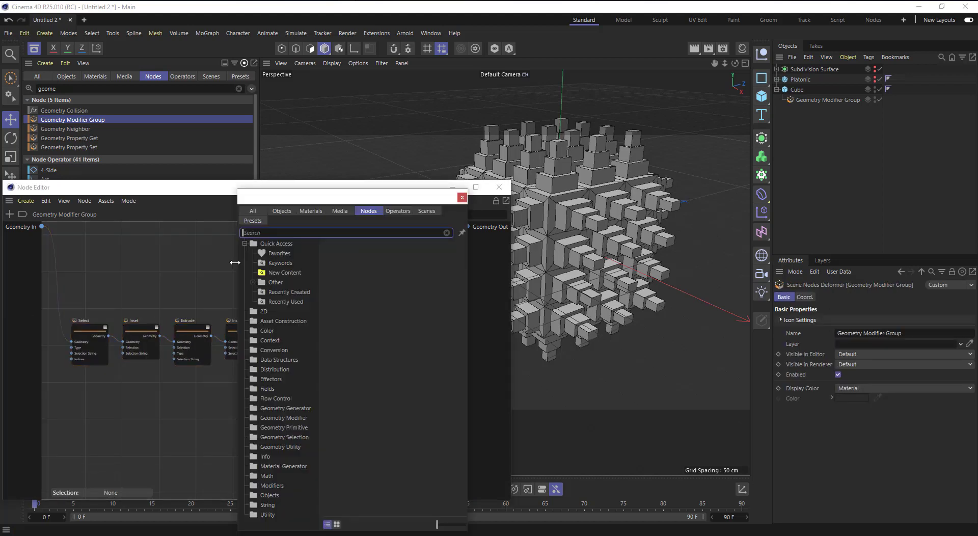
type("de")
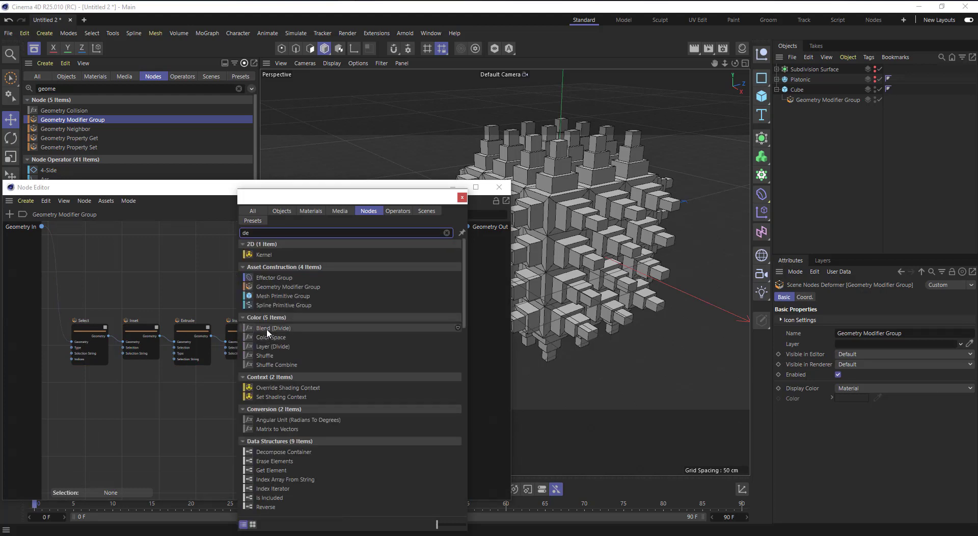
type("l")
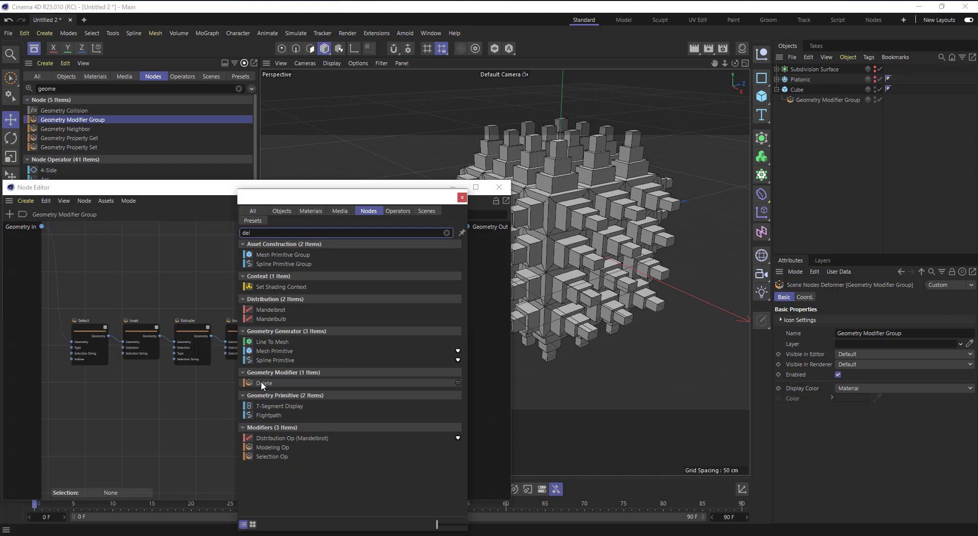
left_click_drag(261, 382, 421, 277)
left_click(401, 285)
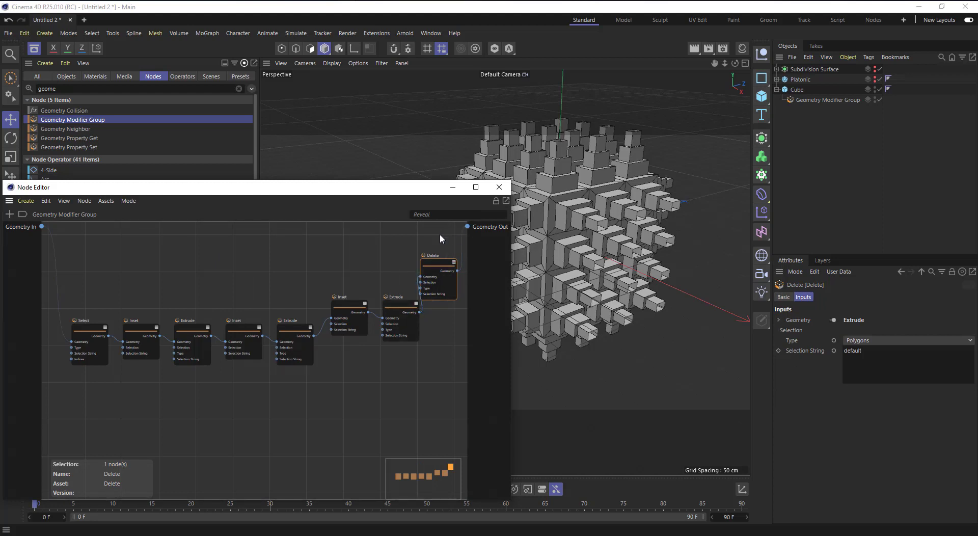
left_click_drag(385, 187, 310, 184)
scroll(295, 350, "down", 2)
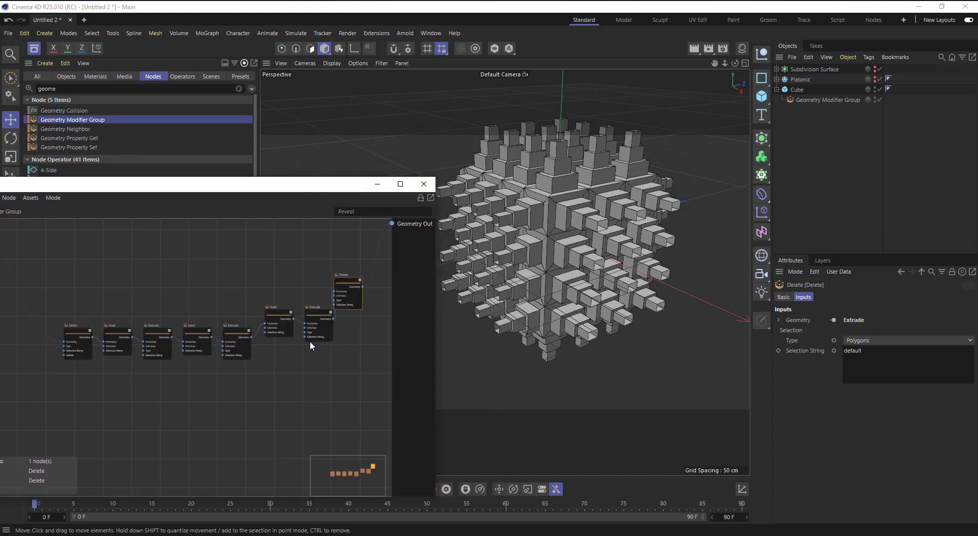
- Nest the Cube under a new Subdivision Surface and set the viewport display to Gouraud Shading without lines
left_click(798, 91)
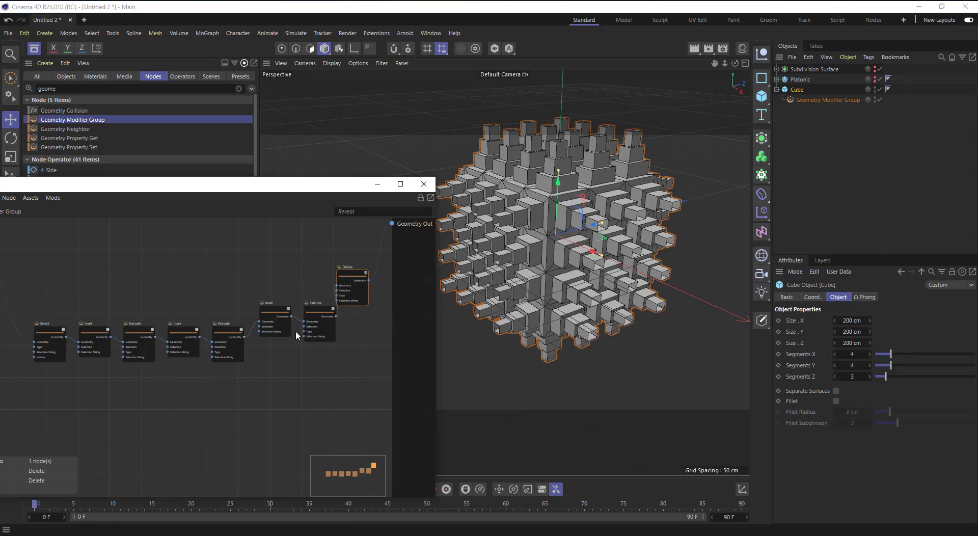
scroll(237, 327, "up", 2)
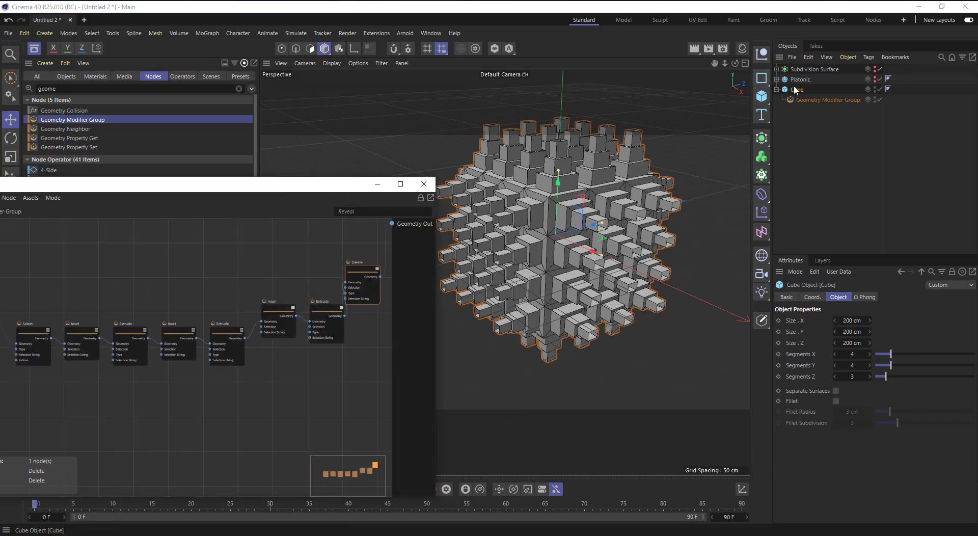
left_click(763, 138)
left_click_drag(797, 100, 814, 192)
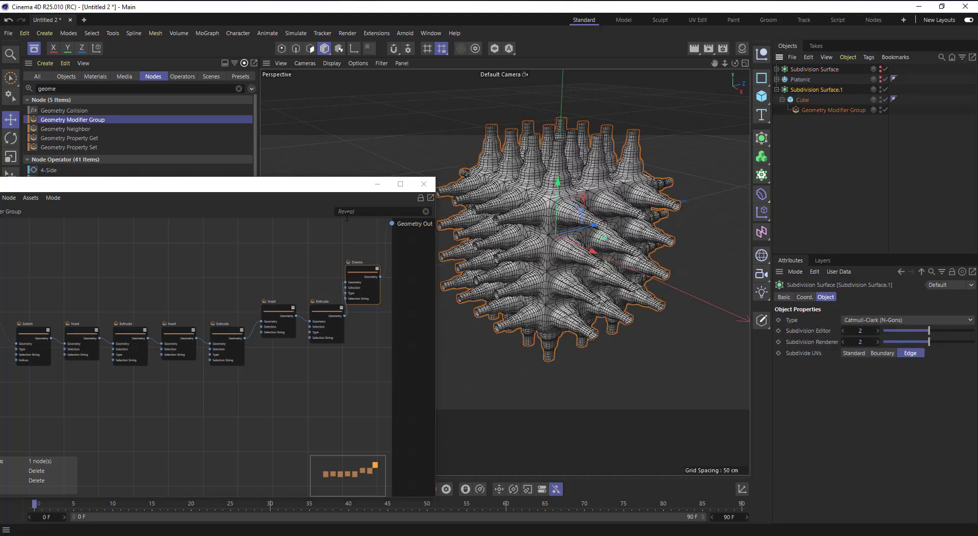
left_click(324, 63)
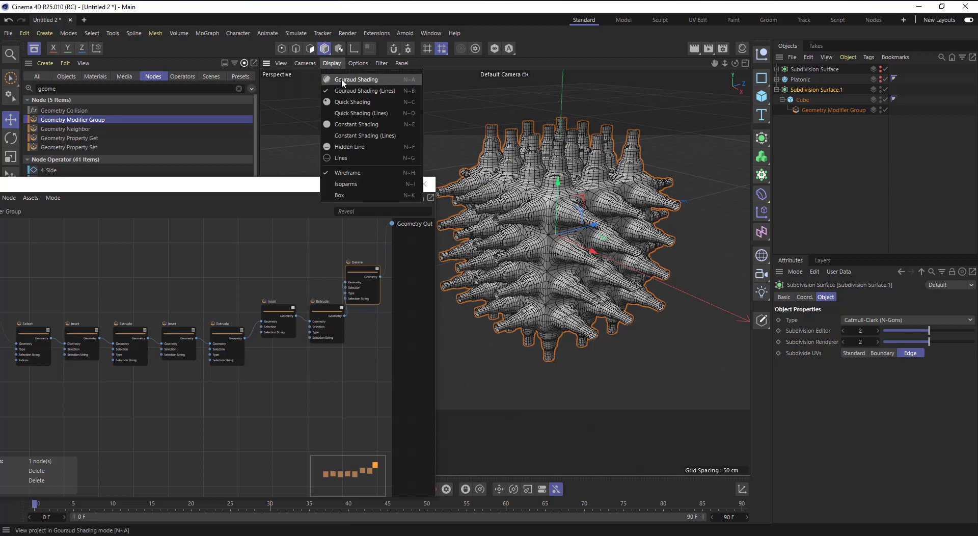
left_click(356, 80)
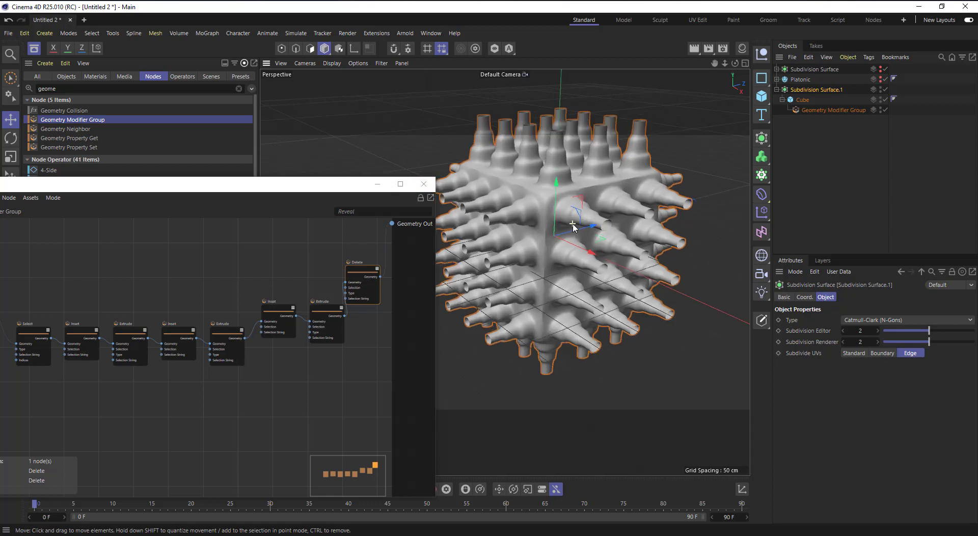